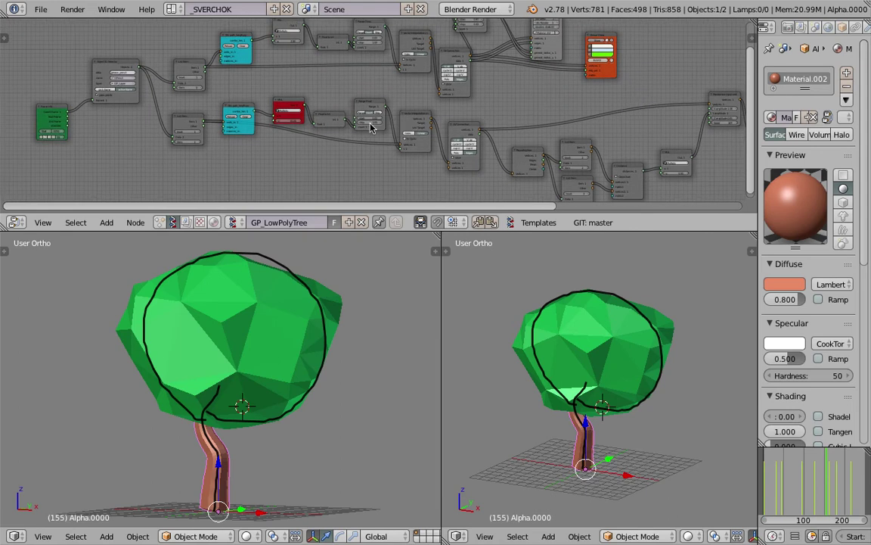
Scrub through the timeline to examine the low-poly trees generated from the grease pencil sketches on different frames.
{"action": "middle_click_drag", "start_coordinate": [335, 362], "coordinate": [355, 364]}
{"action": "left_click", "coordinate": [773, 482]}
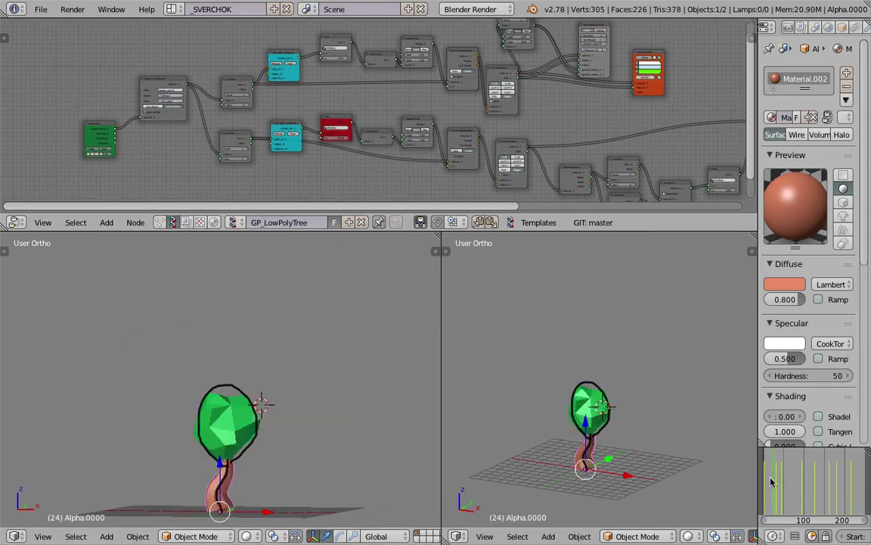
{"action": "left_click_drag", "start_coordinate": [779, 482], "coordinate": [791, 484]}
{"action": "middle_click_drag", "start_coordinate": [348, 437], "coordinate": [384, 426]}
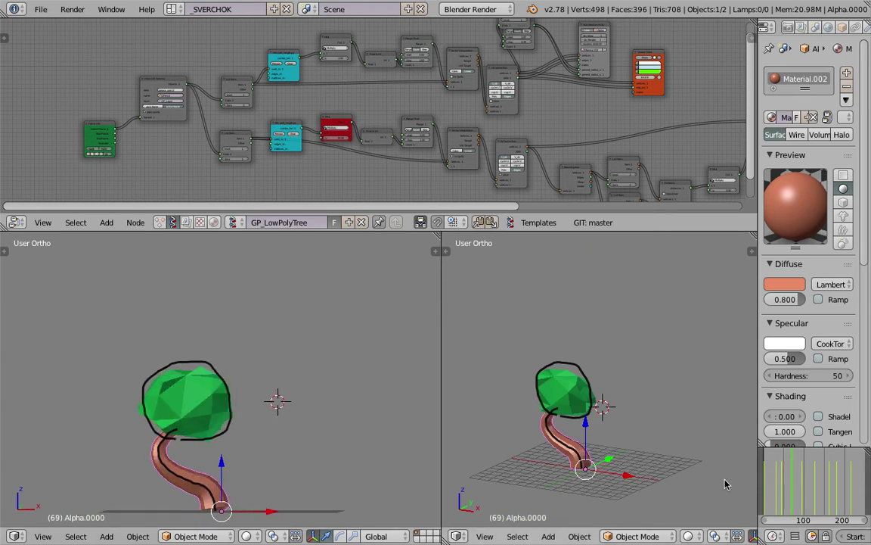
{"action": "left_click_drag", "start_coordinate": [796, 490], "coordinate": [826, 490]}
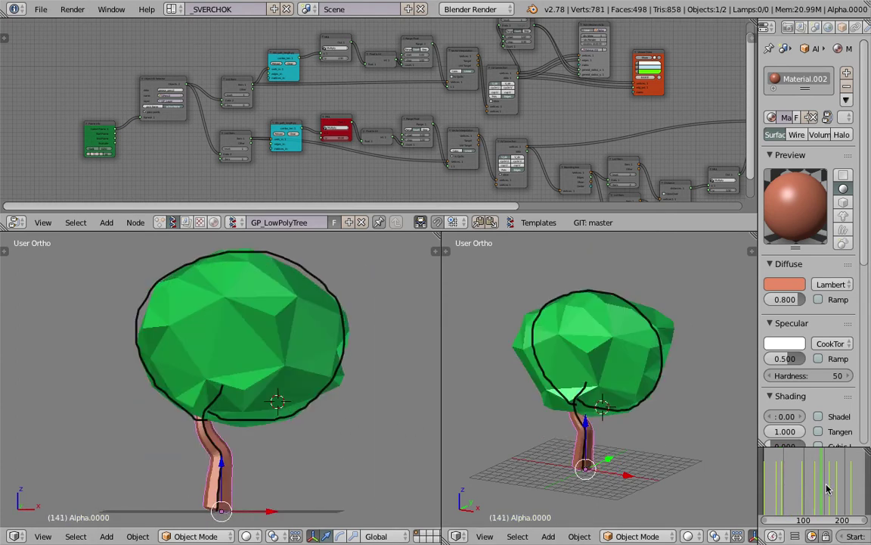
{"action": "middle_click_drag", "start_coordinate": [276, 401], "coordinate": [198, 452]}
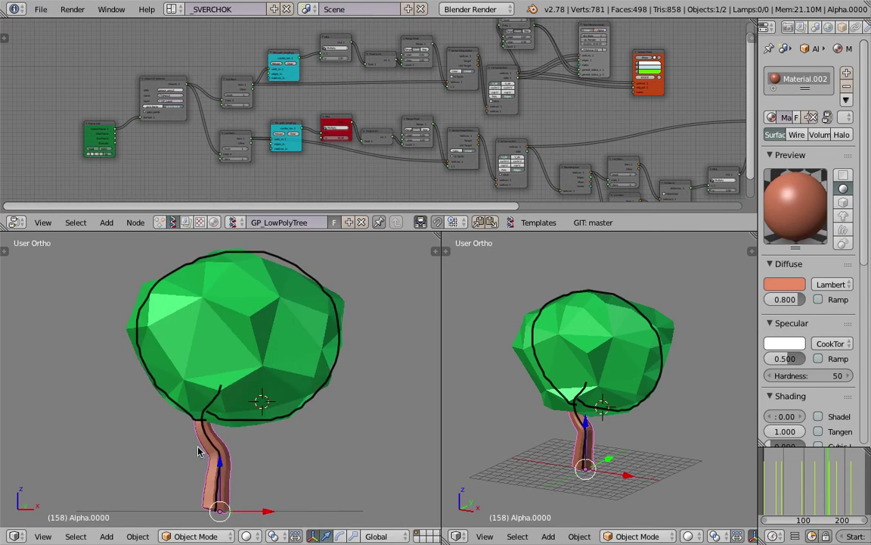
{"action": "left_click_drag", "start_coordinate": [832, 485], "coordinate": [837, 486]}
{"action": "middle_click_drag", "start_coordinate": [208, 391], "coordinate": [227, 393]}
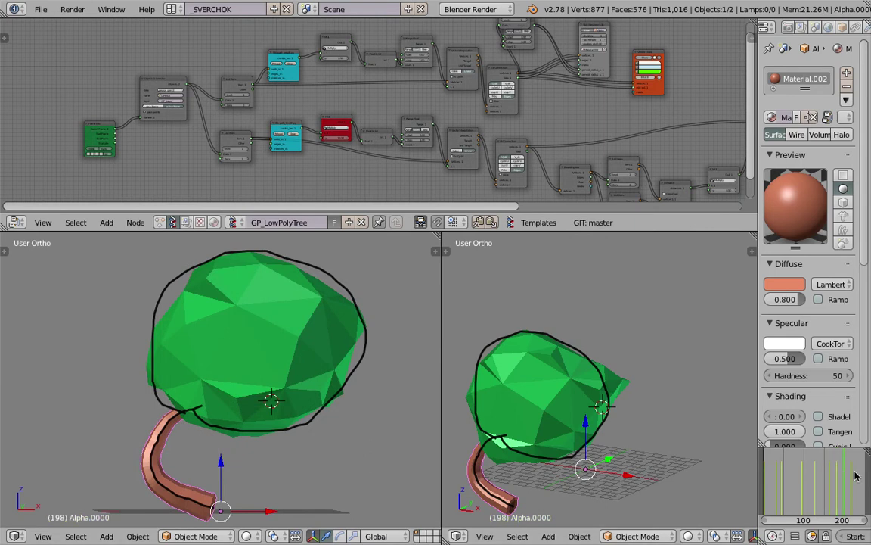
{"action": "left_click", "coordinate": [857, 475]}
Sketch a tree with a curved trunk and round crown in grease pencil on the +X side of the origin, on another frame.
{"action": "left_click", "coordinate": [818, 480]}
{"action": "middle_click_drag", "start_coordinate": [222, 432], "coordinate": [290, 456]}
{"action": "middle_click_drag", "start_coordinate": [368, 303], "coordinate": [286, 478]}
{"action": "mouse_move", "coordinate": [271, 481]}
{"action": "left_mouse_down"}
{"action": "mouse_move", "coordinate": [290, 472]}
{"action": "mouse_move", "coordinate": [330, 380]}
{"action": "mouse_move", "coordinate": [304, 309]}
{"action": "mouse_move", "coordinate": [369, 386]}
{"action": "mouse_move", "coordinate": [328, 395]}
{"action": "left_mouse_up"}
Go to frame 150, sketch a wavy grease pencil trunk line near the origin, and advance to frame 156.
{"action": "left_click", "coordinate": [825, 477]}
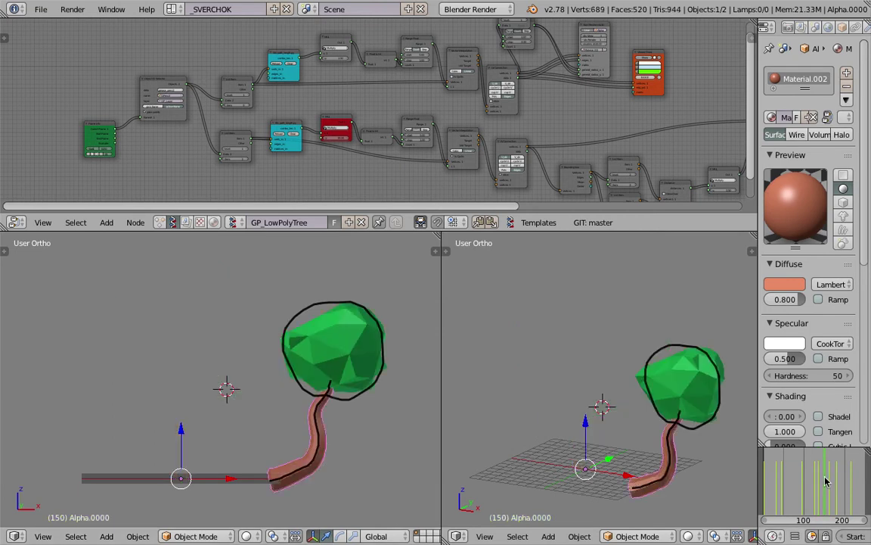
{"action": "left_click_drag", "start_coordinate": [212, 486], "coordinate": [205, 360]}
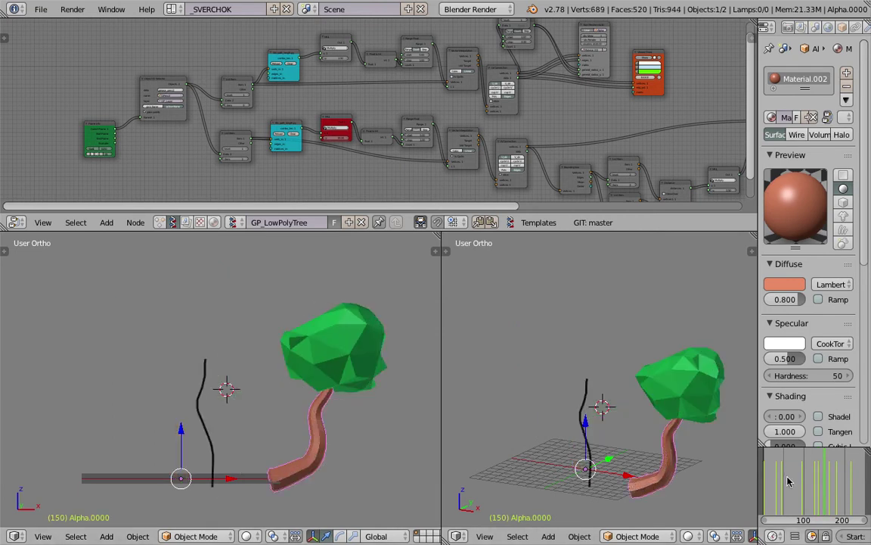
{"action": "left_click", "coordinate": [829, 481]}
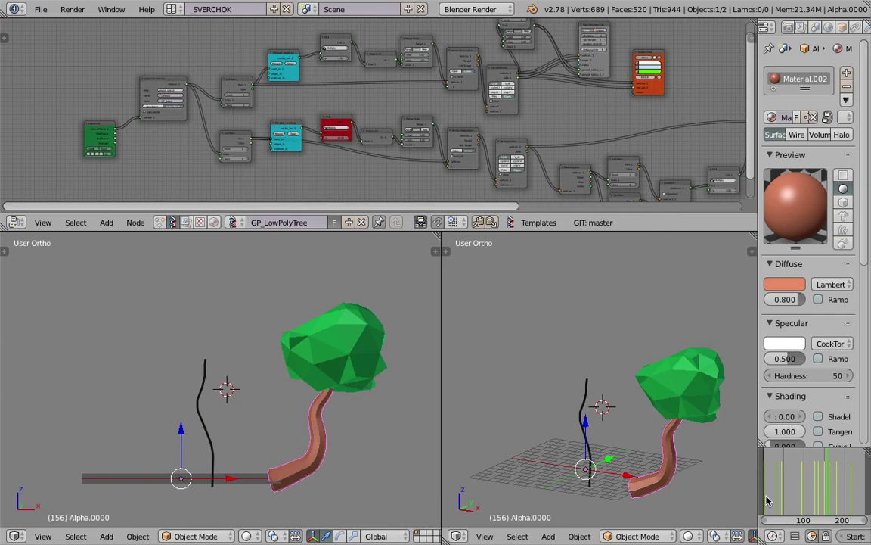
Sketch a slanted trunk and a wide closed crown in grease pencil at frame 83, and update the generated tree by moving to frame 90.
{"action": "left_click", "coordinate": [796, 487]}
{"action": "mouse_move", "coordinate": [242, 490]}
{"action": "left_mouse_down"}
{"action": "mouse_move", "coordinate": [278, 433]}
{"action": "mouse_move", "coordinate": [280, 390]}
{"action": "left_mouse_up"}
{"action": "mouse_move", "coordinate": [278, 404]}
{"action": "left_mouse_down"}
{"action": "mouse_move", "coordinate": [253, 404]}
{"action": "mouse_move", "coordinate": [288, 304]}
{"action": "mouse_move", "coordinate": [322, 391]}
{"action": "left_mouse_up"}
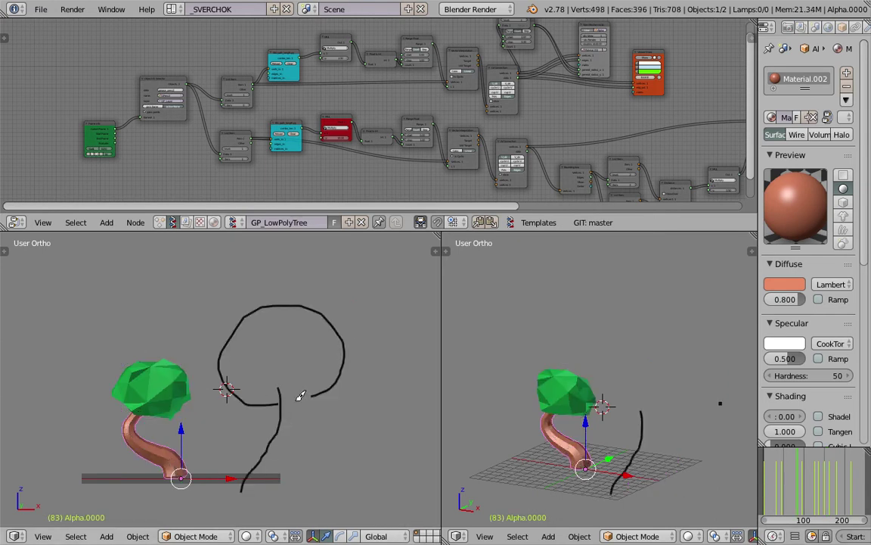
{"action": "left_click_drag", "start_coordinate": [796, 485], "coordinate": [800, 484]}
{"action": "middle_click_drag", "start_coordinate": [307, 380], "coordinate": [365, 311]}
Examine the whole GP_LowPolyTree node network, from the frame node through to the viewer nodes.
{"action": "scroll", "coordinate": [198, 112], "scroll_direction": "down", "scroll_amount": 2}
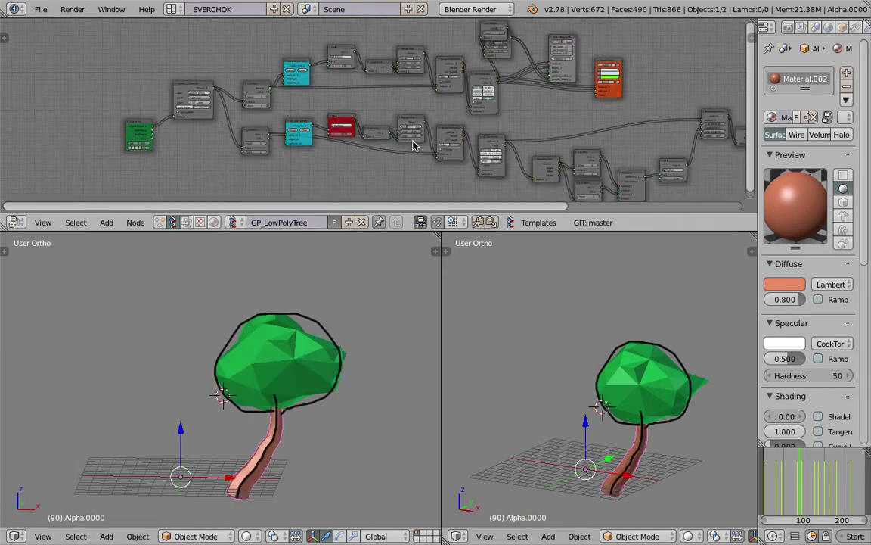
{"action": "middle_click_drag", "start_coordinate": [720, 149], "coordinate": [573, 137]}
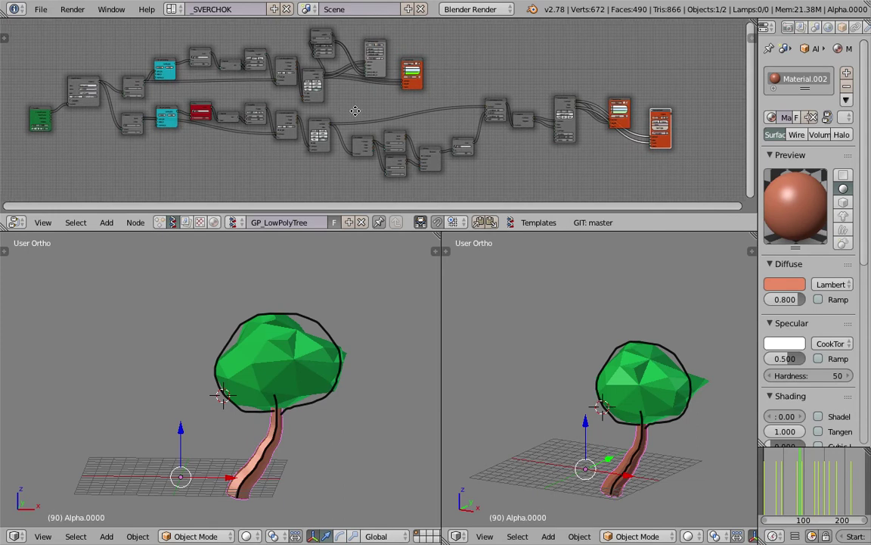
{"action": "middle_click_drag", "start_coordinate": [330, 107], "coordinate": [347, 109]}
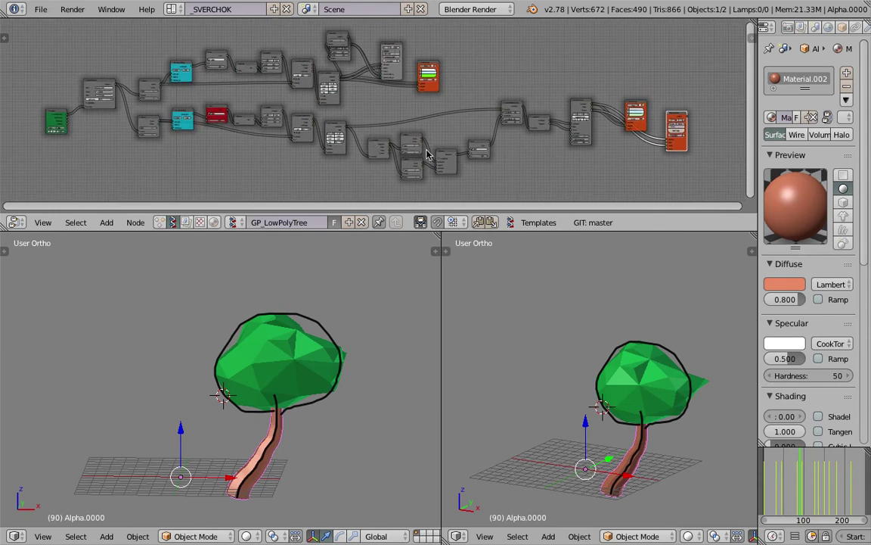
{"action": "scroll", "coordinate": [363, 118], "scroll_direction": "up", "scroll_amount": 5}
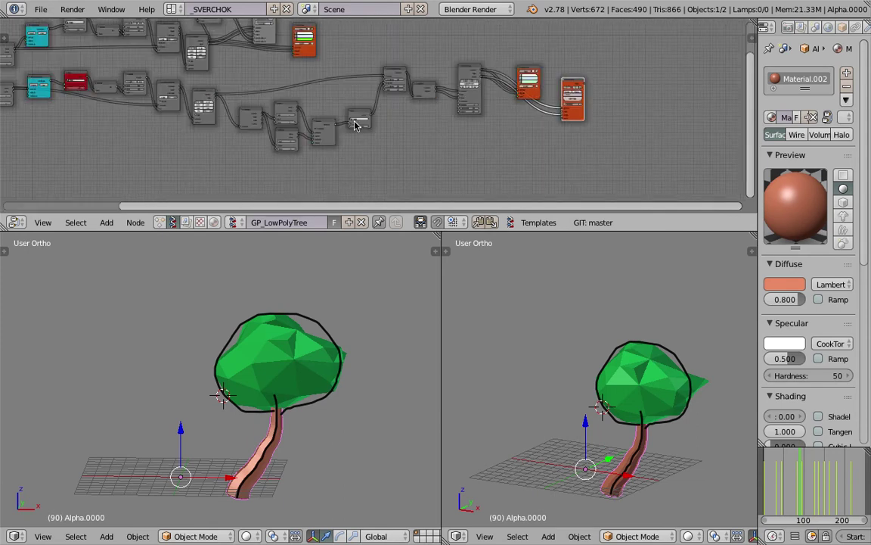
{"action": "scroll", "coordinate": [364, 131], "scroll_direction": "down", "scroll_amount": 3}
{"action": "middle_click_drag", "start_coordinate": [129, 132], "coordinate": [252, 123]}
{"action": "scroll", "coordinate": [253, 123], "scroll_direction": "down", "scroll_amount": 1}
{"action": "middle_click_drag", "start_coordinate": [67, 112], "coordinate": [245, 125]}
Reload the start-up file and delete all default objects from the scene.
{"action": "left_click", "coordinate": [40, 9]}
{"action": "left_click", "coordinate": [51, 23]}
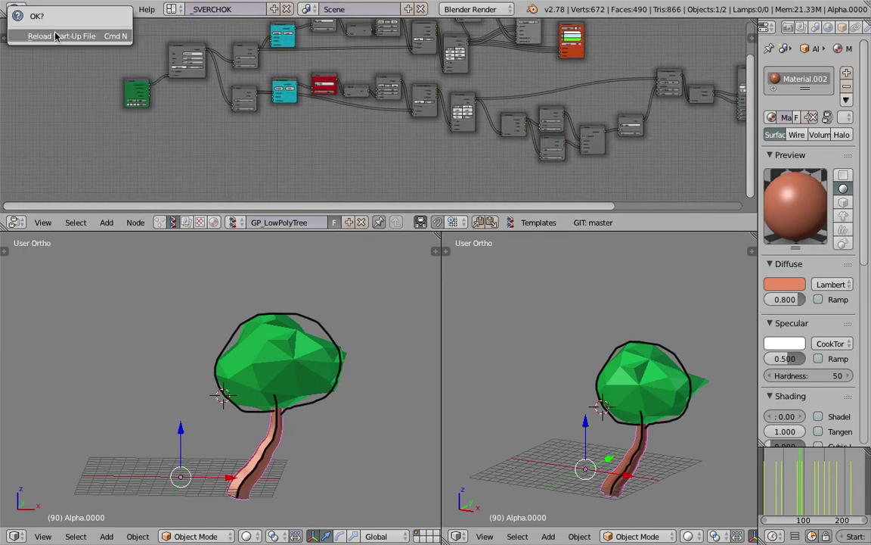
{"action": "left_click", "coordinate": [51, 34]}
{"action": "key", "text": "a"}
{"action": "key", "text": "a"}
{"action": "key", "text": "x"}
{"action": "left_click", "coordinate": [437, 370]}
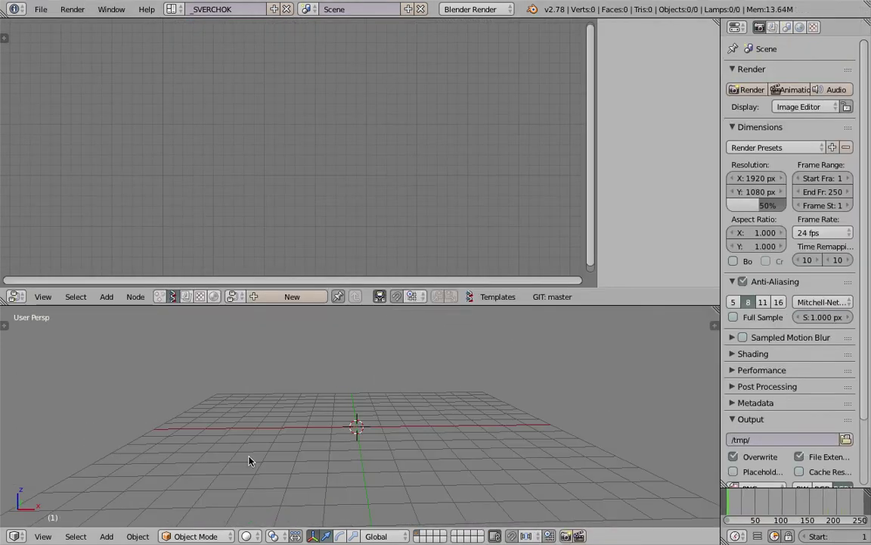
Switch the 3D view to orthographic projection seen from the front.
{"action": "left_click", "coordinate": [44, 536]}
{"action": "left_click", "coordinate": [104, 370]}
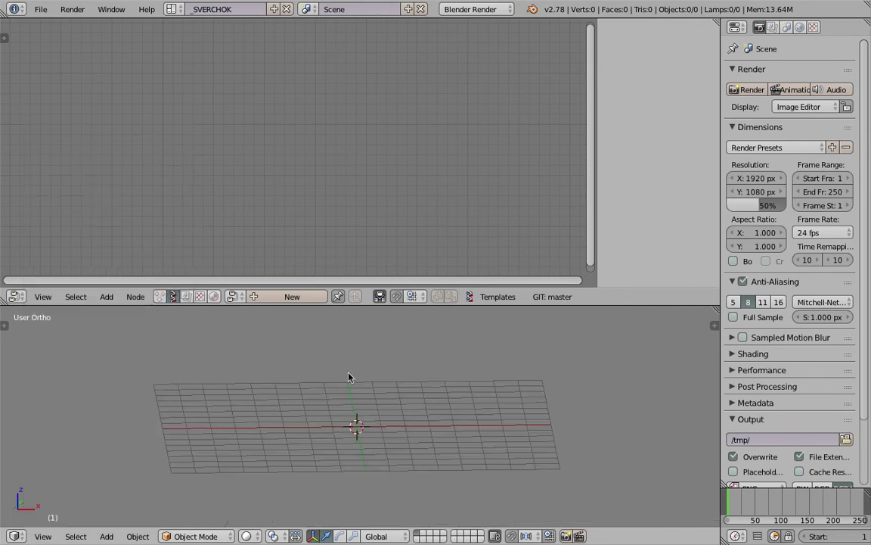
{"action": "left_click", "coordinate": [43, 536]}
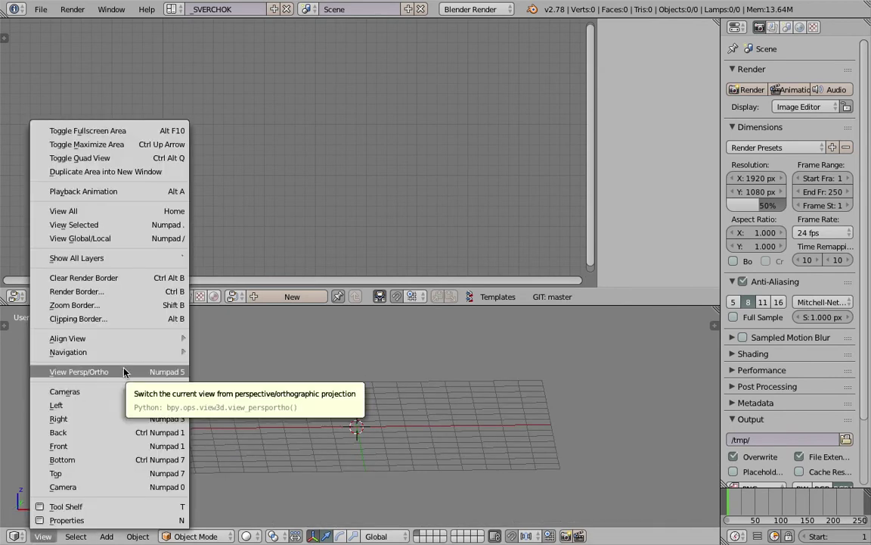
{"action": "left_click", "coordinate": [115, 446]}
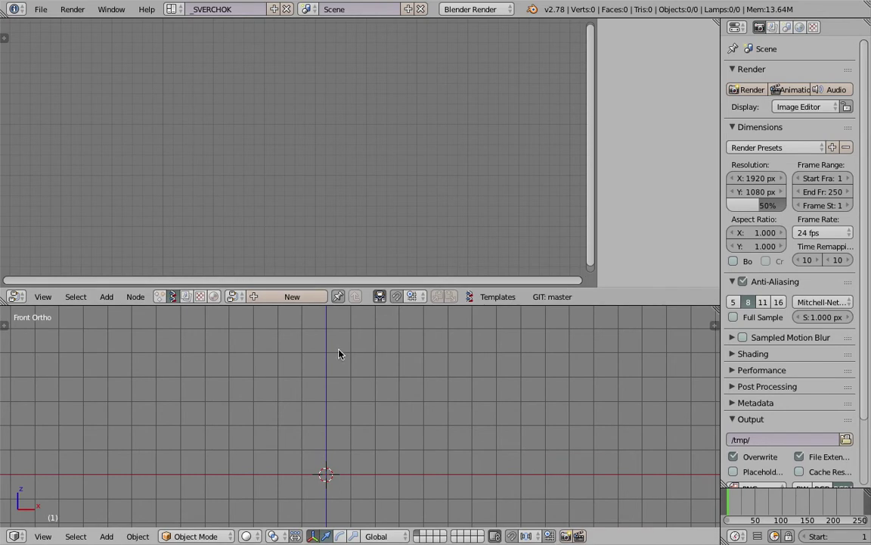
Enlarge the 3D viewport and sketch a tree in grease pencil: a curved trunk rising from the origin and a closed crown loop above it.
{"action": "scroll", "coordinate": [335, 354], "scroll_direction": "down", "scroll_amount": 2}
{"action": "middle_click_drag", "start_coordinate": [336, 443], "coordinate": [339, 457], "text": "shift"}
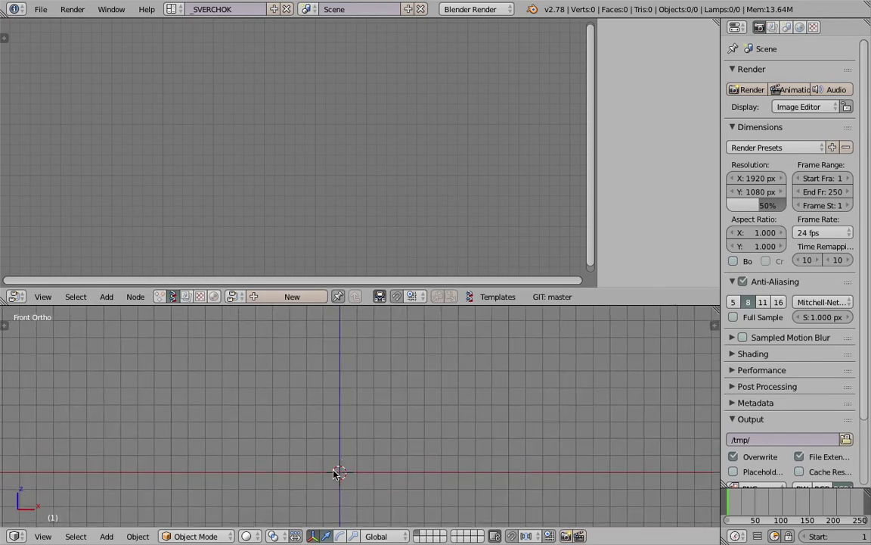
{"action": "left_click_drag", "start_coordinate": [367, 306], "coordinate": [367, 262]}
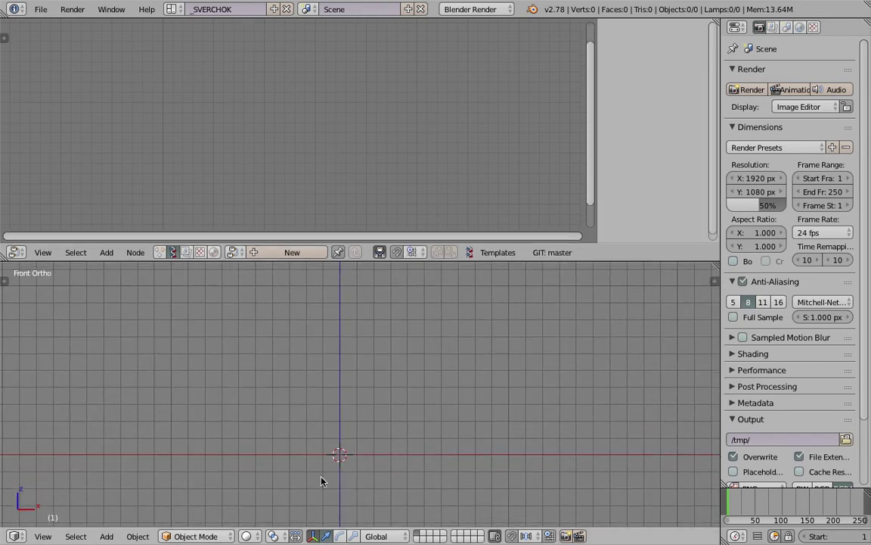
{"action": "mouse_move", "coordinate": [346, 402]}
{"action": "left_mouse_down"}
{"action": "mouse_move", "coordinate": [353, 355]}
{"action": "mouse_move", "coordinate": [333, 299]}
{"action": "mouse_move", "coordinate": [390, 301]}
{"action": "mouse_move", "coordinate": [390, 361]}
{"action": "left_mouse_up"}
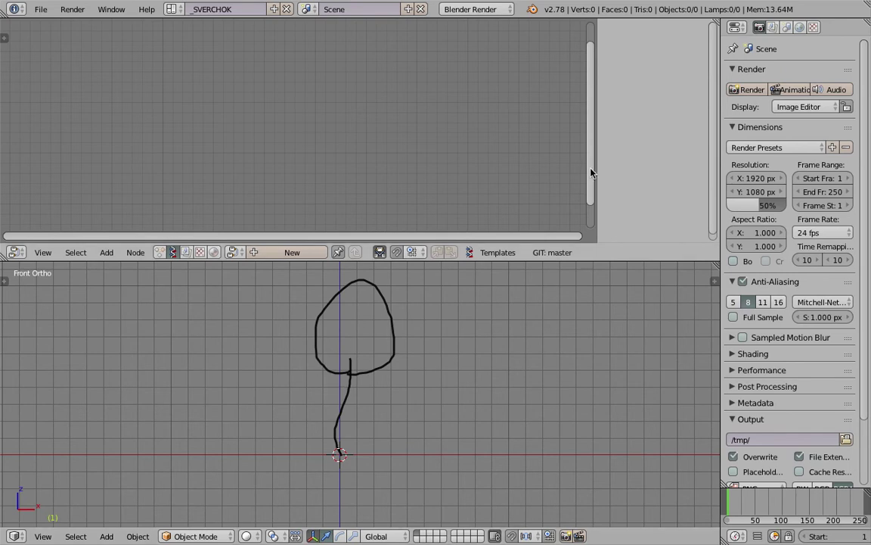
Hide the node editor's sidebar and create a new Sverchok node tree.
{"action": "key", "text": "n"}
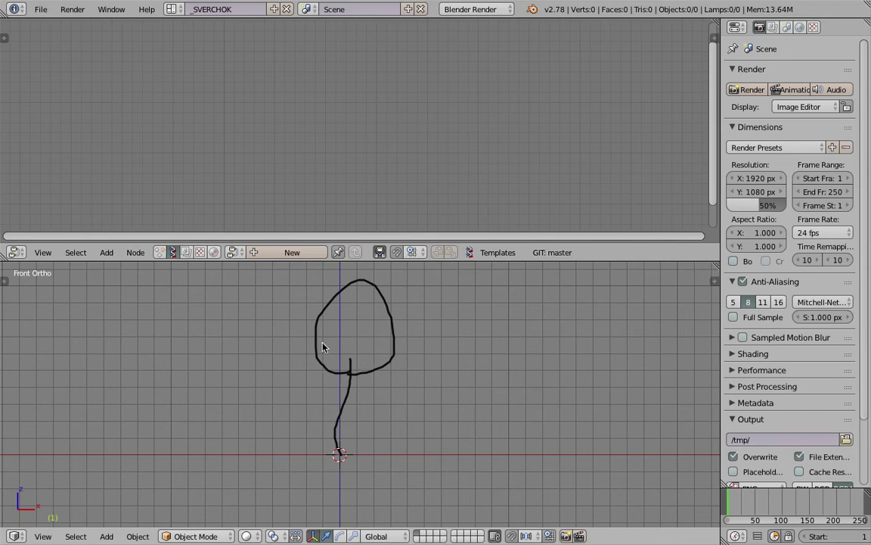
{"action": "left_click", "coordinate": [368, 263]}
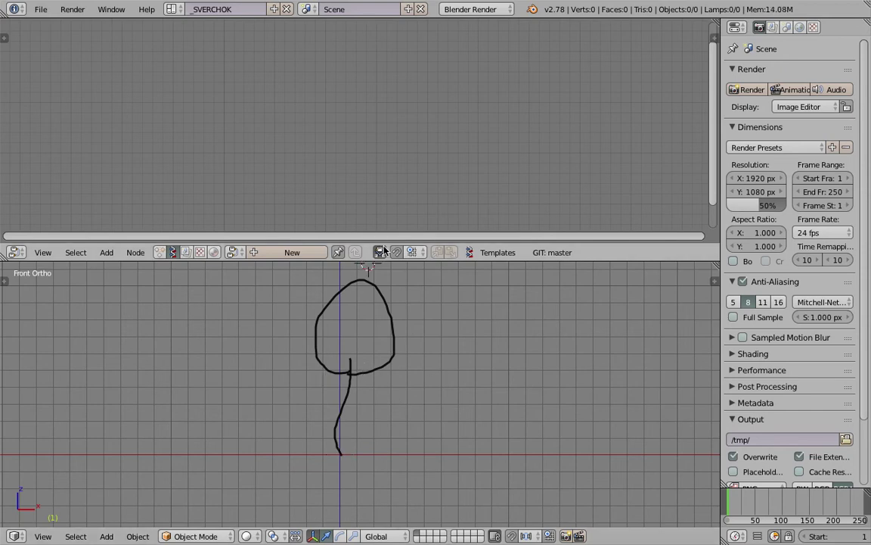
{"action": "left_click", "coordinate": [314, 255]}
{"action": "key", "text": "shift+a"}
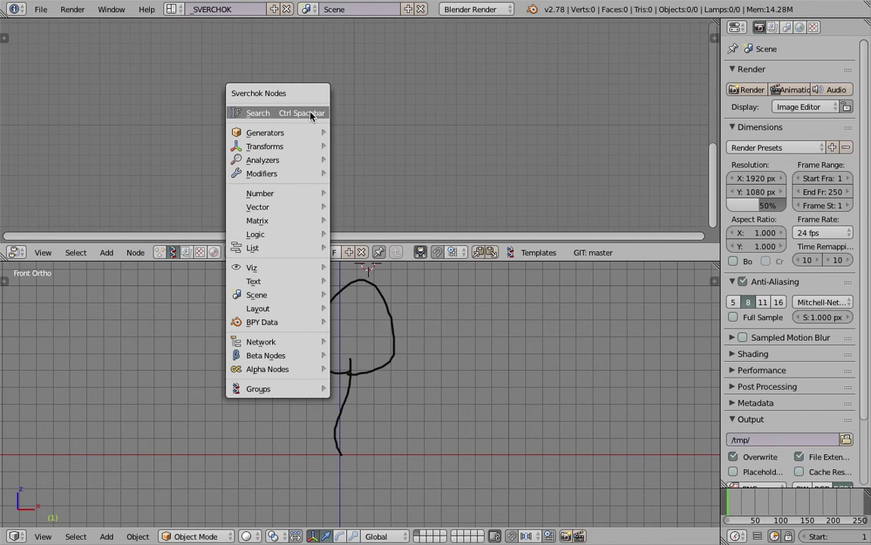
{"action": "left_click", "coordinate": [306, 114]}
{"action": "type", "text": "Viewer BMesh"}
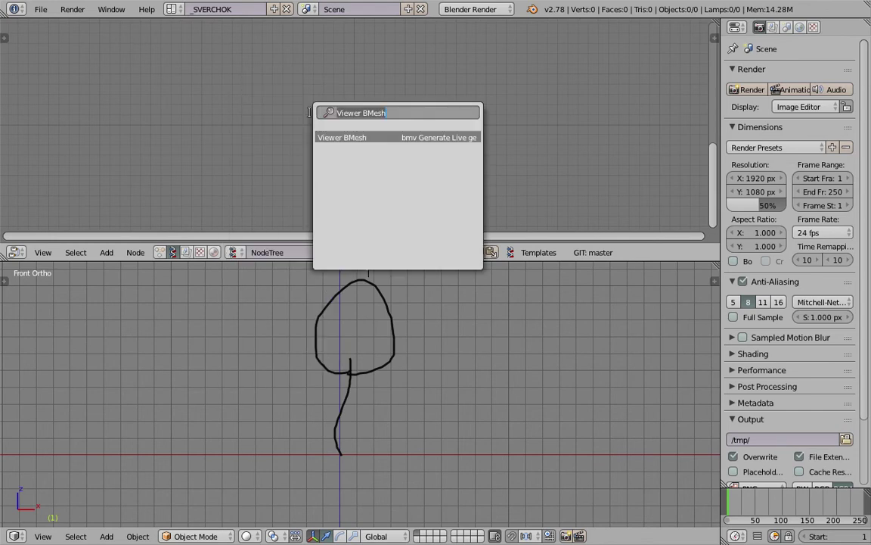
{"action": "key", "text": "Return"}
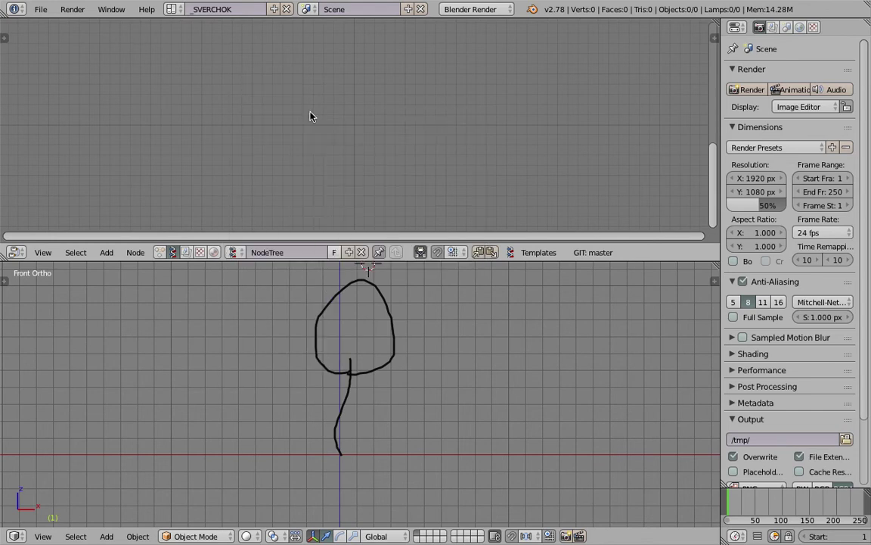
Find the Sverchok macros with ">" and add the "> gp +" grease pencil setup to the node tree.
{"action": "key", "text": "alt+space"}
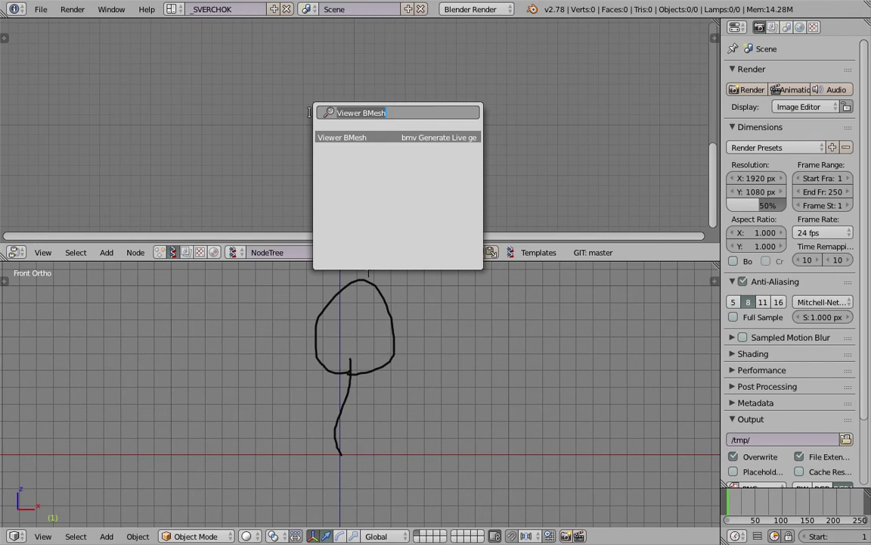
{"action": "type", "text": ">"}
{"action": "key", "text": "Down"}
{"action": "key", "text": "Down"}
{"action": "key", "text": "Down"}
{"action": "key", "text": "Down"}
{"action": "key", "text": "Down"}
{"action": "key", "text": "Down"}
{"action": "key", "text": "Down"}
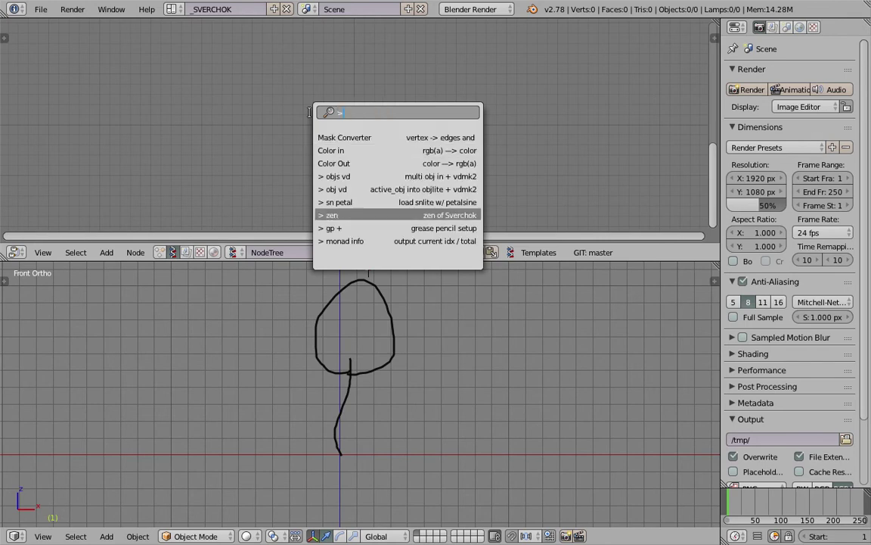
{"action": "key", "text": "Return"}
{"action": "middle_click_drag", "start_coordinate": [331, 87], "coordinate": [119, 97]}
{"action": "scroll", "coordinate": [121, 99], "scroll_direction": "down", "scroll_amount": 5}
{"action": "middle_click_drag", "start_coordinate": [326, 93], "coordinate": [319, 91]}
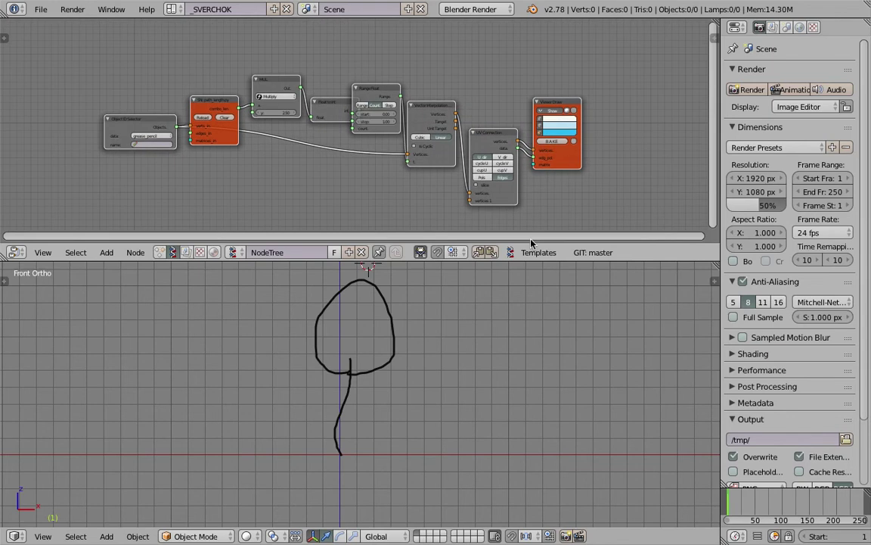
Enlarge the node editor and move the Object ID Selector node clear of the path length node, down and to its left.
{"action": "left_click_drag", "start_coordinate": [536, 261], "coordinate": [530, 315]}
{"action": "middle_click_drag", "start_coordinate": [197, 142], "coordinate": [220, 97]}
{"action": "left_click_drag", "start_coordinate": [198, 103], "coordinate": [135, 158]}
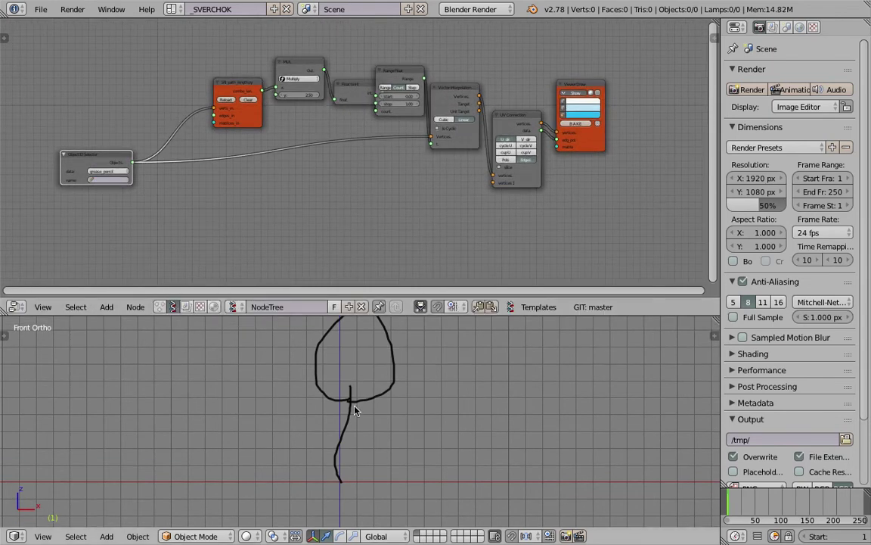
{"action": "middle_click_drag", "start_coordinate": [354, 476], "coordinate": [349, 496], "text": "shift"}
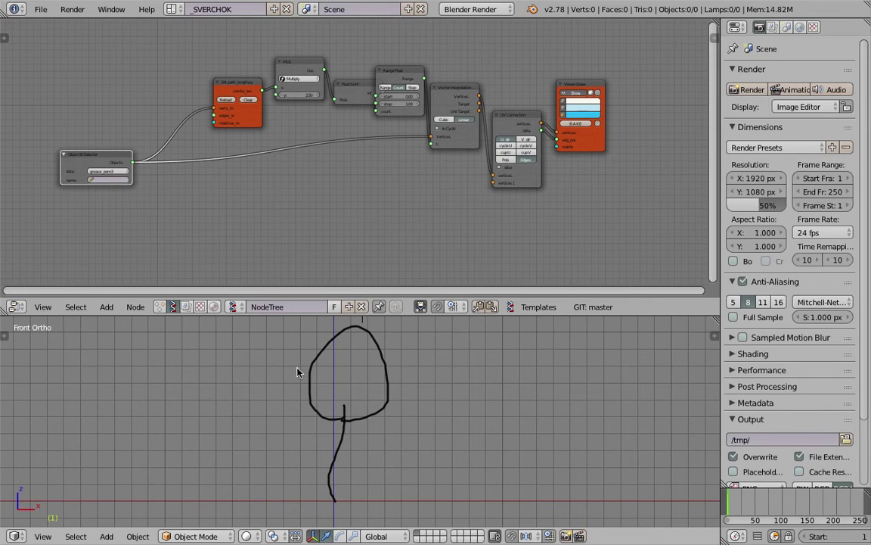
Set the Object ID Selector to the GPencil data block and GP_Layer layer, using the active frame.
{"action": "middle_click_drag", "start_coordinate": [227, 178], "coordinate": [231, 177]}
{"action": "left_click", "coordinate": [105, 170]}
{"action": "middle_click_drag", "start_coordinate": [157, 182], "coordinate": [466, 156]}
{"action": "scroll", "coordinate": [446, 158], "scroll_direction": "up", "scroll_amount": 2}
{"action": "left_click", "coordinate": [436, 156]}
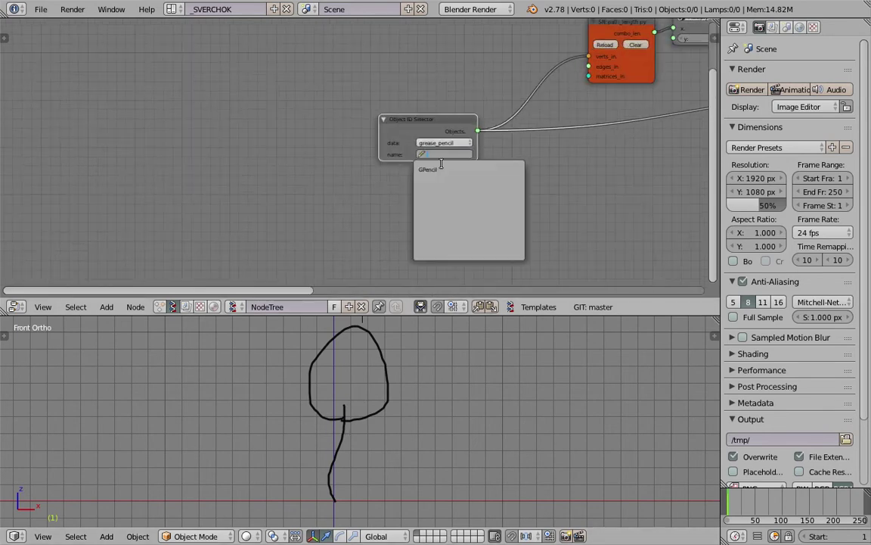
{"action": "left_click", "coordinate": [438, 171]}
{"action": "scroll", "coordinate": [475, 173], "scroll_direction": "up", "scroll_amount": 1}
{"action": "left_click", "coordinate": [477, 171]}
{"action": "left_click", "coordinate": [478, 183]}
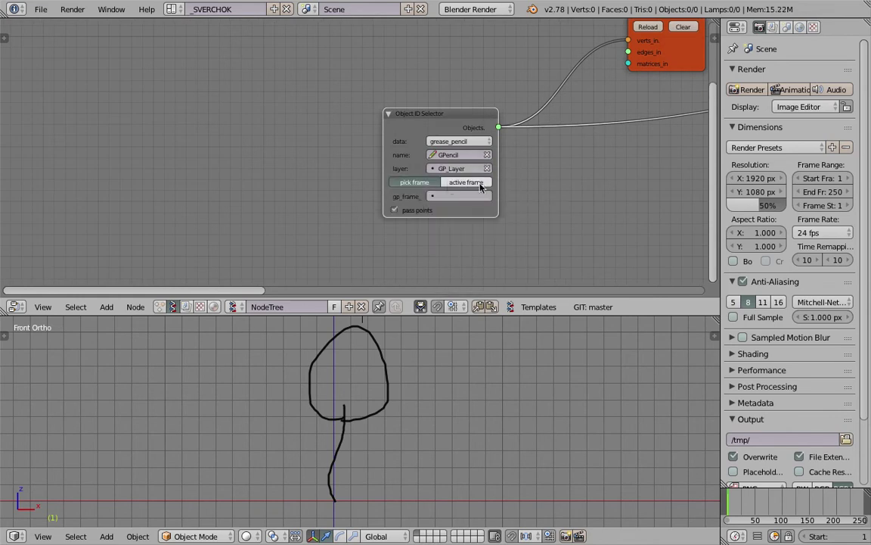
Add a Frame info node to the left of the Object ID Selector.
{"action": "key", "text": "shift+a"}
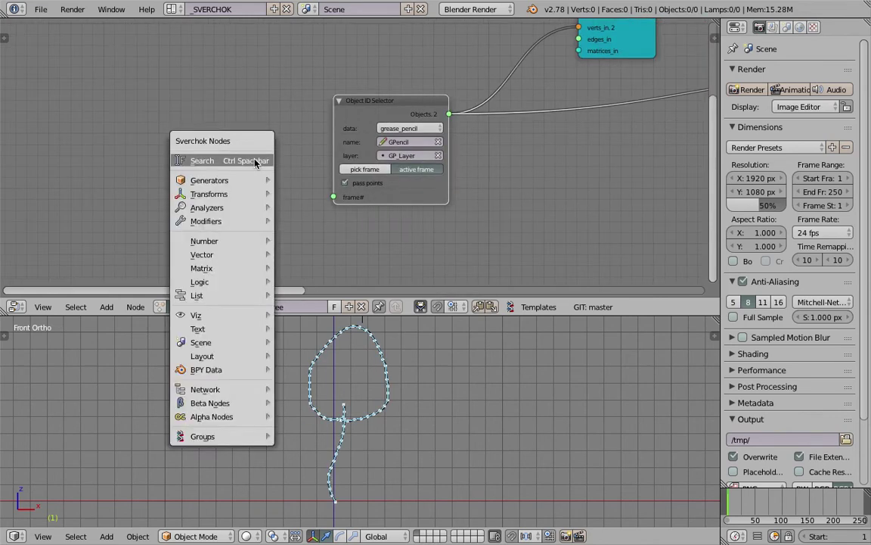
{"action": "left_click", "coordinate": [243, 160]}
{"action": "type", "text": "frame"}
{"action": "key", "text": "Return"}
{"action": "left_click", "coordinate": [161, 157]}
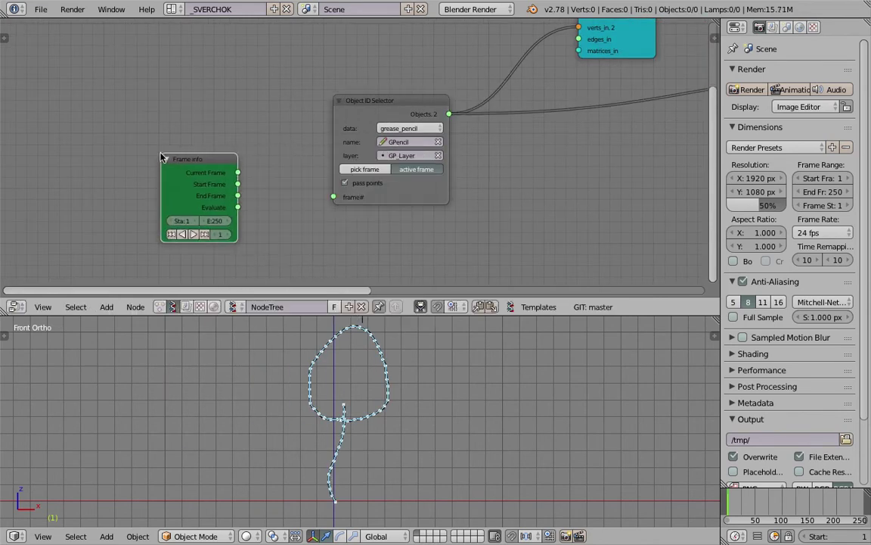
Connect the Frame info's Current Frame output to the Object ID Selector's frame# input and move Frame info closer to it.
{"action": "left_click_drag", "start_coordinate": [238, 173], "coordinate": [333, 197]}
{"action": "middle_click_drag", "start_coordinate": [266, 122], "coordinate": [161, 118]}
{"action": "left_click_drag", "start_coordinate": [122, 166], "coordinate": [182, 170]}
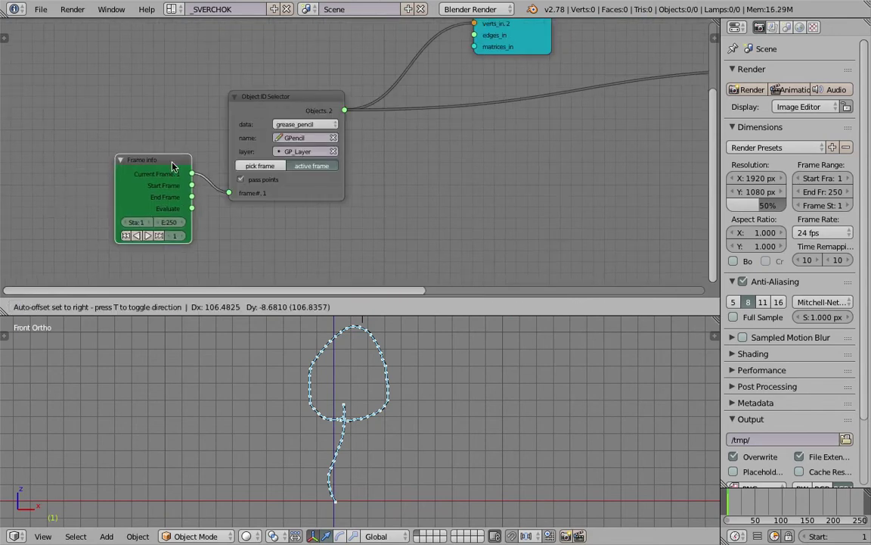
Save the file to the Desktop as sv_gp_low_tree_demo_001.blend.
{"action": "middle_click_drag", "start_coordinate": [432, 96], "coordinate": [200, 169]}
{"action": "scroll", "coordinate": [324, 168], "scroll_direction": "down", "scroll_amount": 1}
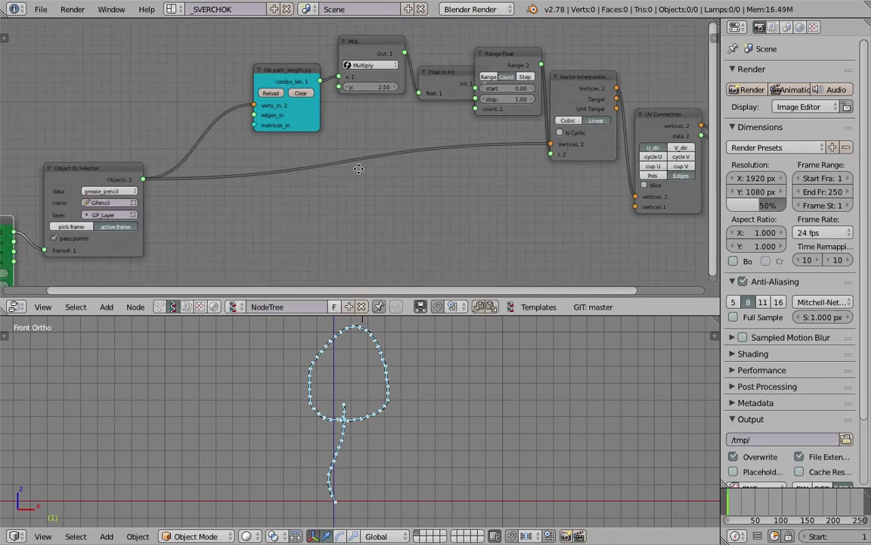
{"action": "middle_click_drag", "start_coordinate": [377, 175], "coordinate": [286, 144]}
{"action": "scroll", "coordinate": [401, 151], "scroll_direction": "down", "scroll_amount": 1}
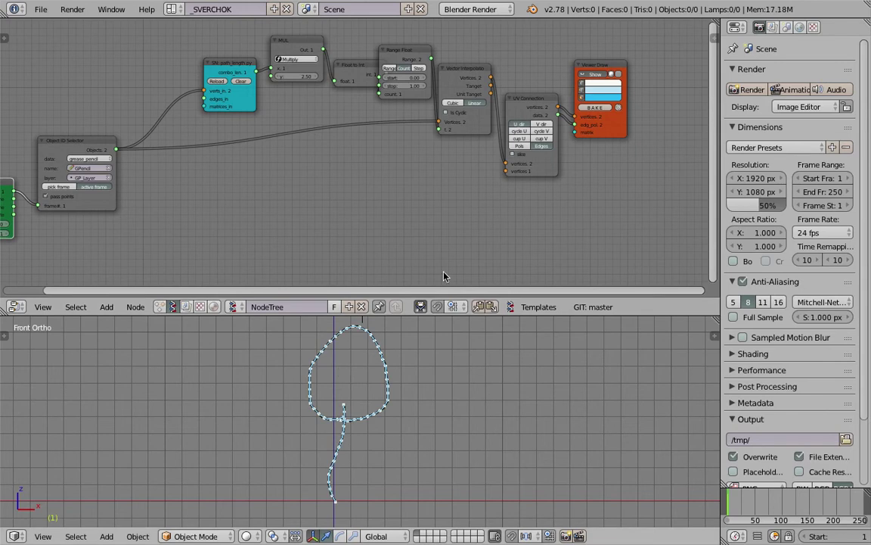
{"action": "middle_click_drag", "start_coordinate": [444, 276], "coordinate": [456, 271]}
{"action": "key", "text": "ctrl+s"}
{"action": "left_click", "coordinate": [263, 65]}
{"action": "type", "text": "sv_gp_low_tree_"}
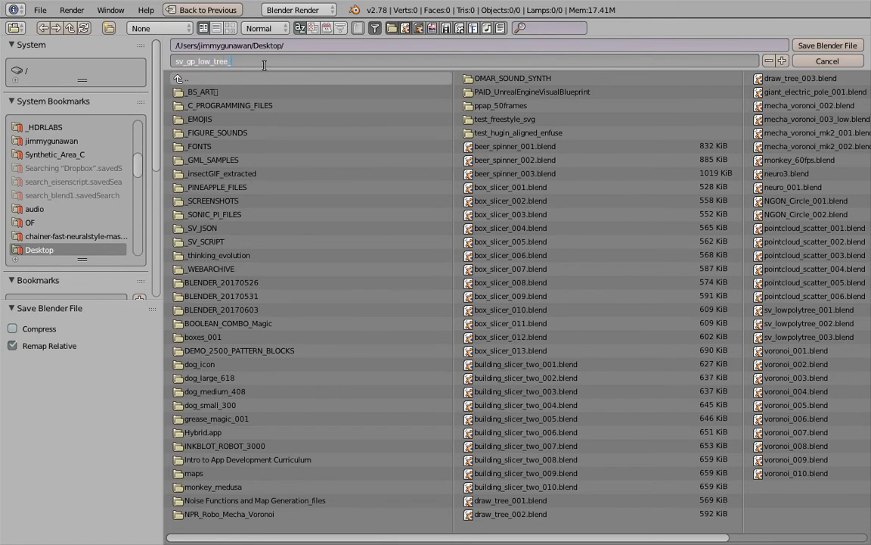
{"action": "type", "text": "demo_001"}
{"action": "key", "text": "Return"}
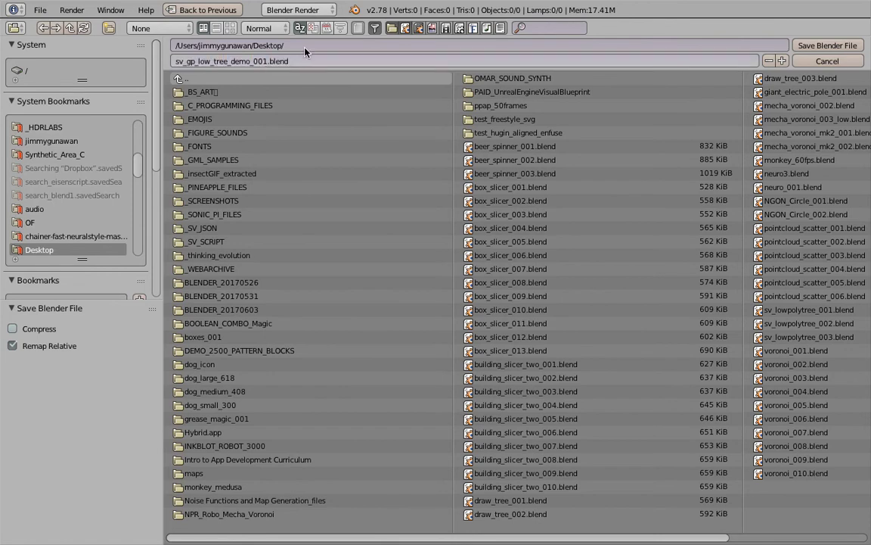
{"action": "key", "text": "Return"}
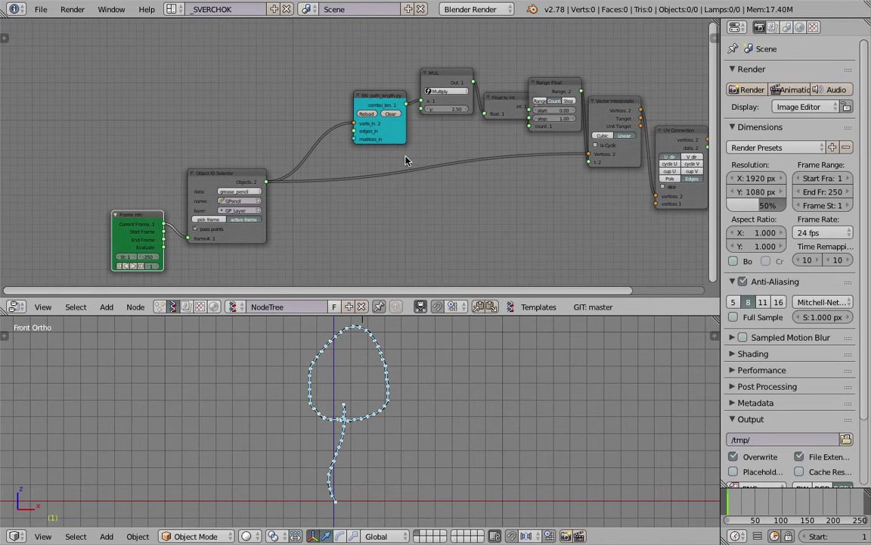
Duplicate the chain from the path length node through to Viewer Draw and place the copy below the original.
{"action": "scroll", "coordinate": [363, 147], "scroll_direction": "down", "scroll_amount": 2}
{"action": "key", "text": "shift+d"}
{"action": "left_click", "coordinate": [526, 236]}
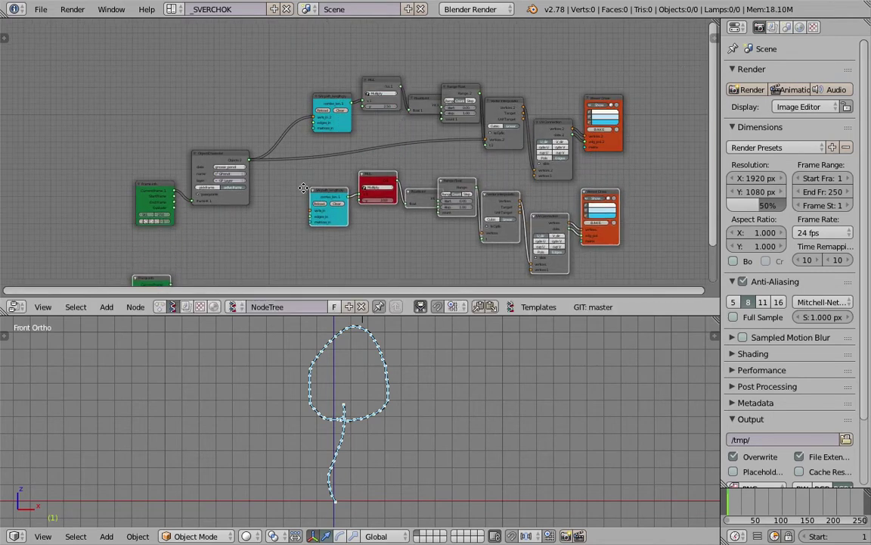
{"action": "middle_click_drag", "start_coordinate": [303, 188], "coordinate": [306, 172]}
{"action": "scroll", "coordinate": [273, 174], "scroll_direction": "up", "scroll_amount": 1}
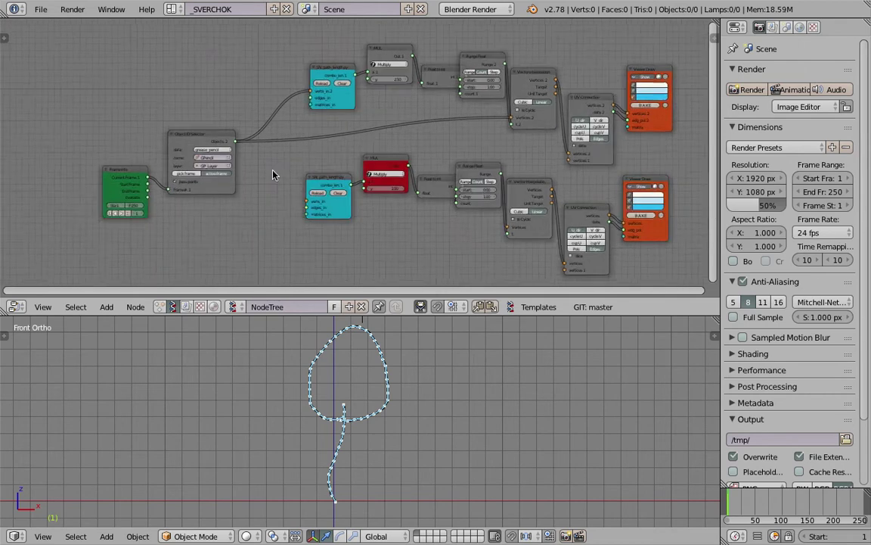
Move Frame info and the Object ID Selector further left of the chains and insert a reroute on the selector's output links.
{"action": "scroll", "coordinate": [274, 174], "scroll_direction": "up", "scroll_amount": 1}
{"action": "left_click_drag", "start_coordinate": [112, 182], "coordinate": [68, 174]}
{"action": "left_click_drag", "start_coordinate": [182, 141], "coordinate": [133, 146]}
{"action": "left_click_drag", "start_coordinate": [75, 168], "coordinate": [45, 167]}
{"action": "left_click_drag", "start_coordinate": [242, 106], "coordinate": [241, 169], "text": "shift"}
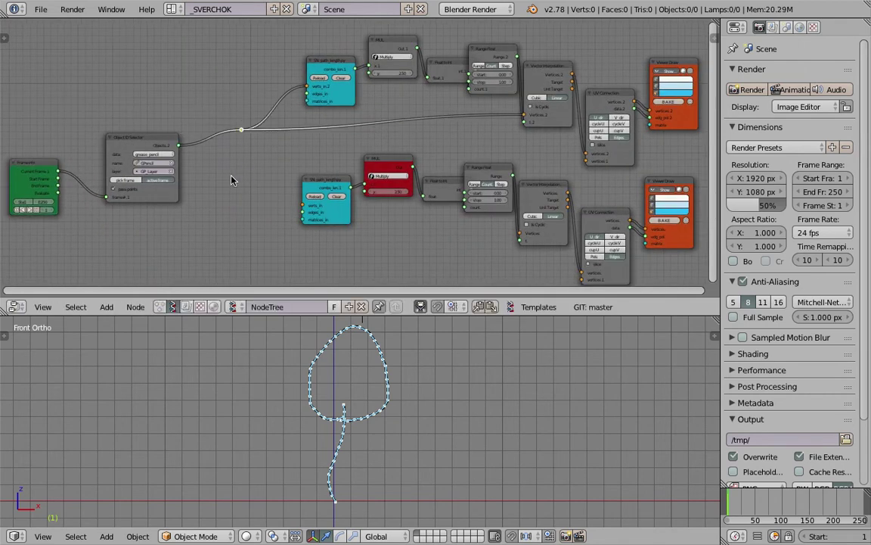
{"action": "middle_click_drag", "start_coordinate": [60, 177], "coordinate": [137, 177]}
{"action": "left_click_drag", "start_coordinate": [118, 164], "coordinate": [58, 161]}
{"action": "left_click_drag", "start_coordinate": [199, 142], "coordinate": [152, 146]}
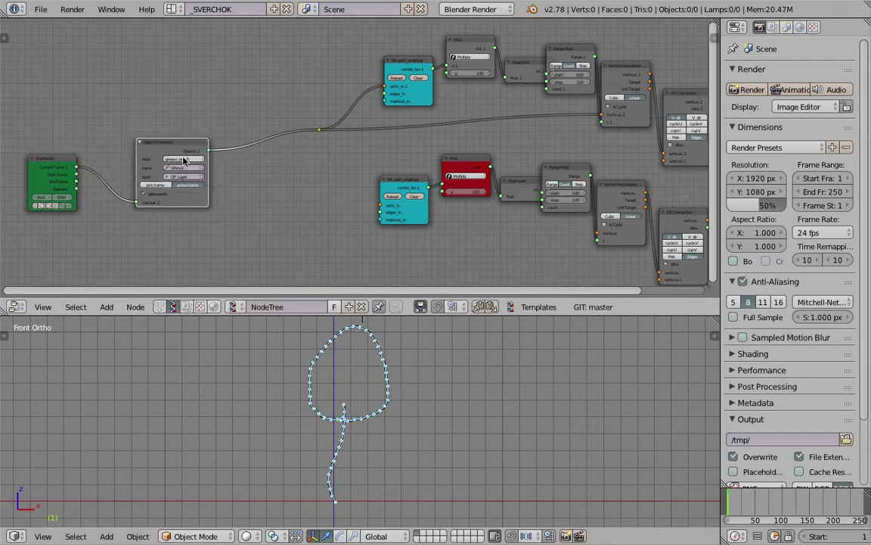
{"action": "left_click_drag", "start_coordinate": [182, 144], "coordinate": [176, 162]}
Insert a List Item node on the link between the Object ID Selector and the reroute, slightly above the selector.
{"action": "scroll", "coordinate": [232, 169], "scroll_direction": "up", "scroll_amount": 1}
{"action": "middle_click_drag", "start_coordinate": [231, 170], "coordinate": [253, 165]}
{"action": "key", "text": "shift+a"}
{"action": "left_click", "coordinate": [264, 160]}
{"action": "type", "text": "list i"}
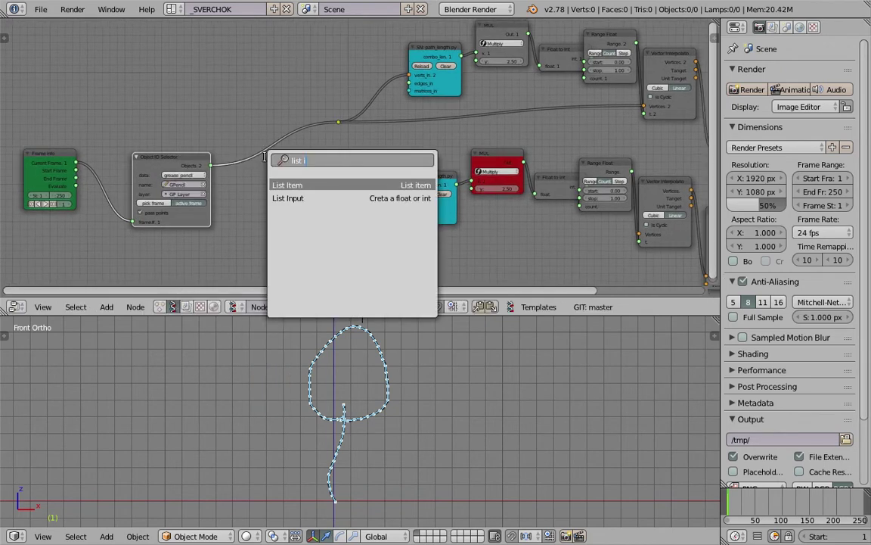
{"action": "key", "text": "Return"}
{"action": "left_click", "coordinate": [265, 151]}
{"action": "scroll", "coordinate": [264, 145], "scroll_direction": "up", "scroll_amount": 1}
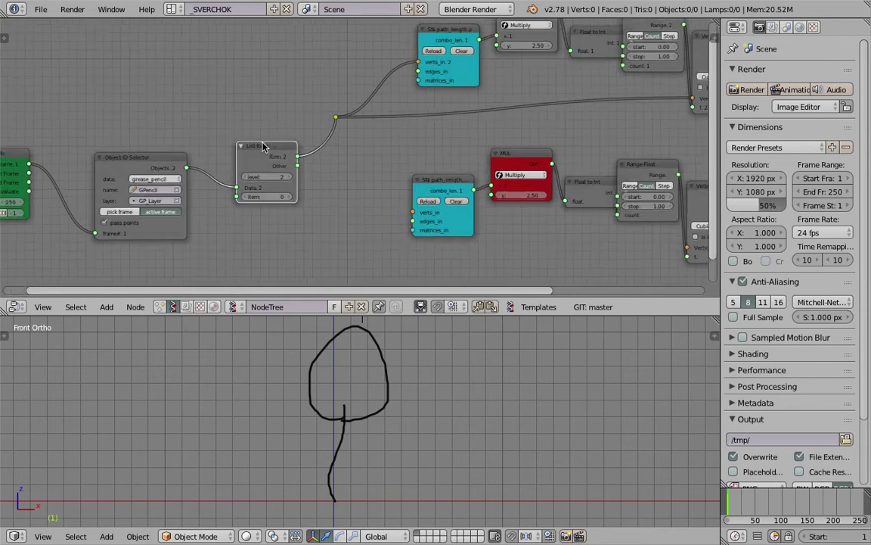
{"action": "scroll", "coordinate": [262, 146], "scroll_direction": "down", "scroll_amount": 3}
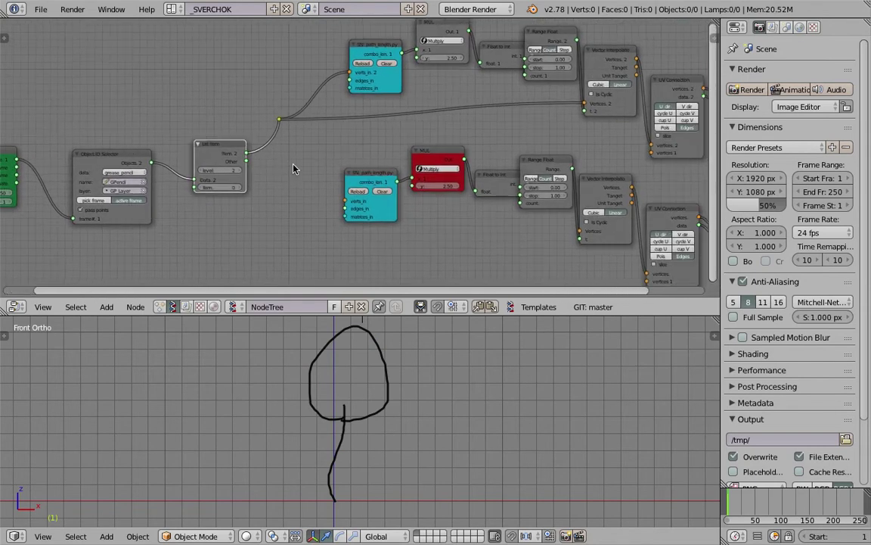
{"action": "left_click_drag", "start_coordinate": [220, 147], "coordinate": [205, 126]}
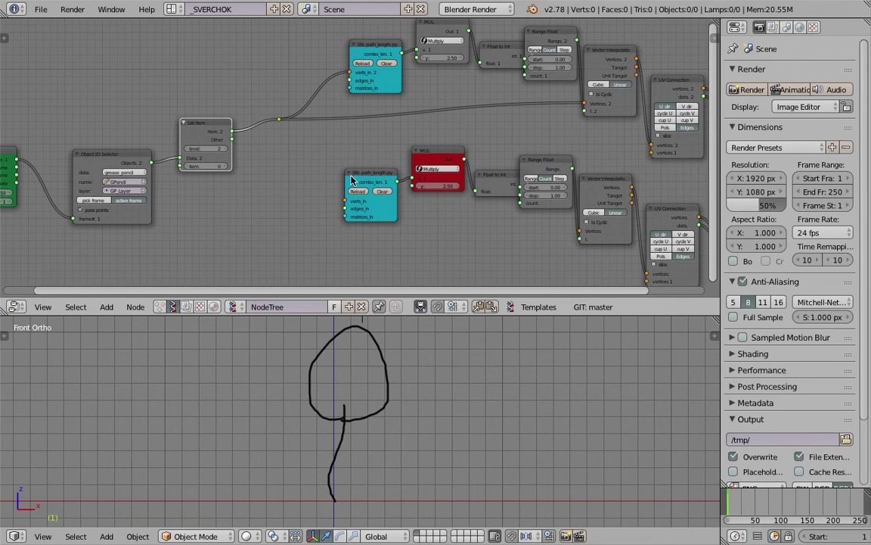
Duplicate the List Item node below the original and connect the Object ID Selector's Objects output to the copy's Data input.
{"action": "left_click_drag", "start_coordinate": [351, 176], "coordinate": [331, 176]}
{"action": "middle_click_drag", "start_coordinate": [329, 176], "coordinate": [327, 164]}
{"action": "left_click_drag", "start_coordinate": [206, 114], "coordinate": [215, 128]}
{"action": "middle_click_drag", "start_coordinate": [202, 149], "coordinate": [208, 149]}
{"action": "key", "text": "shift+d"}
{"action": "left_click", "coordinate": [209, 191]}
{"action": "left_click_drag", "start_coordinate": [155, 152], "coordinate": [191, 225]}
Set the second List Item's item to 1 and lower the first List Item's level by one.
{"action": "scroll", "coordinate": [192, 177], "scroll_direction": "up", "scroll_amount": 1}
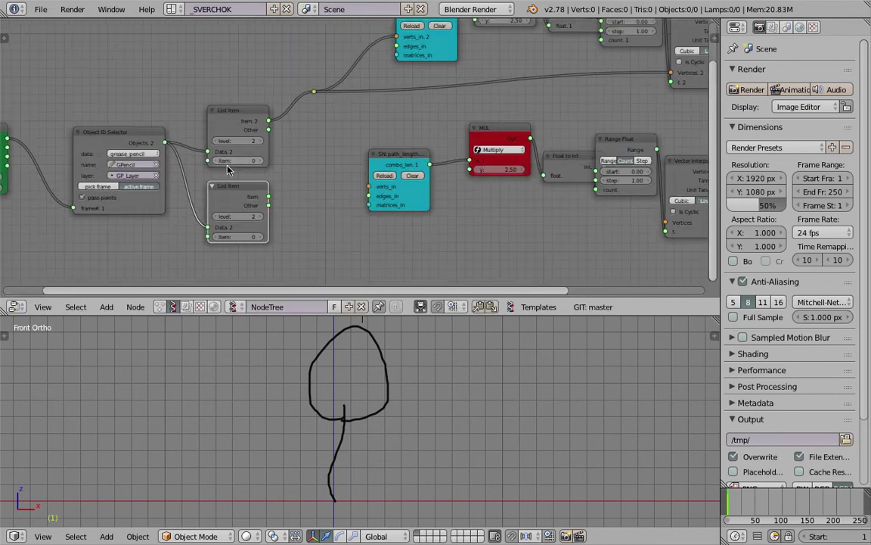
{"action": "left_click", "coordinate": [261, 238]}
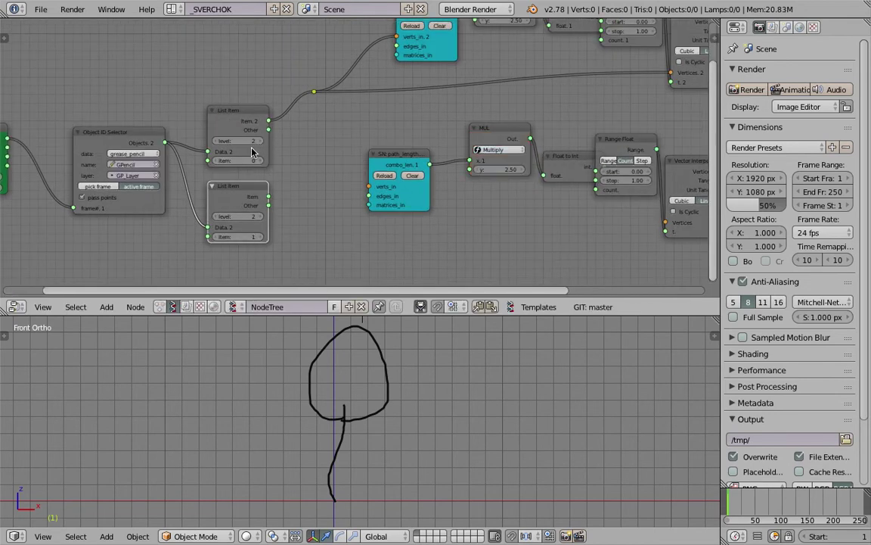
{"action": "left_click", "coordinate": [217, 142]}
Feed the second List Item's Item output into the duplicated chain's path length and Vector Interpolation nodes.
{"action": "middle_click_drag", "start_coordinate": [306, 199], "coordinate": [238, 203]}
{"action": "left_click_drag", "start_coordinate": [202, 200], "coordinate": [598, 225]}
{"action": "left_click_drag", "start_coordinate": [422, 138], "coordinate": [390, 127]}
{"action": "scroll", "coordinate": [422, 418], "scroll_direction": "down", "scroll_amount": 2}
Save over the existing sv_gp_low_tree_demo_001.blend file.
{"action": "key", "text": "ctrl+s"}
{"action": "middle_click_drag", "start_coordinate": [686, 96], "coordinate": [361, 140]}
{"action": "middle_click_drag", "start_coordinate": [484, 143], "coordinate": [393, 141]}
{"action": "scroll", "coordinate": [399, 141], "scroll_direction": "up", "scroll_amount": 2}
{"action": "key", "text": "ctrl+s"}
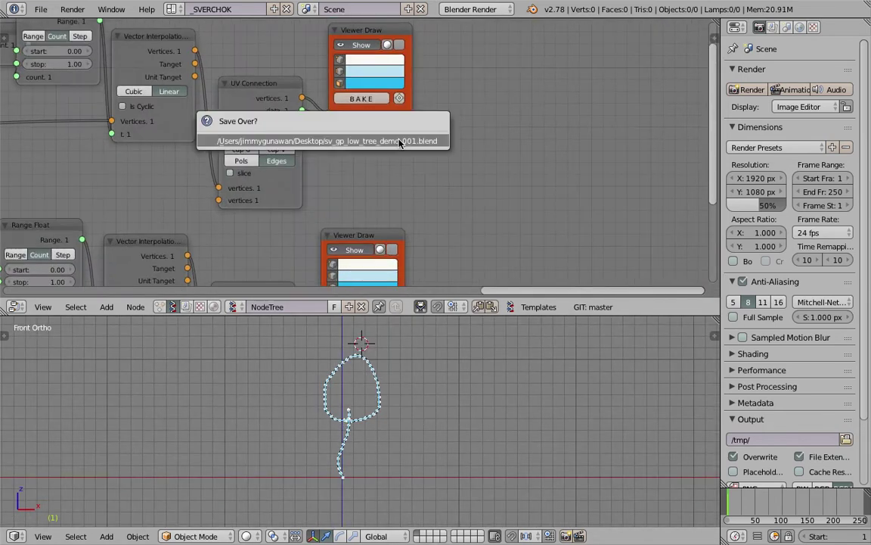
{"action": "left_click", "coordinate": [401, 142]}
Set the edge colour to red in the trunk's Viewer Draw and to green in the crown's Viewer Draw.
{"action": "middle_click_drag", "start_coordinate": [376, 98], "coordinate": [395, 93]}
{"action": "scroll", "coordinate": [379, 414], "scroll_direction": "up", "scroll_amount": 1}
{"action": "middle_click_drag", "start_coordinate": [406, 190], "coordinate": [429, 144]}
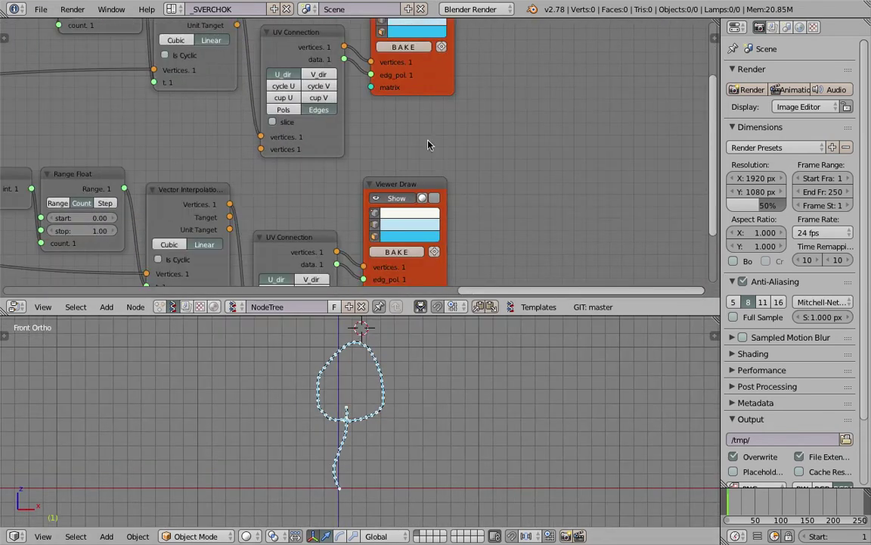
{"action": "middle_click_drag", "start_coordinate": [386, 201], "coordinate": [397, 117]}
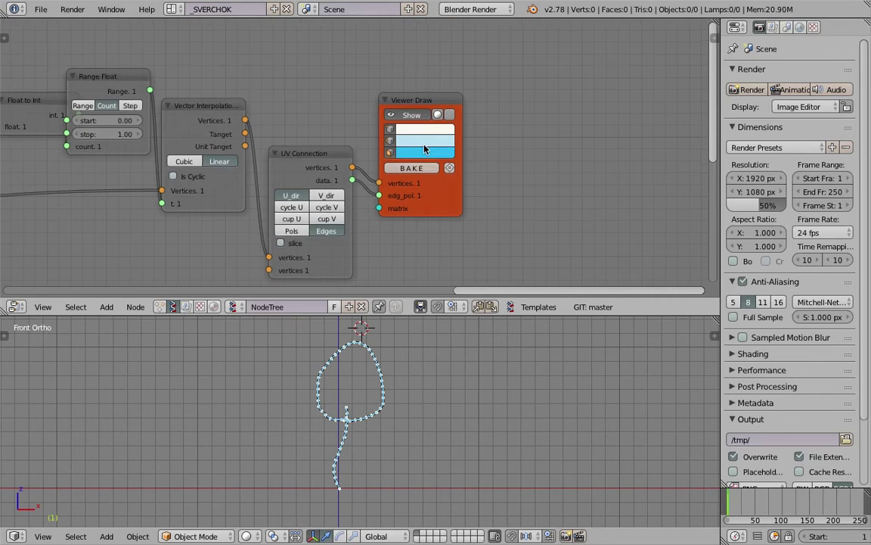
{"action": "left_click", "coordinate": [425, 143]}
{"action": "left_click", "coordinate": [444, 217]}
{"action": "middle_click_drag", "start_coordinate": [395, 130], "coordinate": [401, 231]}
{"action": "left_click", "coordinate": [414, 241]}
{"action": "left_click", "coordinate": [407, 103]}
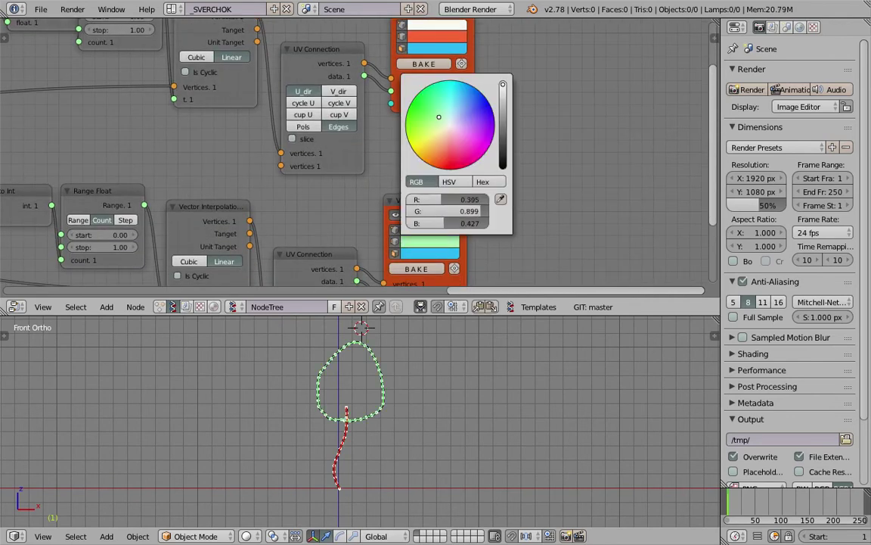
{"action": "scroll", "coordinate": [477, 374], "scroll_direction": "up", "scroll_amount": 2}
{"action": "left_click", "coordinate": [463, 377]}
{"action": "scroll", "coordinate": [462, 381], "scroll_direction": "down", "scroll_amount": 2}
Save over the current file and move both Viewer Draw nodes further away from their UV Connection nodes.
{"action": "key", "text": "ctrl+s"}
{"action": "left_click", "coordinate": [459, 385]}
{"action": "left_click_drag", "start_coordinate": [439, 206], "coordinate": [474, 200]}
{"action": "scroll", "coordinate": [451, 197], "scroll_direction": "down", "scroll_amount": 3}
{"action": "middle_click_drag", "start_coordinate": [452, 192], "coordinate": [475, 200]}
{"action": "left_click_drag", "start_coordinate": [459, 119], "coordinate": [484, 114]}
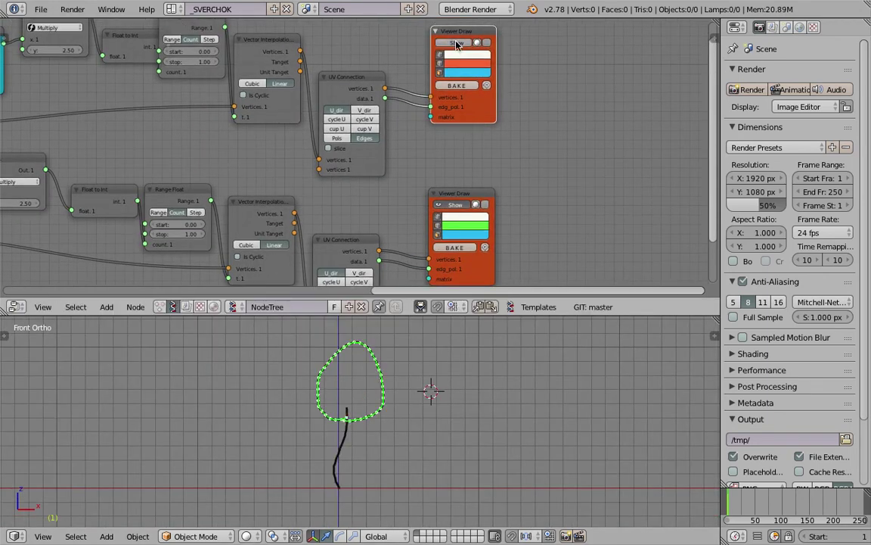
Add a Skin Mesher mk1b node to the right of the trunk's Viewer Draw.
{"action": "middle_click_drag", "start_coordinate": [478, 69], "coordinate": [471, 112]}
{"action": "middle_click_drag", "start_coordinate": [555, 115], "coordinate": [515, 114]}
{"action": "key", "text": "space"}
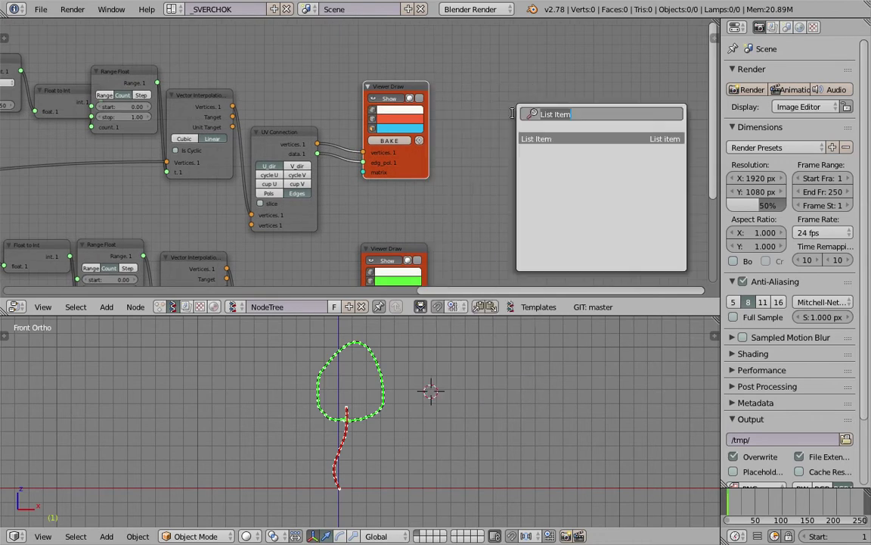
{"action": "type", "text": "ski"}
{"action": "key", "text": "Down"}
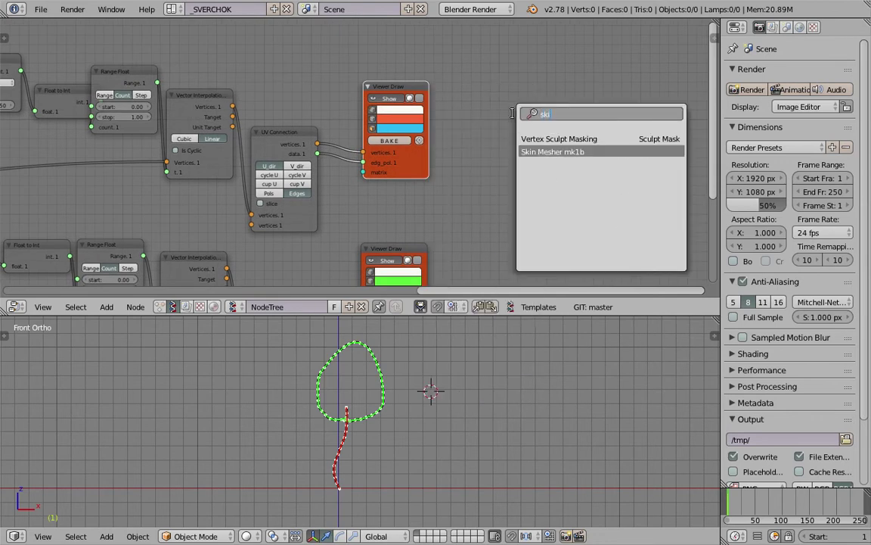
{"action": "key", "text": "Return"}
{"action": "scroll", "coordinate": [409, 125], "scroll_direction": "up", "scroll_amount": 1}
Connect the trunk UV Connection's vertices and data outputs to the Skin Mesher's vertices and edges, and turn on Live.
{"action": "left_click_drag", "start_coordinate": [310, 143], "coordinate": [525, 164]}
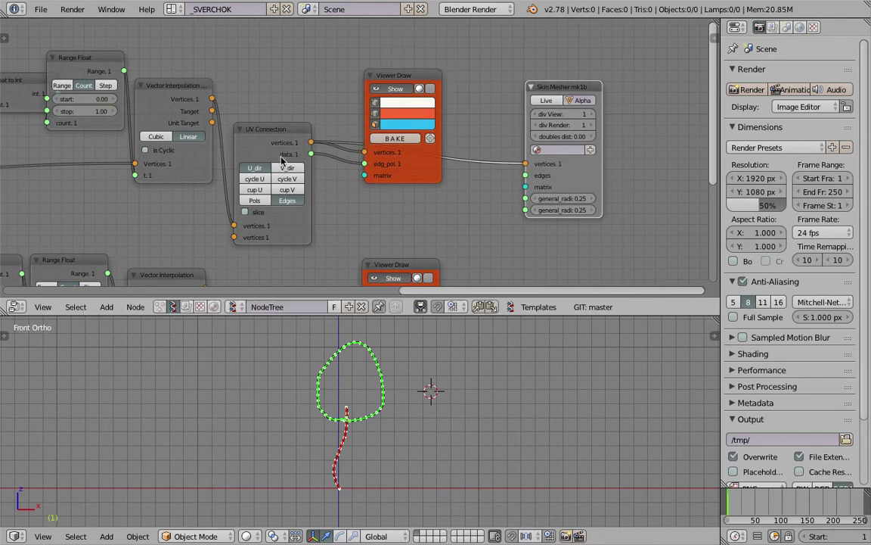
{"action": "left_click_drag", "start_coordinate": [313, 154], "coordinate": [525, 174]}
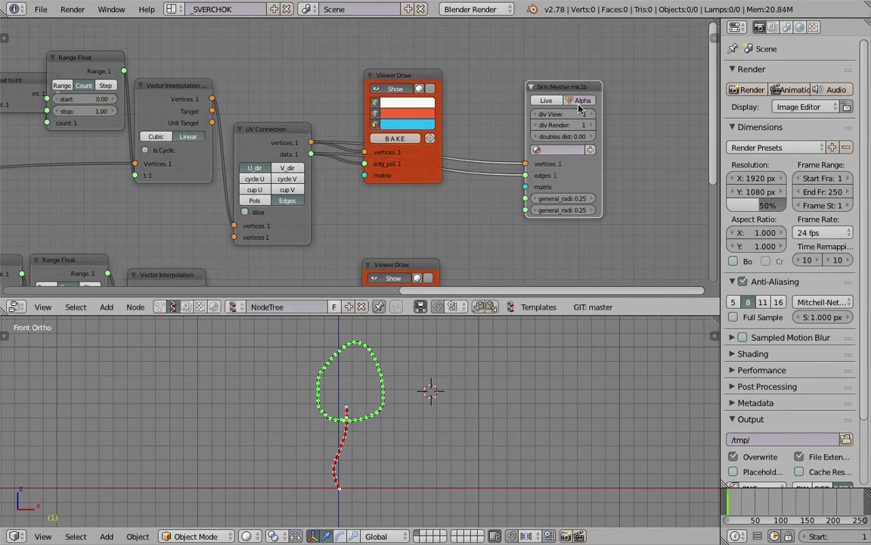
{"action": "left_click", "coordinate": [546, 101]}
Set the Skin Mesher's general radius x and y to 0.35 and save over the file.
{"action": "scroll", "coordinate": [348, 424], "scroll_direction": "up", "scroll_amount": 4}
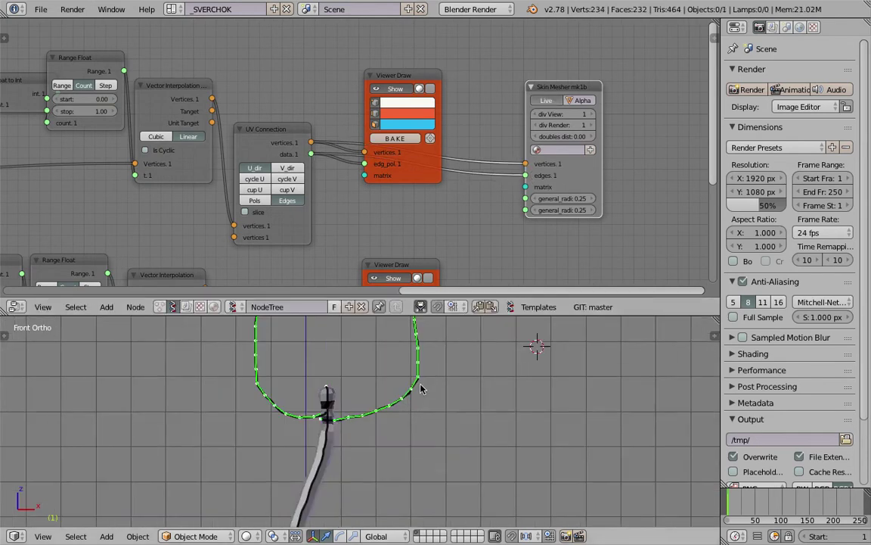
{"action": "scroll", "coordinate": [362, 414], "scroll_direction": "up", "scroll_amount": 2}
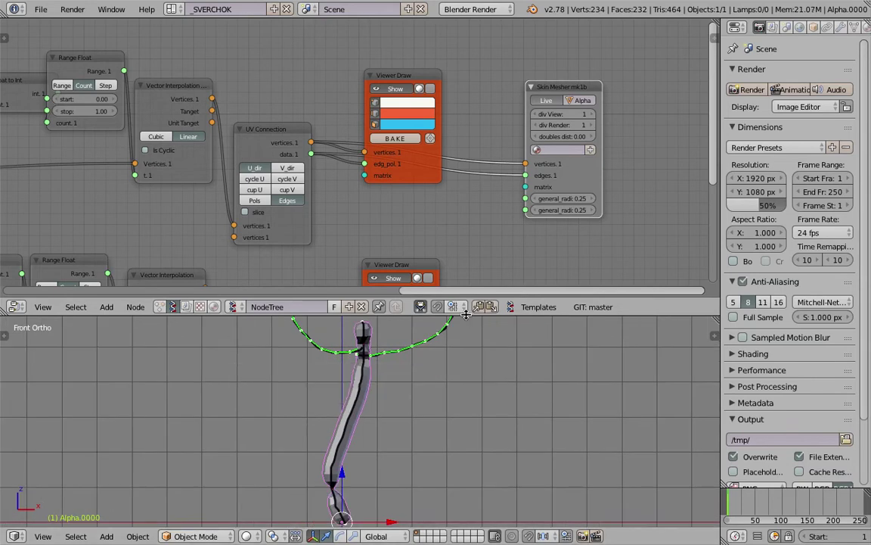
{"action": "left_click_drag", "start_coordinate": [393, 299], "coordinate": [394, 237]}
{"action": "key", "text": "ctrl+s"}
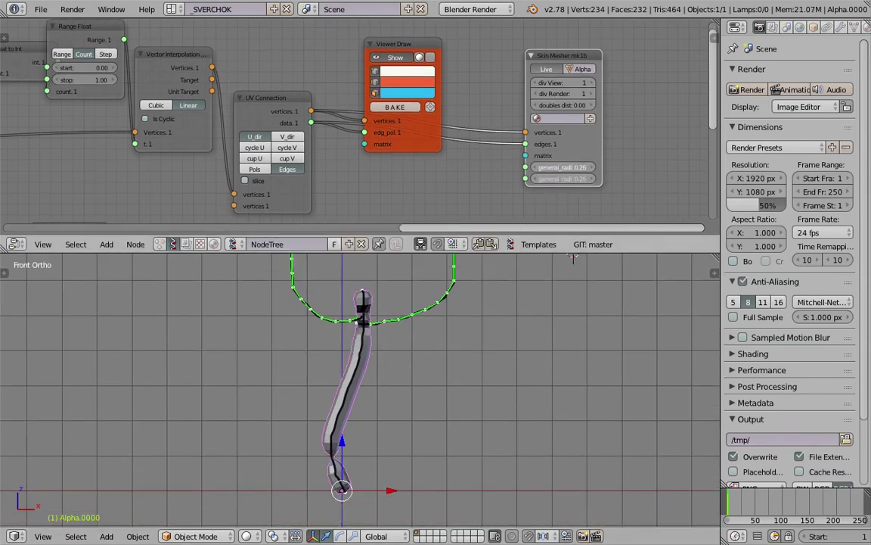
{"action": "left_click_drag", "start_coordinate": [563, 167], "coordinate": [582, 166]}
{"action": "middle_click_drag", "start_coordinate": [476, 344], "coordinate": [443, 354], "text": "shift"}
{"action": "key", "text": "ctrl+s"}
{"action": "left_click", "coordinate": [443, 354]}
Widen the Skin Mesher node and show its root settings in a widened node properties sidebar.
{"action": "middle_click_drag", "start_coordinate": [405, 383], "coordinate": [289, 408]}
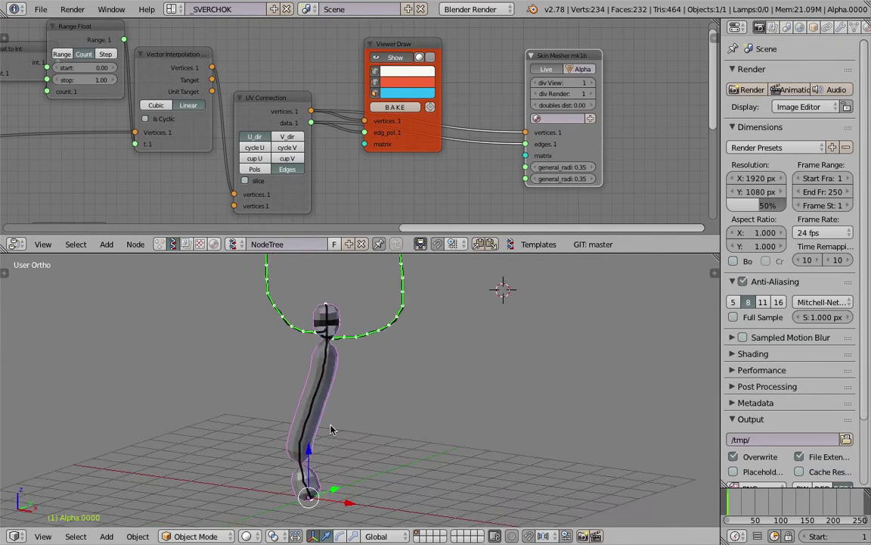
{"action": "middle_click_drag", "start_coordinate": [586, 68], "coordinate": [463, 66]}
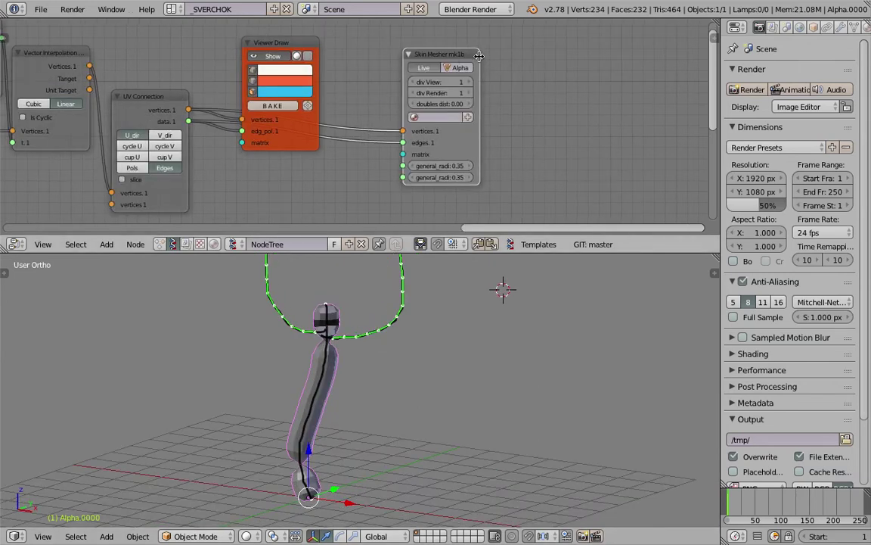
{"action": "left_click_drag", "start_coordinate": [479, 56], "coordinate": [492, 58]}
{"action": "left_click", "coordinate": [714, 37]}
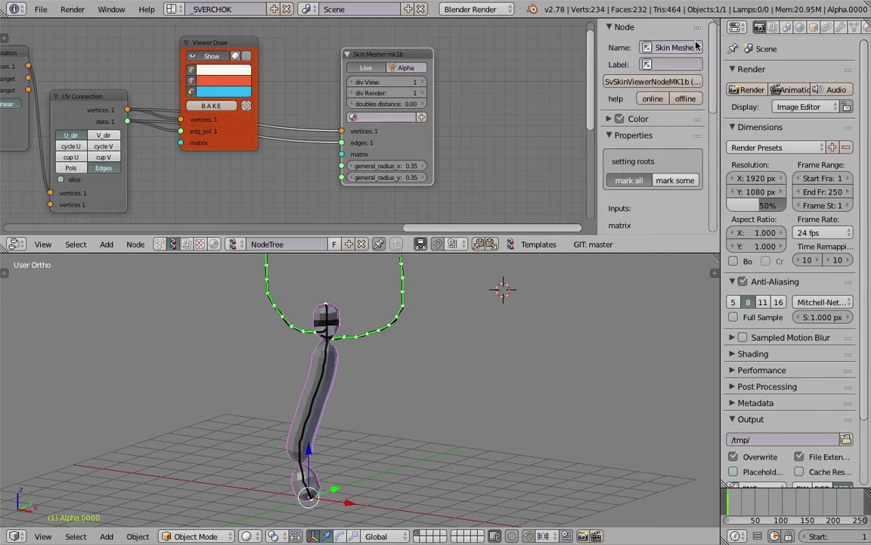
{"action": "scroll", "coordinate": [620, 113], "scroll_direction": "down", "scroll_amount": 3}
{"action": "left_click_drag", "start_coordinate": [596, 99], "coordinate": [534, 99]}
Turn off mark all and turn on mark some for the Skin Mesher's root settings, inspecting the trunk mesh.
{"action": "middle_click_drag", "start_coordinate": [349, 305], "coordinate": [343, 432]}
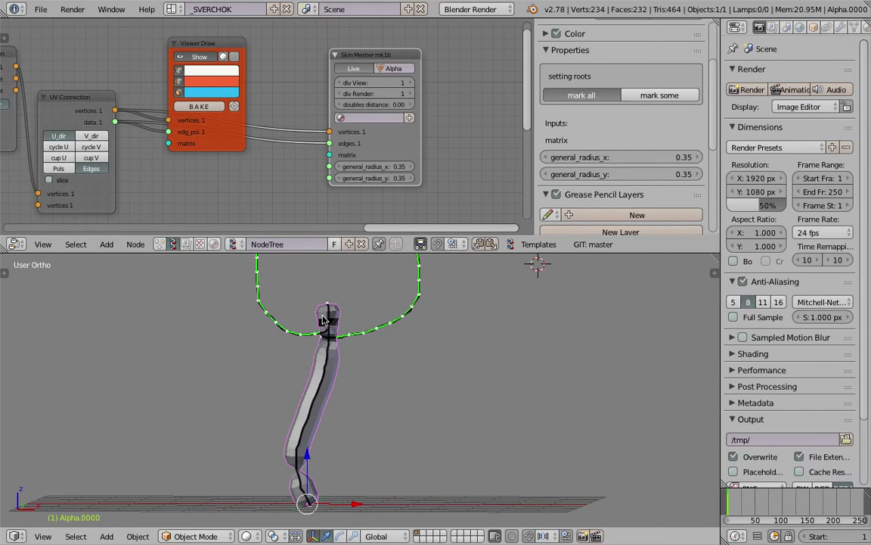
{"action": "middle_click_drag", "start_coordinate": [330, 373], "coordinate": [333, 381]}
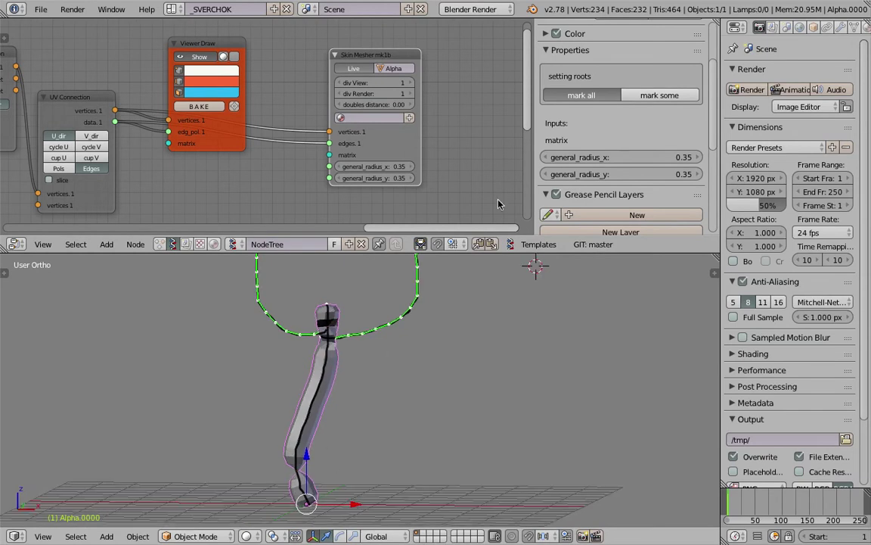
{"action": "left_click", "coordinate": [586, 93]}
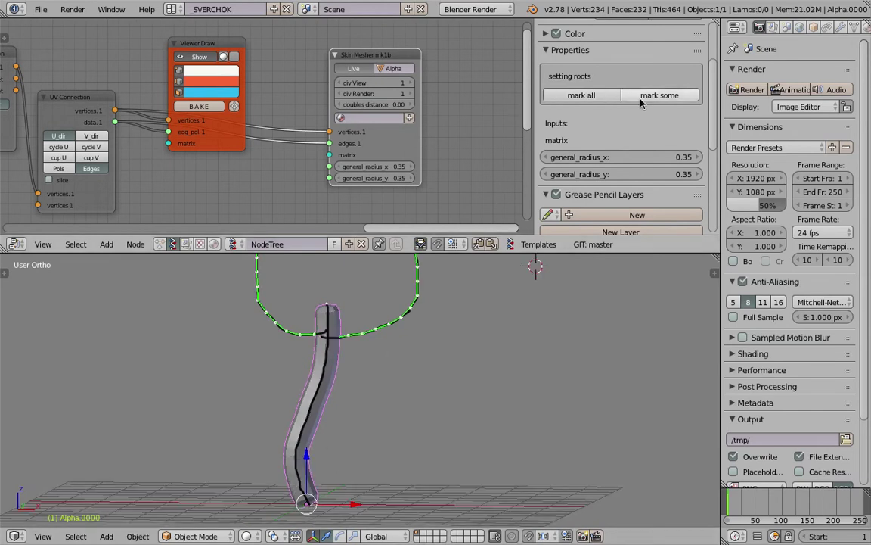
{"action": "left_click", "coordinate": [641, 95]}
{"action": "middle_click_drag", "start_coordinate": [389, 319], "coordinate": [387, 368]}
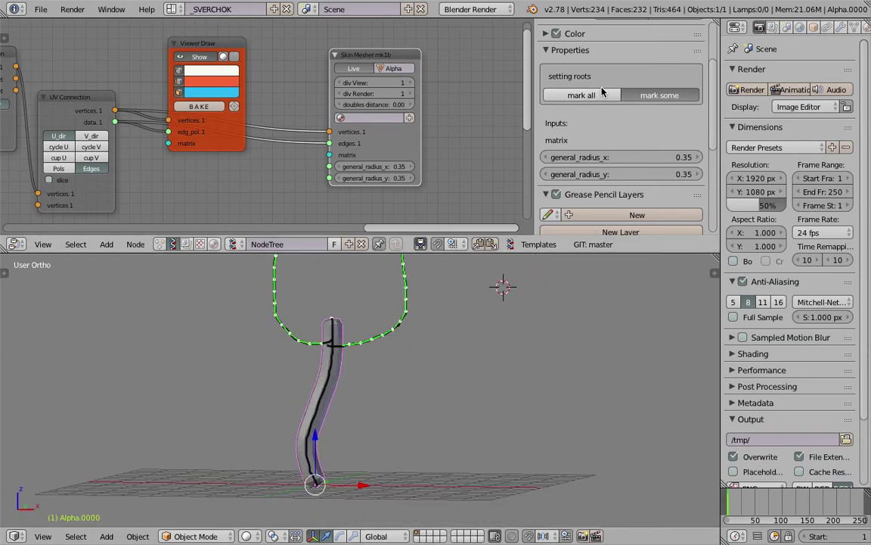
Save the file and show the trunk object's sv_skin and sv_subsurf modifiers in a widened properties editor.
{"action": "middle_click_drag", "start_coordinate": [311, 321], "coordinate": [334, 324]}
{"action": "key", "text": "ctrl+s"}
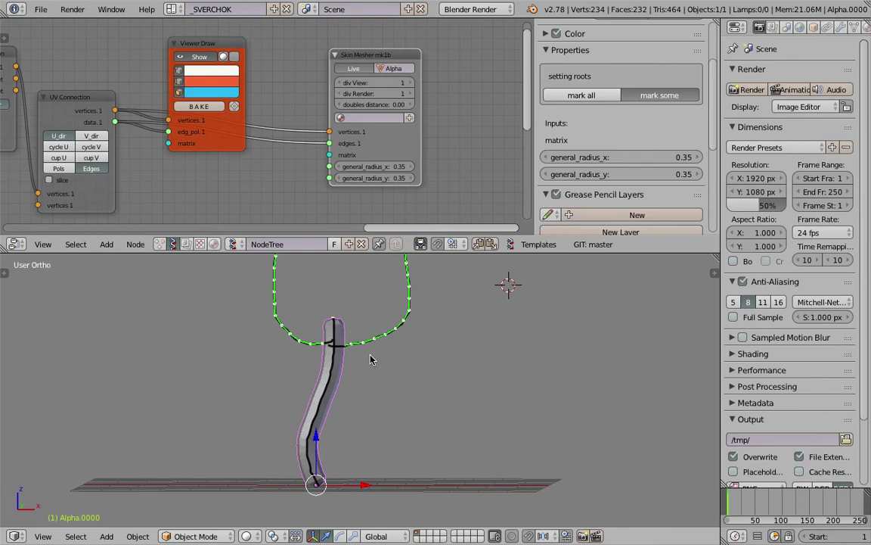
{"action": "middle_click_drag", "start_coordinate": [348, 369], "coordinate": [351, 377]}
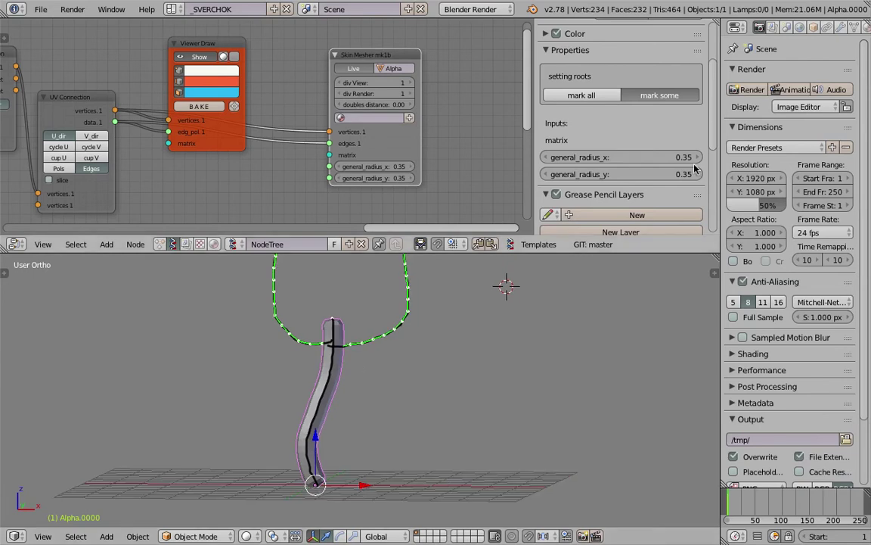
{"action": "left_click", "coordinate": [840, 29]}
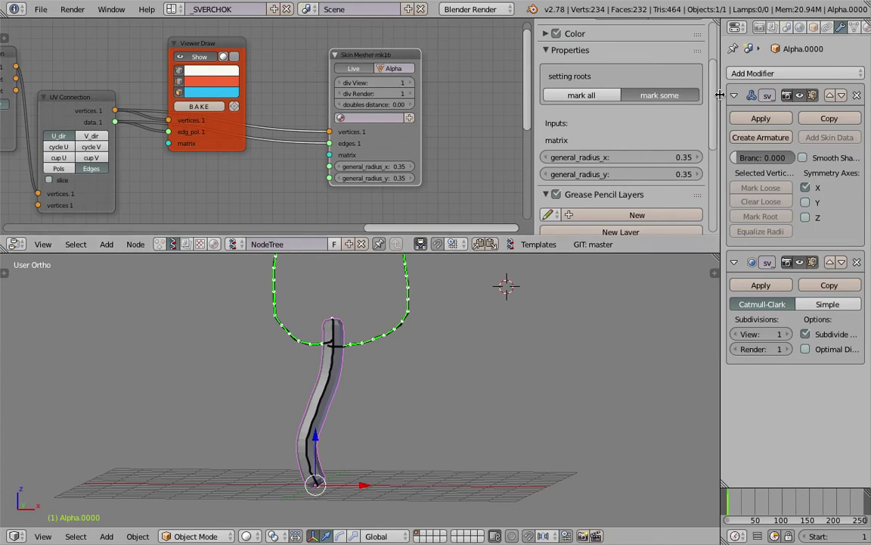
{"action": "left_click_drag", "start_coordinate": [720, 94], "coordinate": [646, 95]}
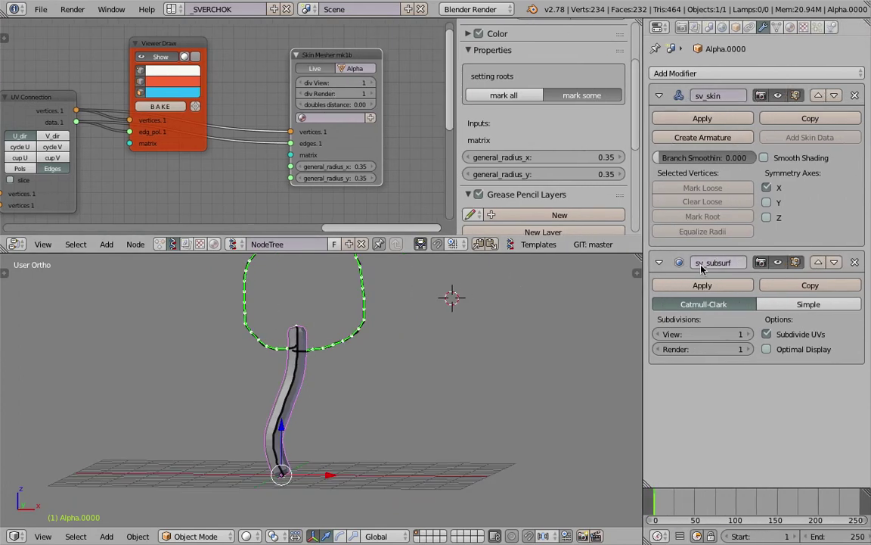
{"action": "mouse_move", "coordinate": [391, 389]}
{"action": "middle_mouse_down"}
{"action": "mouse_move", "coordinate": [371, 391]}
{"action": "mouse_move", "coordinate": [381, 389]}
{"action": "middle_mouse_up"}
Narrow the node sidebar and move the trunk's Viewer Draw and Skin Mesher nodes farther from the UV Connection node.
{"action": "left_click", "coordinate": [455, 154]}
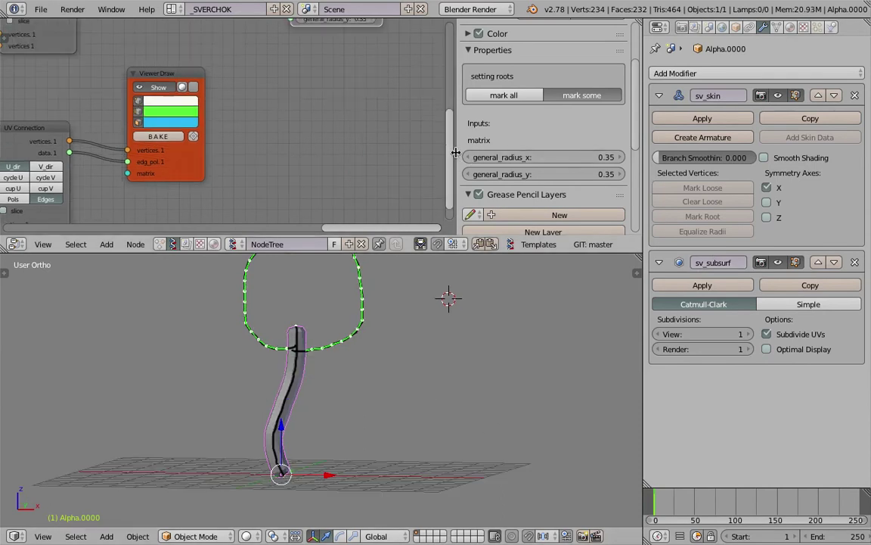
{"action": "left_click_drag", "start_coordinate": [458, 152], "coordinate": [610, 152]}
{"action": "scroll", "coordinate": [371, 152], "scroll_direction": "down", "scroll_amount": 2}
{"action": "scroll", "coordinate": [414, 302], "scroll_direction": "down", "scroll_amount": 1}
{"action": "middle_click_drag", "start_coordinate": [417, 316], "coordinate": [416, 353], "text": "shift"}
{"action": "middle_click_drag", "start_coordinate": [391, 81], "coordinate": [417, 198]}
{"action": "scroll", "coordinate": [409, 180], "scroll_direction": "up", "scroll_amount": 3}
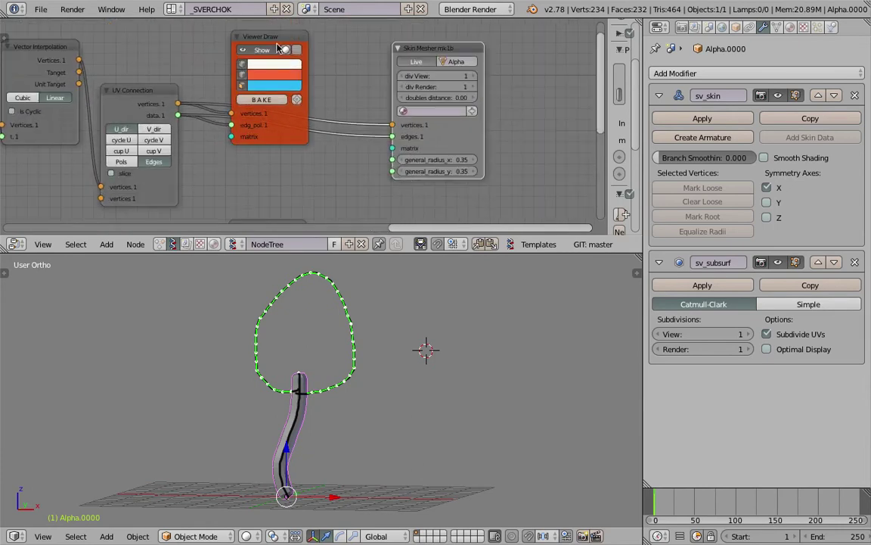
{"action": "left_click_drag", "start_coordinate": [254, 37], "coordinate": [302, 3]}
{"action": "left_click_drag", "start_coordinate": [397, 48], "coordinate": [478, 54]}
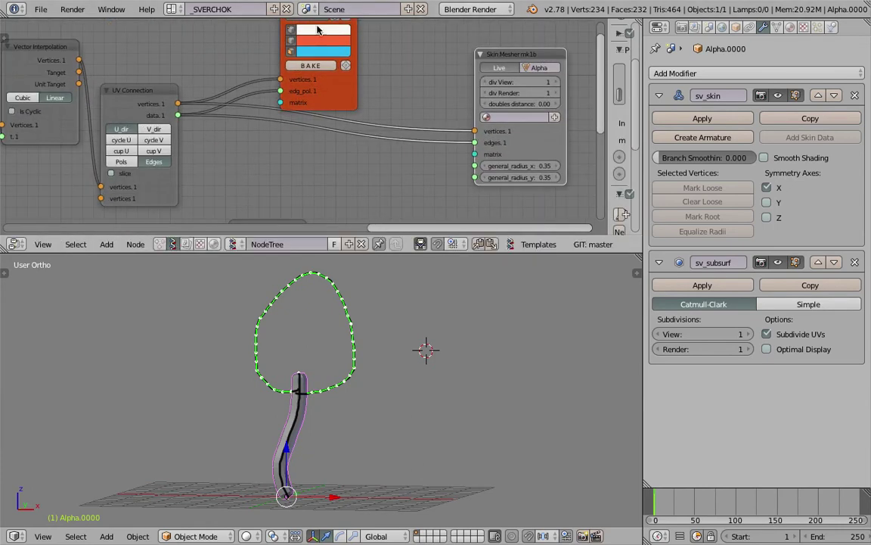
Set the Skin Mesher's general radius x and y to 0.36 and save the file.
{"action": "scroll", "coordinate": [552, 163], "scroll_direction": "up", "scroll_amount": 1}
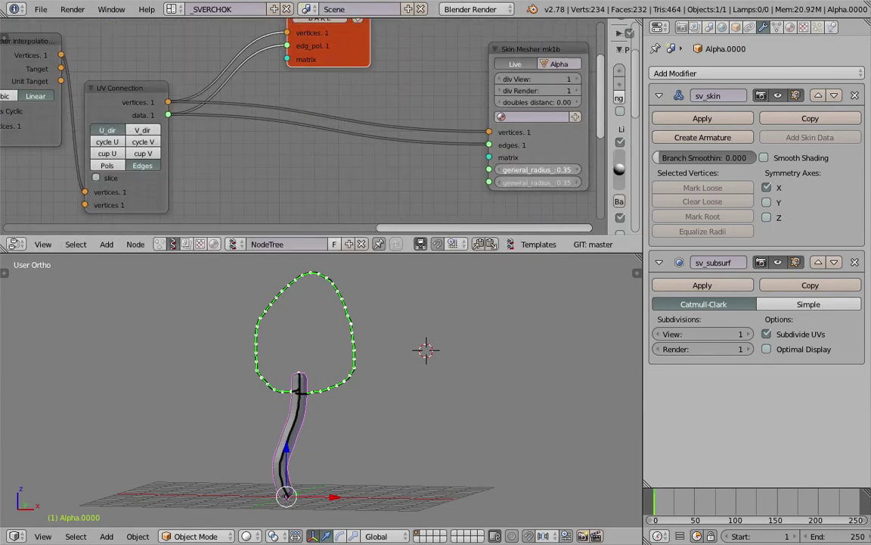
{"action": "middle_click_drag", "start_coordinate": [368, 175], "coordinate": [378, 159]}
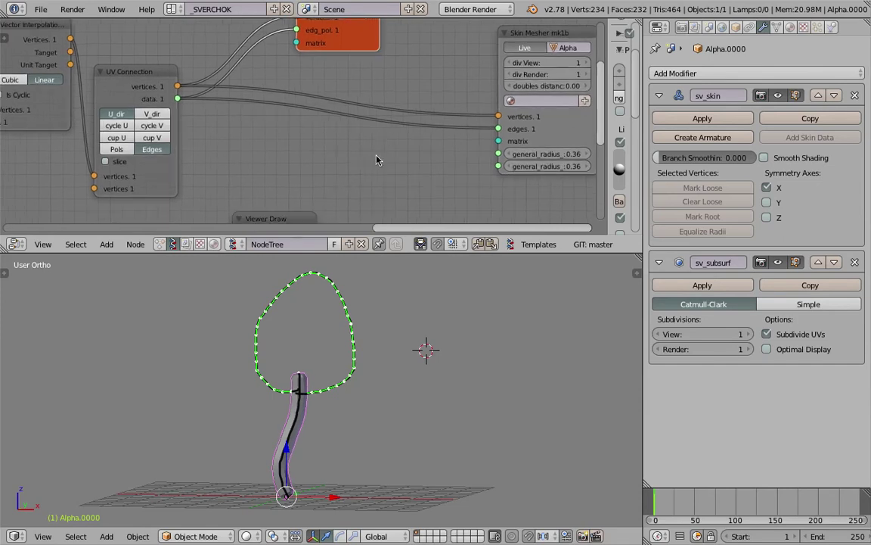
{"action": "scroll", "coordinate": [333, 153], "scroll_direction": "down", "scroll_amount": 2}
{"action": "key", "text": "ctrl+s"}
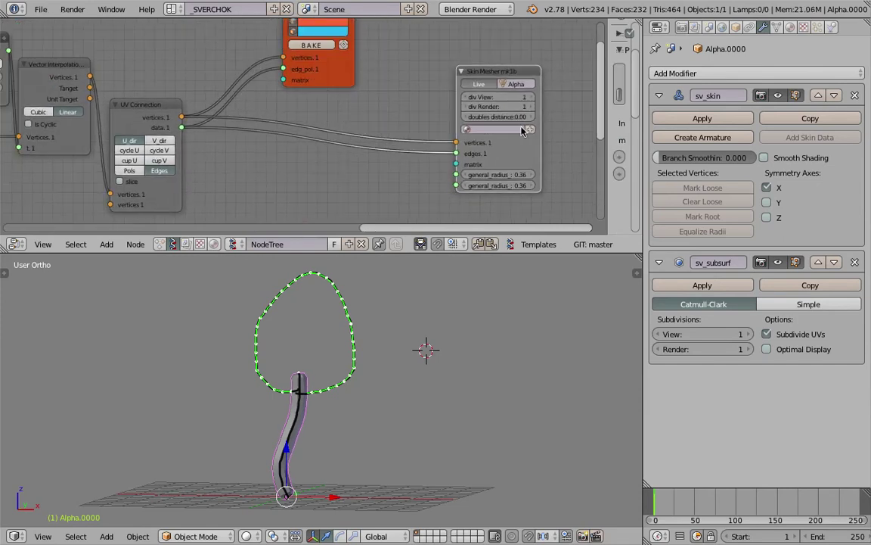
{"action": "left_click", "coordinate": [426, 151]}
{"action": "key", "text": "shift+a"}
{"action": "left_click", "coordinate": [370, 149]}
{"action": "type", "text": "list ra"}
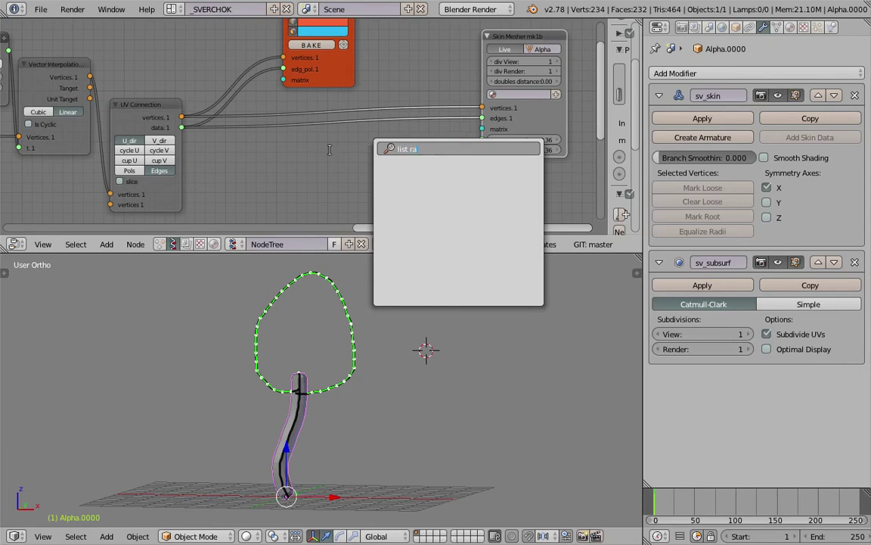
{"action": "key", "text": "Escape"}
Save the file and add a new material to the trunk object.
{"action": "middle_click_drag", "start_coordinate": [333, 159], "coordinate": [319, 113]}
{"action": "middle_click_drag", "start_coordinate": [325, 382], "coordinate": [335, 382]}
{"action": "key", "text": "ctrl+s"}
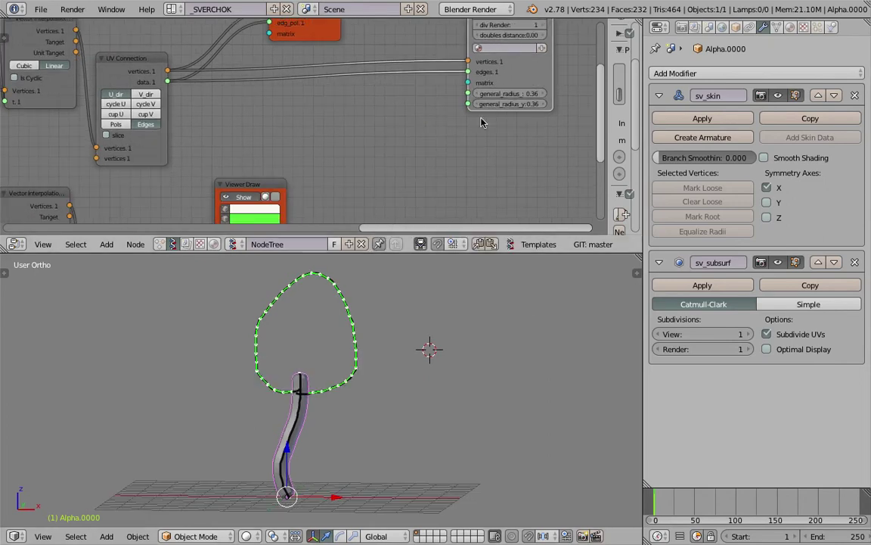
{"action": "left_click", "coordinate": [340, 372]}
{"action": "middle_click_drag", "start_coordinate": [509, 110], "coordinate": [479, 126]}
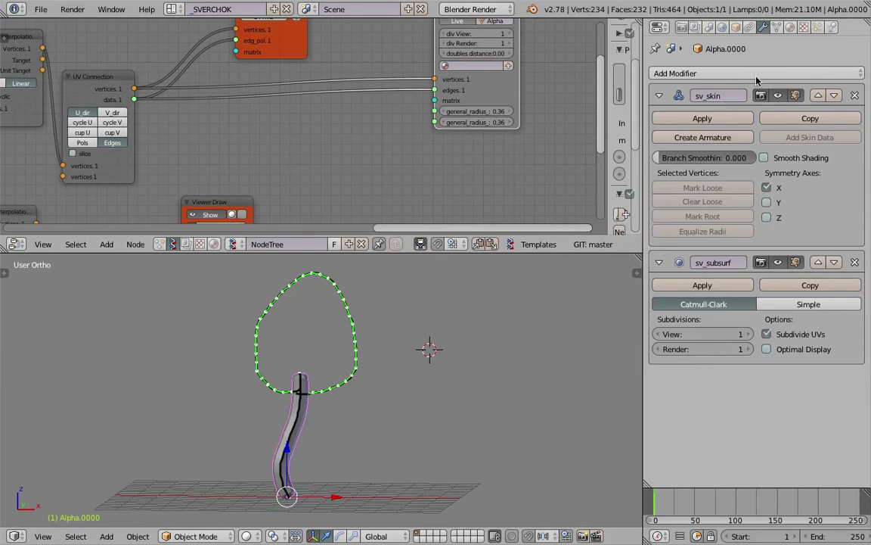
{"action": "left_click", "coordinate": [790, 28]}
{"action": "left_click", "coordinate": [756, 117]}
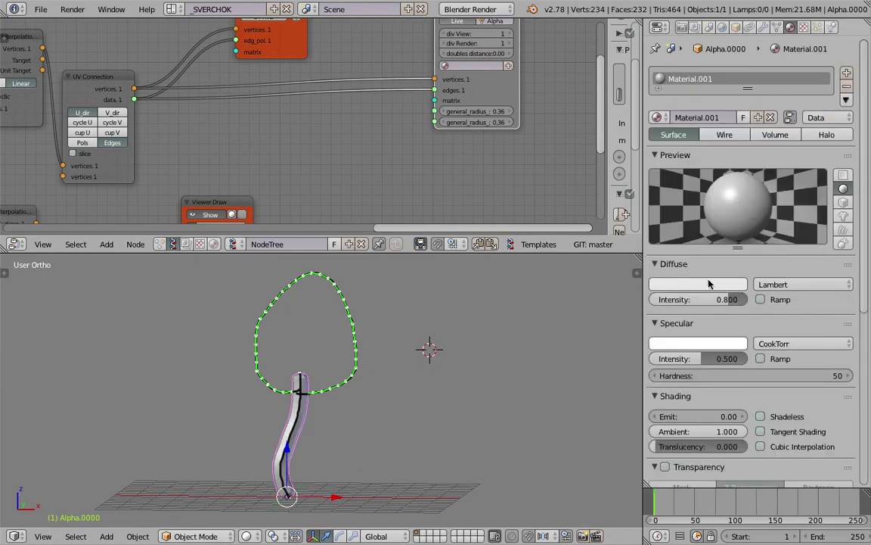
Make the new material's diffuse color golden yellow and assign Material.001 to the Skin Mesher node.
{"action": "left_click", "coordinate": [709, 283]}
{"action": "left_click", "coordinate": [653, 177]}
{"action": "left_click", "coordinate": [469, 65]}
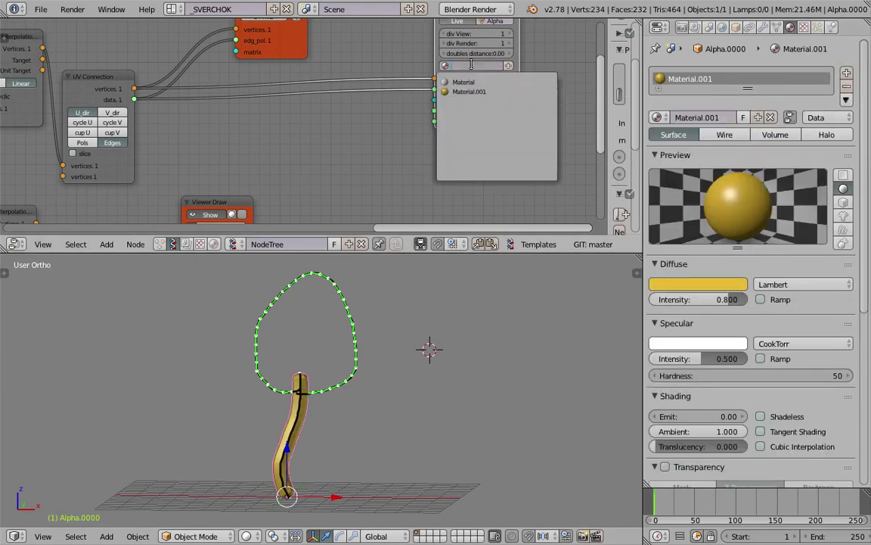
{"action": "left_click", "coordinate": [453, 80]}
Recolor the trunk material's diffuse to an orange-brown, check the trunk, and save the file.
{"action": "left_click", "coordinate": [681, 291]}
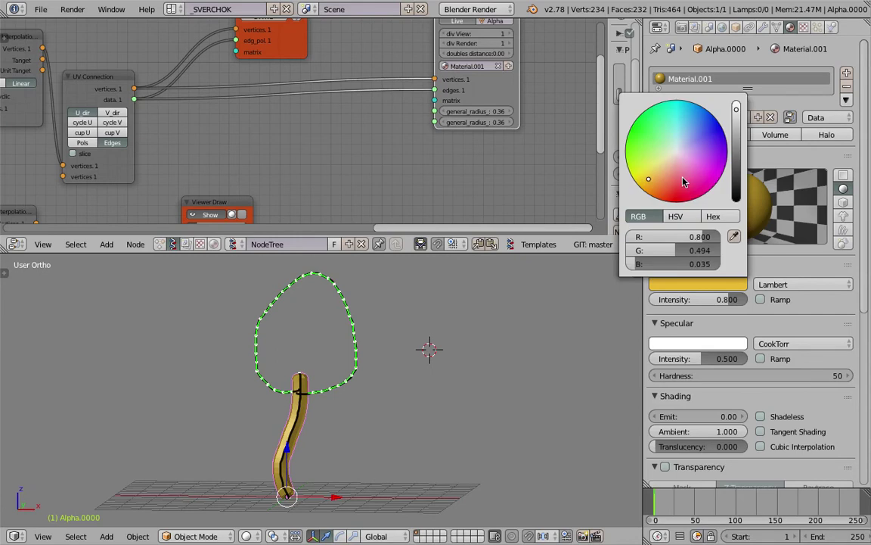
{"action": "left_click", "coordinate": [666, 179]}
{"action": "middle_click_drag", "start_coordinate": [311, 500], "coordinate": [313, 495]}
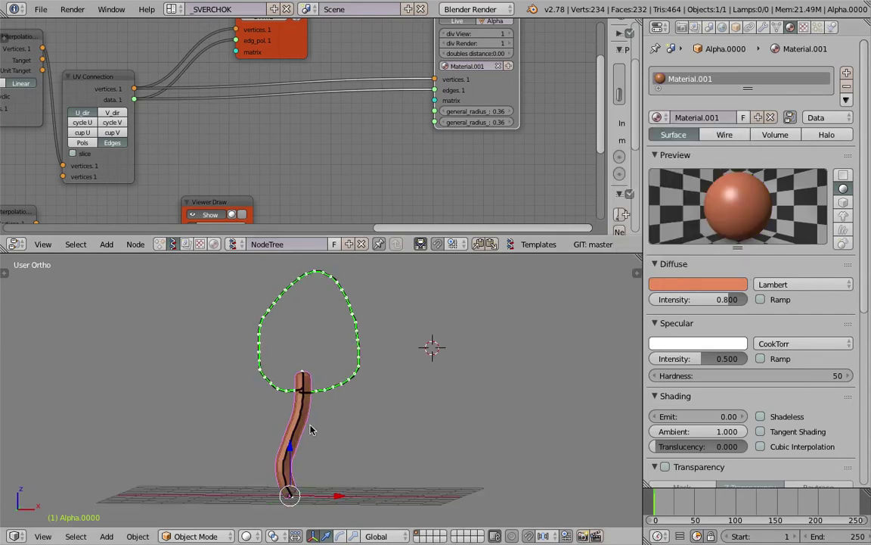
{"action": "middle_click_drag", "start_coordinate": [291, 490], "coordinate": [288, 495]}
{"action": "middle_click_drag", "start_coordinate": [305, 379], "coordinate": [277, 426]}
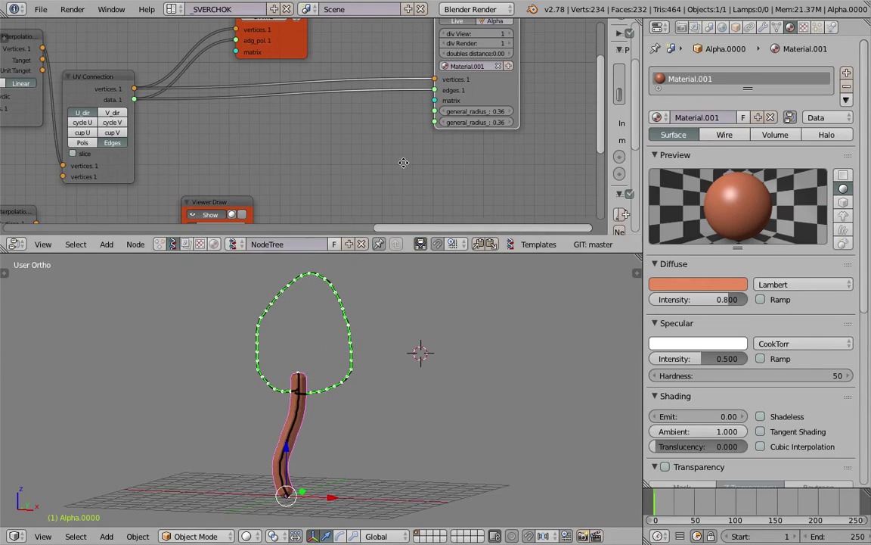
{"action": "middle_click_drag", "start_coordinate": [402, 164], "coordinate": [393, 98]}
{"action": "middle_click_drag", "start_coordinate": [401, 145], "coordinate": [430, 110]}
{"action": "key", "text": "ctrl+s"}
Hide the crown's Viewer Draw preview, move that node well away from its UV Connection, and save the file.
{"action": "left_click", "coordinate": [327, 111]}
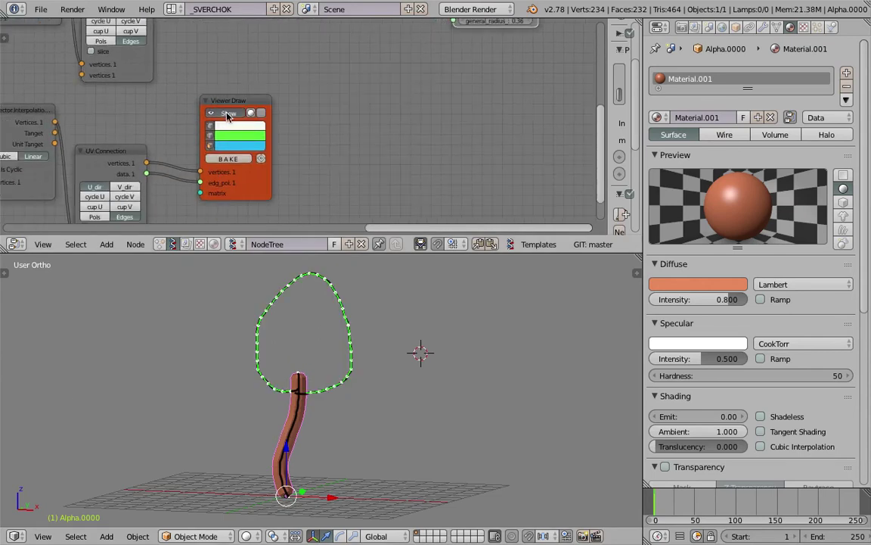
{"action": "left_click", "coordinate": [223, 112]}
{"action": "left_click_drag", "start_coordinate": [232, 104], "coordinate": [284, 75]}
{"action": "middle_click_drag", "start_coordinate": [379, 116], "coordinate": [402, 97]}
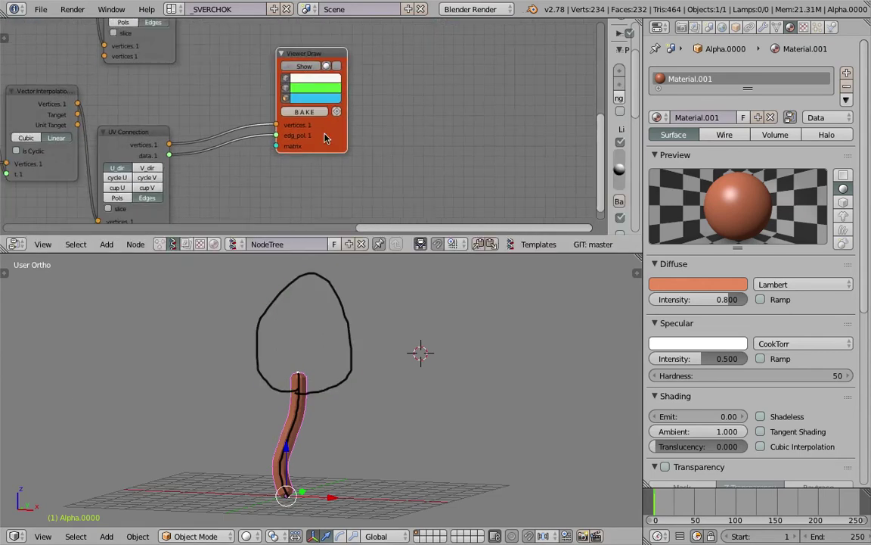
{"action": "left_click_drag", "start_coordinate": [324, 138], "coordinate": [548, 148]}
{"action": "key", "text": "ctrl+s"}
{"action": "left_click", "coordinate": [507, 153]}
{"action": "middle_click_drag", "start_coordinate": [439, 147], "coordinate": [423, 199]}
{"action": "middle_click_drag", "start_coordinate": [389, 355], "coordinate": [381, 400]}
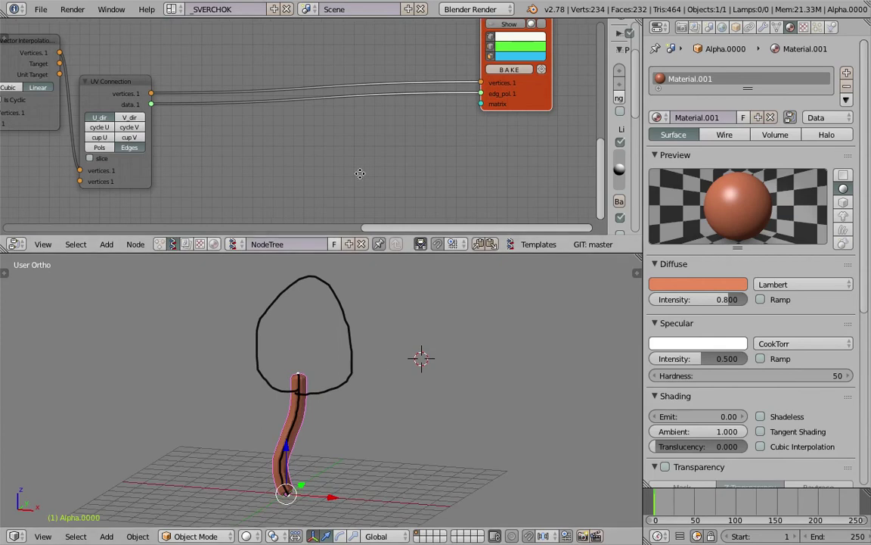
{"action": "middle_click_drag", "start_coordinate": [329, 79], "coordinate": [335, 111]}
{"action": "key", "text": "ctrl+s"}
Try a Random Vector MK2 node between the crown's UV Connection and Viewer Draw, and delete it.
{"action": "left_click", "coordinate": [308, 90]}
{"action": "key", "text": "space"}
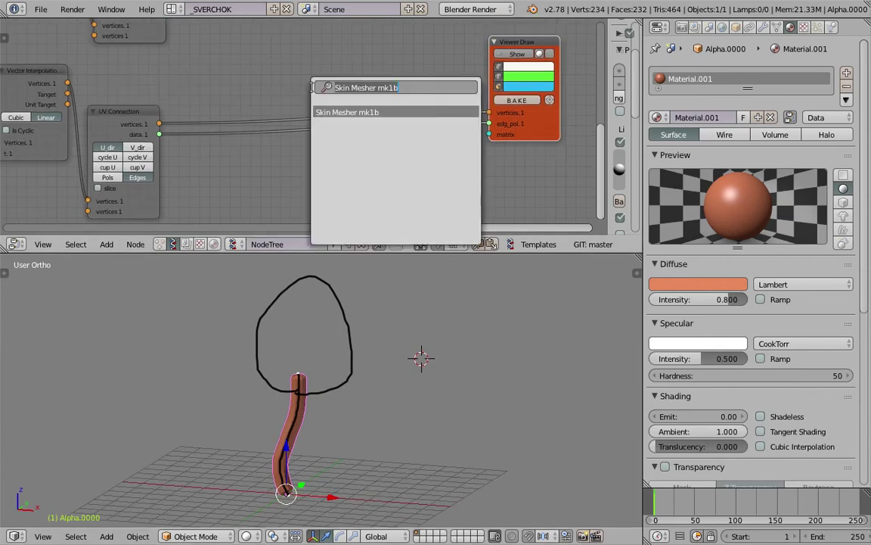
{"action": "type", "text": "random"}
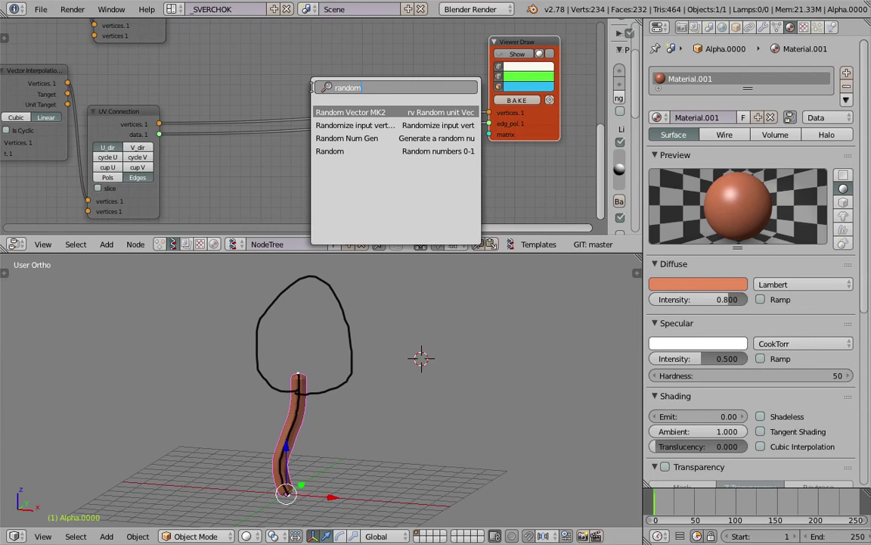
{"action": "key", "text": "Return"}
{"action": "left_click", "coordinate": [325, 83]}
{"action": "left_click_drag", "start_coordinate": [328, 92], "coordinate": [317, 60]}
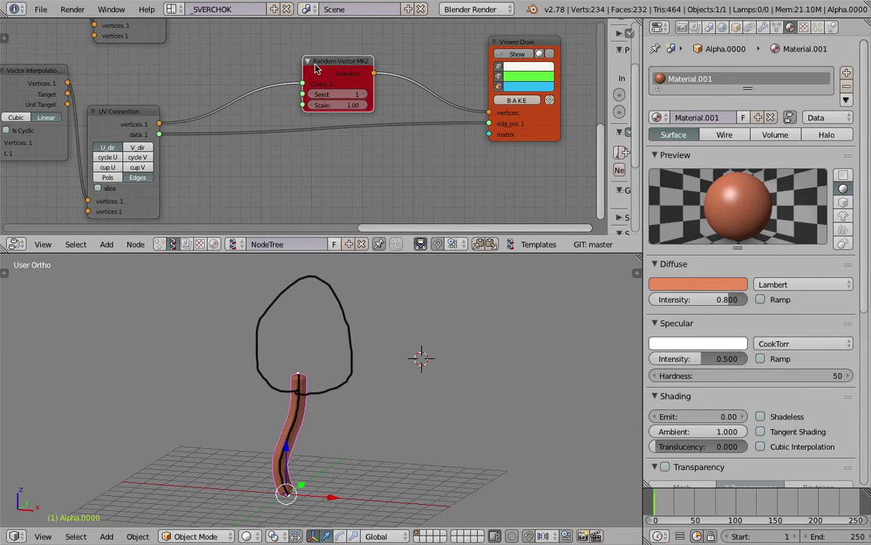
{"action": "key", "text": "x"}
Add a Randomize input vertices node between the crown UV Connection's vertices and Viewer Draw, and show the crown preview.
{"action": "key", "text": "shift+a"}
{"action": "left_click", "coordinate": [313, 67]}
{"action": "type", "text": "randomi"}
{"action": "key", "text": "Return"}
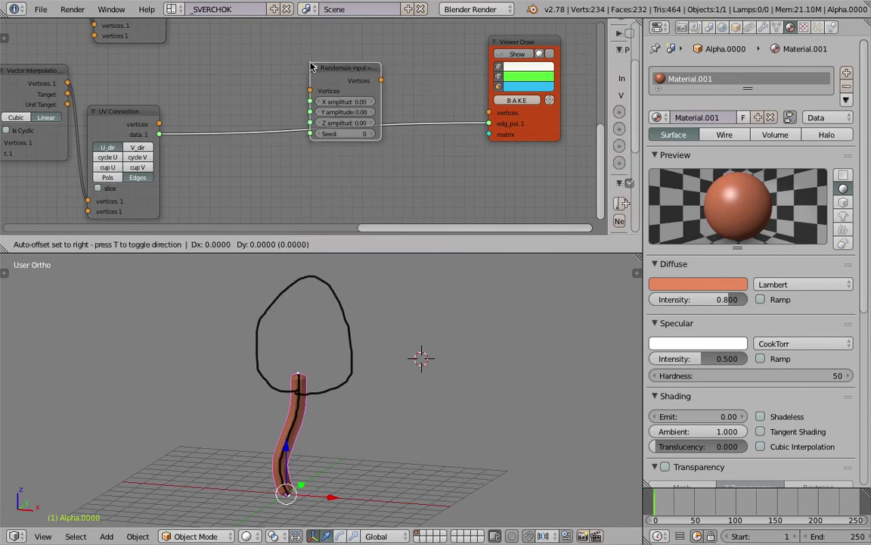
{"action": "left_click", "coordinate": [282, 42]}
{"action": "left_click_drag", "start_coordinate": [159, 123], "coordinate": [280, 65]}
{"action": "left_click_drag", "start_coordinate": [351, 53], "coordinate": [490, 113]}
Set the crown Randomize node's Y amplitude to 3.18 and move the node closer to the UV Connection.
{"action": "left_click_drag", "start_coordinate": [292, 45], "coordinate": [277, 45]}
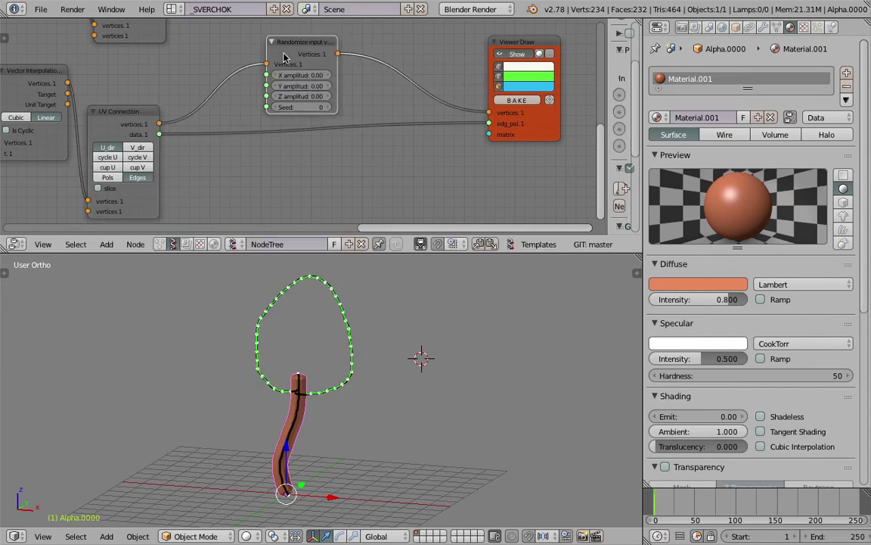
{"action": "left_click_drag", "start_coordinate": [300, 86], "coordinate": [333, 86]}
{"action": "left_click_drag", "start_coordinate": [297, 48], "coordinate": [252, 52]}
Insert a Convex Hull node before the crown's Viewer Draw and connect its polygons output to edg_pol.
{"action": "key", "text": "space"}
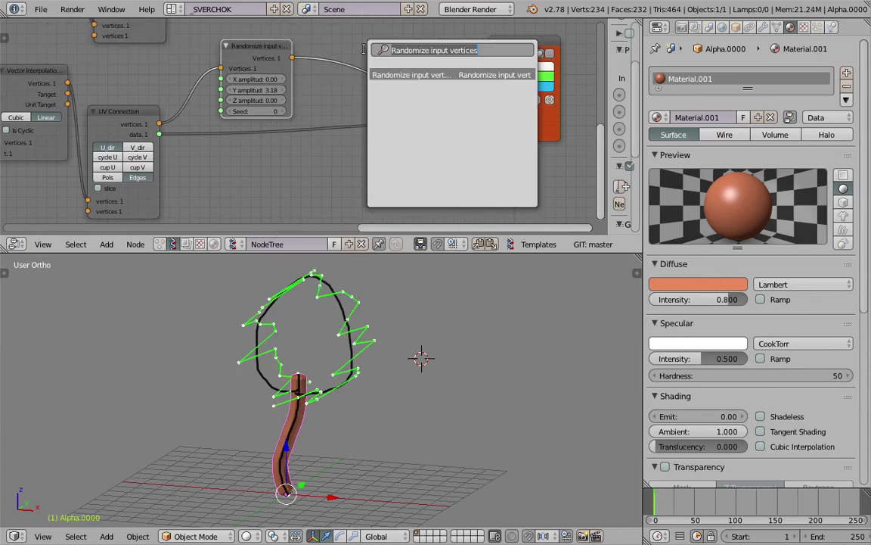
{"action": "type", "text": "conv"}
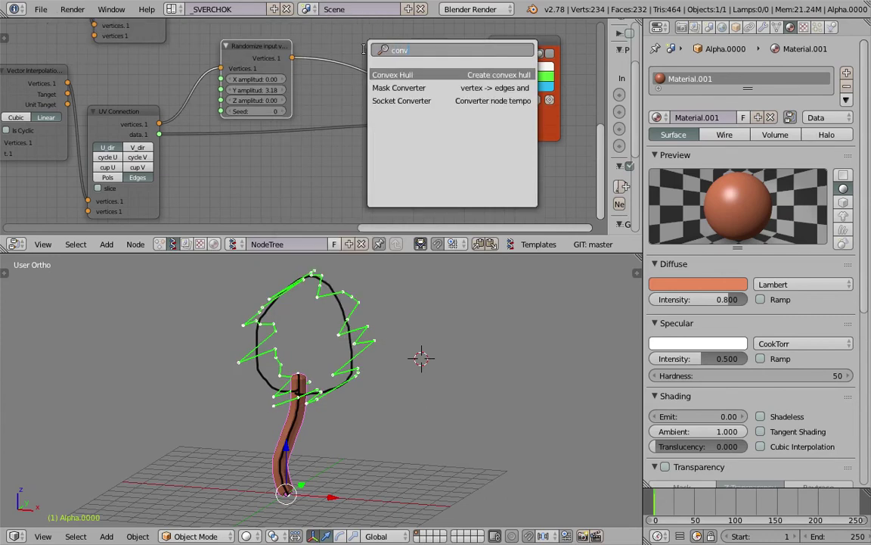
{"action": "key", "text": "Return"}
{"action": "left_click", "coordinate": [365, 54]}
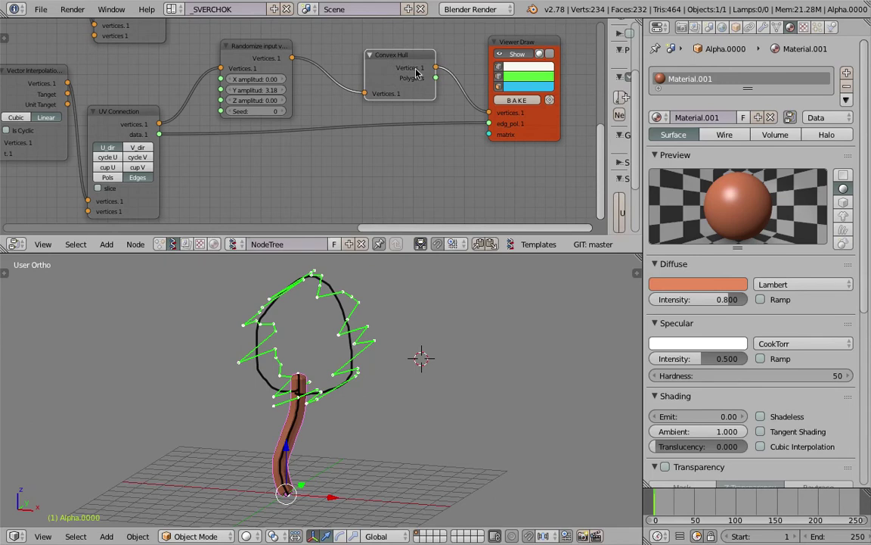
{"action": "mouse_move", "coordinate": [436, 78]}
{"action": "left_mouse_down"}
{"action": "mouse_move", "coordinate": [454, 114]}
{"action": "mouse_move", "coordinate": [489, 124]}
{"action": "left_mouse_up"}
{"action": "mouse_move", "coordinate": [452, 321]}
{"action": "middle_mouse_down"}
{"action": "mouse_move", "coordinate": [335, 345]}
{"action": "mouse_move", "coordinate": [333, 374]}
{"action": "middle_mouse_up"}
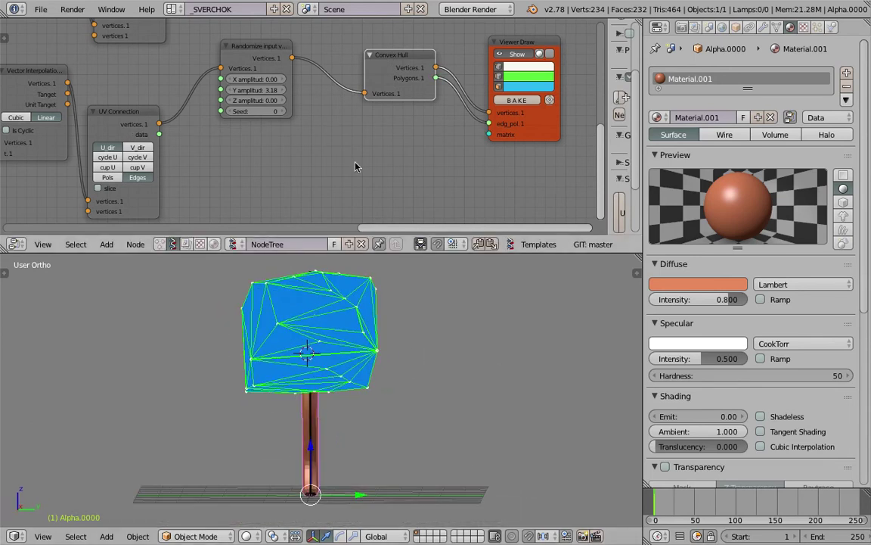
Set the crown Randomize node's X amplitude to 0.51, Z amplitude to 0.45 and seed to 25, saving the file.
{"action": "left_click_drag", "start_coordinate": [261, 100], "coordinate": [278, 112]}
{"action": "middle_click_drag", "start_coordinate": [288, 321], "coordinate": [403, 370]}
{"action": "key", "text": "ctrl+s"}
{"action": "left_click", "coordinate": [403, 369]}
{"action": "middle_click_drag", "start_coordinate": [180, 155], "coordinate": [350, 139]}
{"action": "scroll", "coordinate": [327, 125], "scroll_direction": "down", "scroll_amount": 3}
{"action": "middle_click_drag", "start_coordinate": [215, 128], "coordinate": [466, 149]}
{"action": "scroll", "coordinate": [230, 82], "scroll_direction": "up", "scroll_amount": 2}
{"action": "left_click_drag", "start_coordinate": [252, 84], "coordinate": [304, 84]}
{"action": "mouse_move", "coordinate": [382, 378]}
{"action": "middle_mouse_down"}
{"action": "mouse_move", "coordinate": [578, 354]}
{"action": "mouse_move", "coordinate": [490, 363]}
{"action": "mouse_move", "coordinate": [457, 354]}
{"action": "mouse_move", "coordinate": [406, 369]}
{"action": "mouse_move", "coordinate": [317, 356]}
{"action": "middle_mouse_up"}
Insert a Randomize input vertices node between the trunk's UV Connection and Skin Mesher, and raise its X, Y and Z amplitudes.
{"action": "scroll", "coordinate": [331, 139], "scroll_direction": "down", "scroll_amount": 3}
{"action": "mouse_move", "coordinate": [545, 155]}
{"action": "middle_mouse_down"}
{"action": "mouse_move", "coordinate": [379, 121]}
{"action": "mouse_move", "coordinate": [337, 156]}
{"action": "middle_mouse_up"}
{"action": "scroll", "coordinate": [337, 156], "scroll_direction": "up", "scroll_amount": 1}
{"action": "scroll", "coordinate": [337, 156], "scroll_direction": "up", "scroll_amount": 2}
{"action": "left_click_drag", "start_coordinate": [406, 123], "coordinate": [492, 126]}
{"action": "key", "text": "alt+space"}
{"action": "type", "text": "randoi"}
{"action": "key", "text": "BackSpace"}
{"action": "key", "text": "Down"}
{"action": "key", "text": "Return"}
{"action": "left_click", "coordinate": [269, 78]}
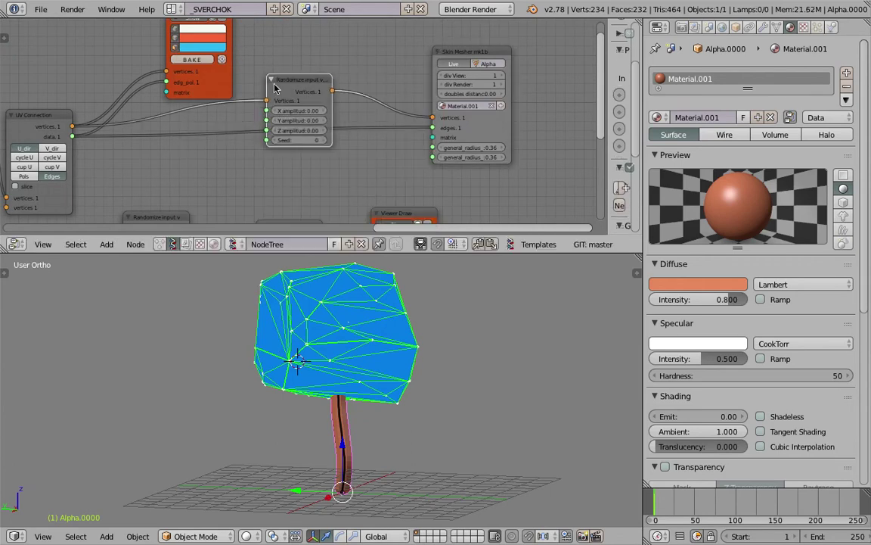
{"action": "left_click_drag", "start_coordinate": [289, 111], "coordinate": [323, 131]}
{"action": "middle_click_drag", "start_coordinate": [365, 420], "coordinate": [287, 409]}
Set the crown Randomize node's Y amplitude to 1.92 and check the crown's depth from the side.
{"action": "middle_click_drag", "start_coordinate": [262, 171], "coordinate": [495, 233]}
{"action": "middle_click_drag", "start_coordinate": [403, 110], "coordinate": [347, 148]}
{"action": "scroll", "coordinate": [348, 146], "scroll_direction": "up", "scroll_amount": 3}
{"action": "left_click_drag", "start_coordinate": [355, 88], "coordinate": [329, 88]}
{"action": "middle_click_drag", "start_coordinate": [409, 365], "coordinate": [350, 334]}
{"action": "mouse_move", "coordinate": [373, 88]}
{"action": "left_mouse_down"}
{"action": "mouse_move", "coordinate": [362, 89]}
{"action": "mouse_move", "coordinate": [373, 90]}
{"action": "left_mouse_up"}
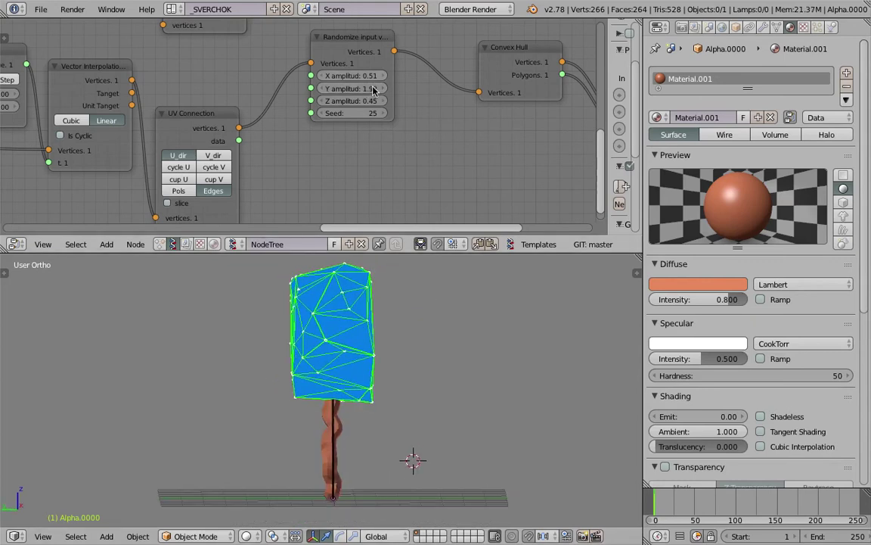
Try a duplicated Randomize node before the Convex Hull with amplitudes X 0.41, Y 0.35, Z 0.41 and seed 40.
{"action": "left_click", "coordinate": [346, 55]}
{"action": "key", "text": "shift+d"}
{"action": "left_click", "coordinate": [445, 75]}
{"action": "left_click_drag", "start_coordinate": [466, 87], "coordinate": [469, 112]}
{"action": "type", "text": "0.2"}
{"action": "key", "text": "Return"}
{"action": "left_click_drag", "start_coordinate": [469, 125], "coordinate": [495, 112]}
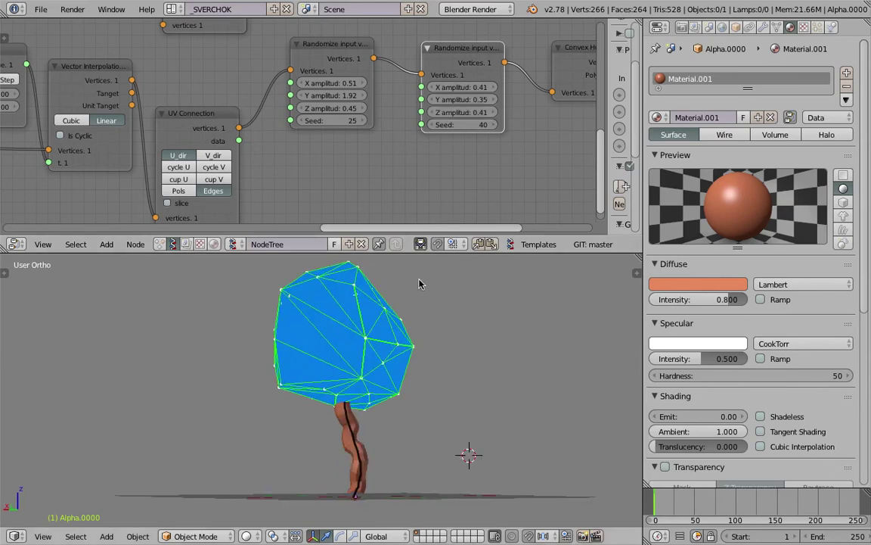
Reconnect the first crown Randomize node directly to the Convex Hull and delete the duplicate node.
{"action": "left_click_drag", "start_coordinate": [373, 58], "coordinate": [551, 93]}
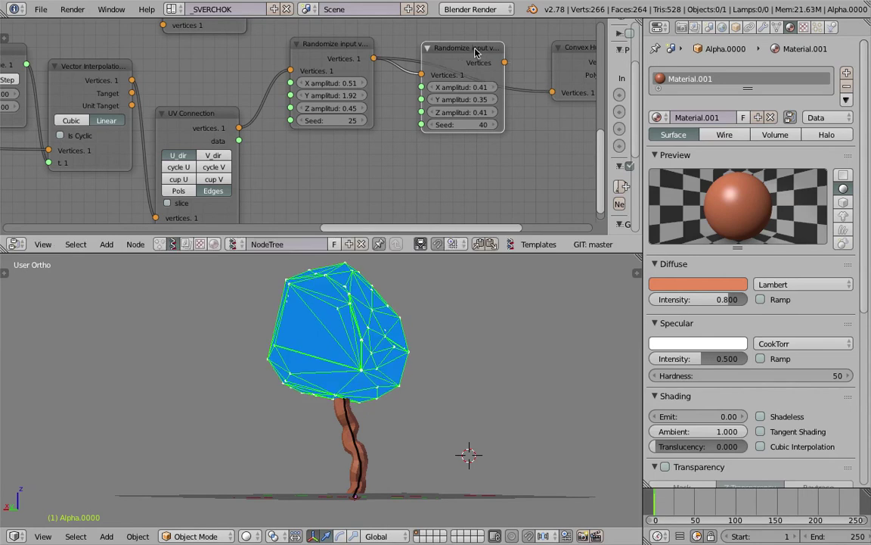
{"action": "key", "text": "x"}
{"action": "middle_click_drag", "start_coordinate": [413, 384], "coordinate": [314, 365]}
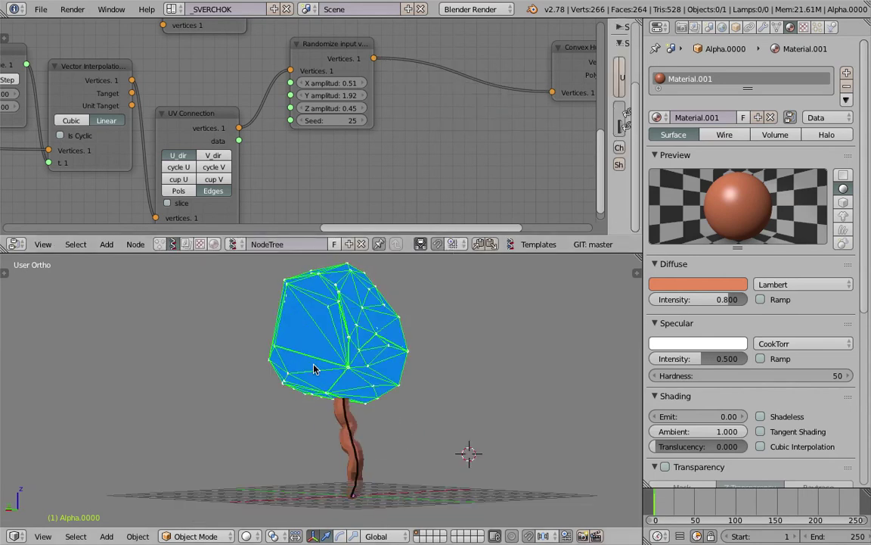
Raise the crown Randomize node's Y amplitude to 3.15 and move the node closer to the Convex Hull.
{"action": "left_click_drag", "start_coordinate": [332, 48], "coordinate": [406, 50]}
{"action": "left_click_drag", "start_coordinate": [404, 98], "coordinate": [435, 98]}
{"action": "middle_click_drag", "start_coordinate": [394, 354], "coordinate": [469, 376]}
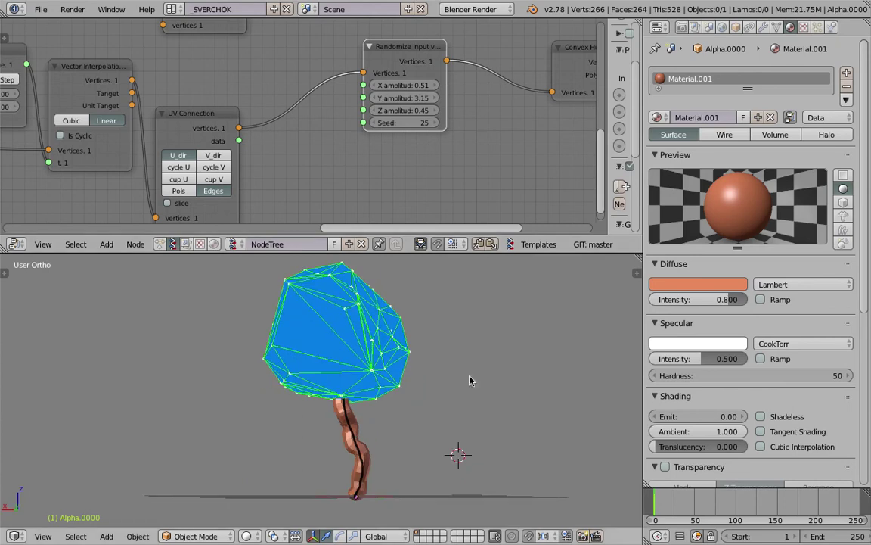
{"action": "left_click_drag", "start_coordinate": [411, 59], "coordinate": [455, 52]}
{"action": "scroll", "coordinate": [395, 144], "scroll_direction": "down", "scroll_amount": 2}
{"action": "middle_click_drag", "start_coordinate": [394, 143], "coordinate": [395, 102]}
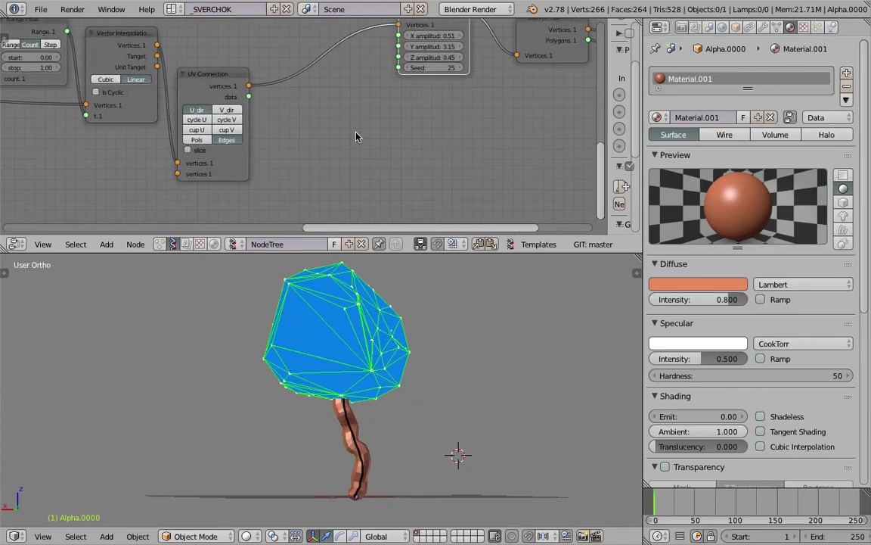
Add a Bounding box node below the crown's Randomize node and feed it the UV Connection's vertices.
{"action": "key", "text": "shift+a"}
{"action": "left_click", "coordinate": [350, 129]}
{"action": "type", "text": "bound"}
{"action": "key", "text": "Return"}
{"action": "left_click", "coordinate": [310, 105]}
{"action": "left_click_drag", "start_coordinate": [252, 88], "coordinate": [329, 172]}
Turn off the display of the crown's Viewer Draw node and view the bare crown stroke from the front.
{"action": "scroll", "coordinate": [446, 327], "scroll_direction": "down", "scroll_amount": 2}
{"action": "middle_click_drag", "start_coordinate": [446, 326], "coordinate": [473, 340]}
{"action": "scroll", "coordinate": [507, 91], "scroll_direction": "down", "scroll_amount": 2}
{"action": "middle_click_drag", "start_coordinate": [524, 96], "coordinate": [403, 118]}
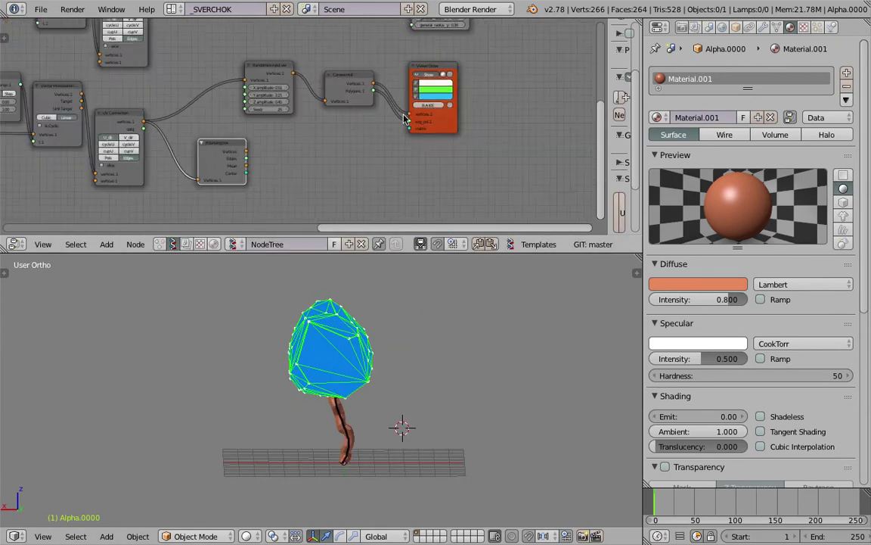
{"action": "left_click", "coordinate": [424, 78]}
{"action": "scroll", "coordinate": [378, 369], "scroll_direction": "up", "scroll_amount": 3}
{"action": "middle_click_drag", "start_coordinate": [332, 365], "coordinate": [334, 389]}
{"action": "mouse_move", "coordinate": [363, 361]}
{"action": "middle_mouse_down", "text": "shift"}
{"action": "mouse_move", "coordinate": [348, 377]}
{"action": "mouse_move", "coordinate": [346, 401]}
{"action": "mouse_move", "coordinate": [294, 419]}
{"action": "middle_mouse_up", "text": "shift"}
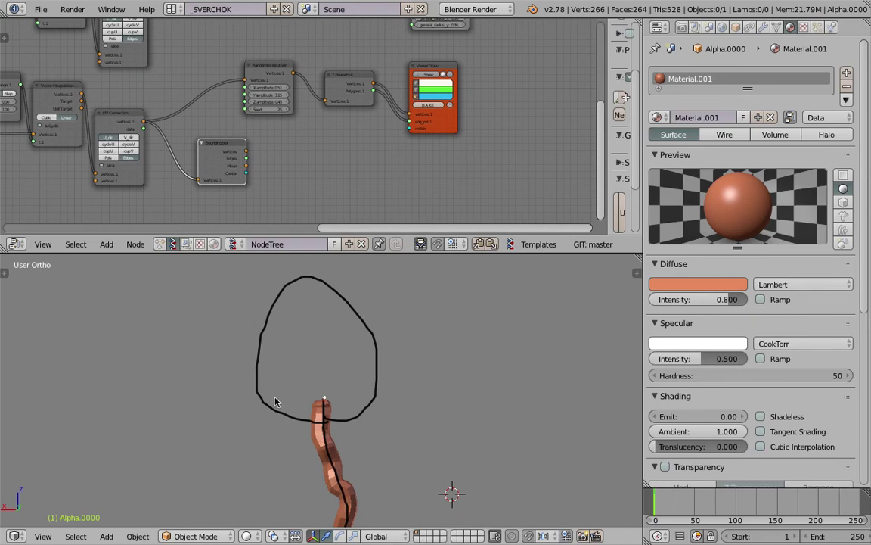
{"action": "middle_click_drag", "start_coordinate": [362, 428], "coordinate": [281, 390]}
{"action": "middle_click_drag", "start_coordinate": [346, 437], "coordinate": [414, 431]}
Add a Viewer Draw node and connect the Bounding box's vertices and edges to it.
{"action": "scroll", "coordinate": [300, 167], "scroll_direction": "up", "scroll_amount": 3}
{"action": "middle_click_drag", "start_coordinate": [299, 168], "coordinate": [310, 145]}
{"action": "key", "text": "shift+a"}
{"action": "left_click", "coordinate": [310, 135]}
{"action": "type", "text": "view"}
{"action": "key", "text": "Return"}
{"action": "left_click", "coordinate": [299, 106]}
{"action": "left_click_drag", "start_coordinate": [244, 134], "coordinate": [298, 173]}
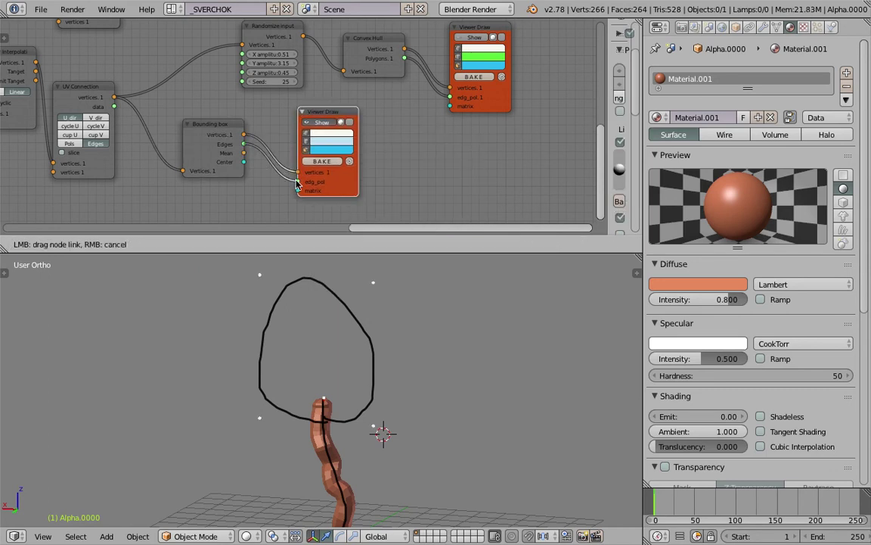
{"action": "left_click_drag", "start_coordinate": [297, 184], "coordinate": [298, 182]}
Examine the bounding box around the crown stroke, especially the width between its two upper corners.
{"action": "middle_click_drag", "start_coordinate": [294, 413], "coordinate": [313, 367]}
{"action": "middle_click_drag", "start_coordinate": [360, 385], "coordinate": [296, 308]}
{"action": "scroll", "coordinate": [334, 173], "scroll_direction": "up", "scroll_amount": 1}
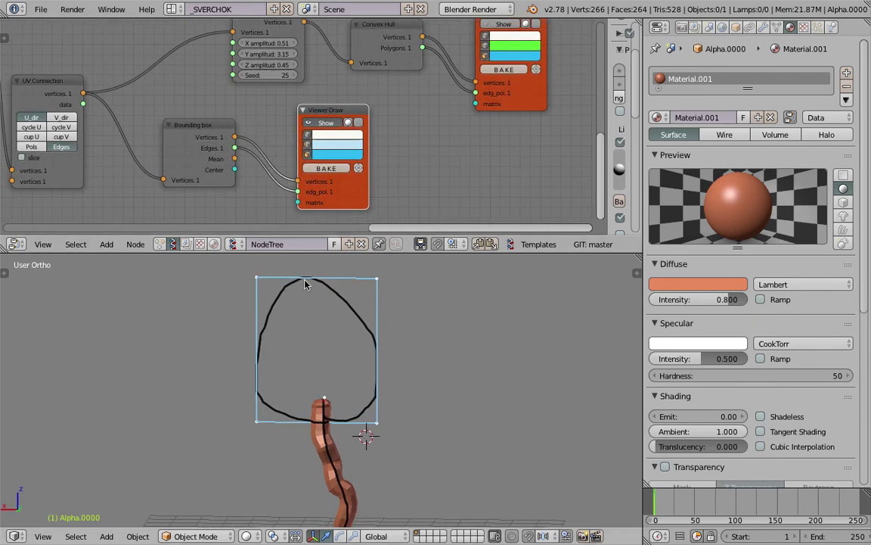
{"action": "left_click", "coordinate": [377, 276]}
{"action": "left_click", "coordinate": [256, 274]}
{"action": "left_click", "coordinate": [396, 277]}
{"action": "left_click", "coordinate": [230, 271]}
{"action": "middle_click_drag", "start_coordinate": [342, 295], "coordinate": [310, 325]}
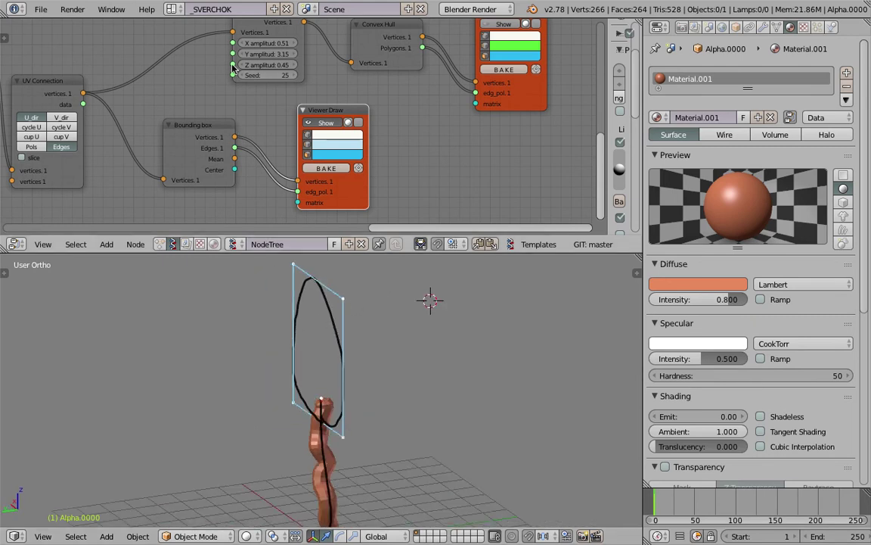
Insert a List Item node between the Bounding box's vertices output and its Viewer Draw node.
{"action": "left_click_drag", "start_coordinate": [266, 54], "coordinate": [306, 99]}
{"action": "left_click_drag", "start_coordinate": [368, 111], "coordinate": [425, 110]}
{"action": "middle_click_drag", "start_coordinate": [307, 167], "coordinate": [307, 144]}
{"action": "key", "text": "alt+space"}
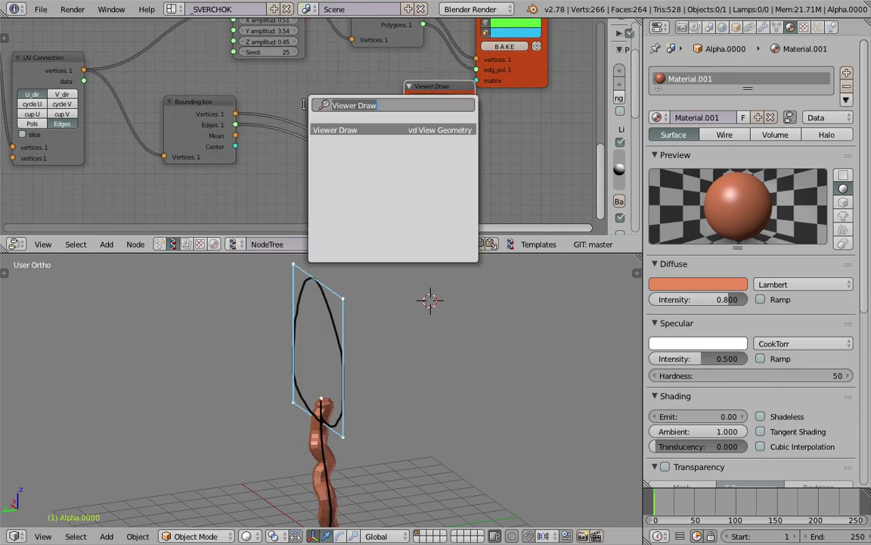
{"action": "type", "text": "list i"}
{"action": "key", "text": "Return"}
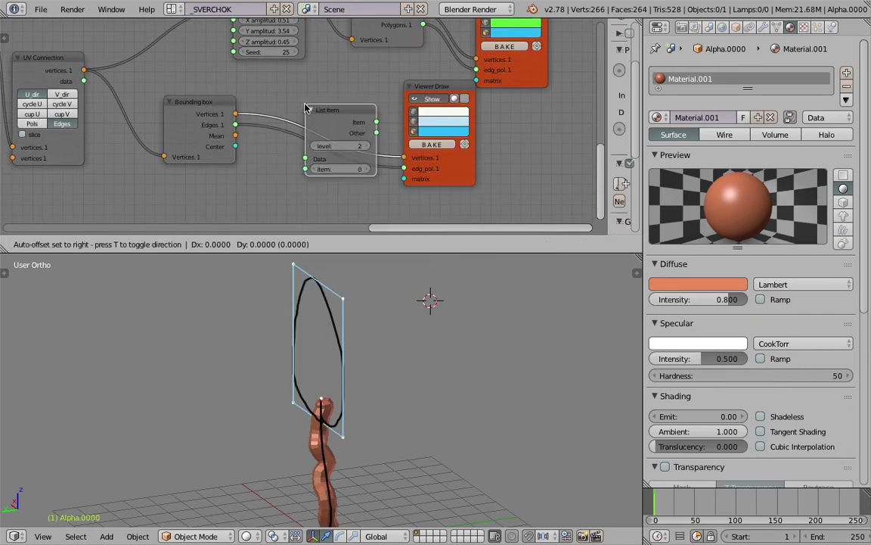
{"action": "left_click", "coordinate": [306, 109]}
{"action": "left_click_drag", "start_coordinate": [195, 114], "coordinate": [157, 128]}
{"action": "left_click", "coordinate": [320, 113]}
Duplicate the List Item node below the original and delete the bounding box's Viewer Draw node.
{"action": "middle_click_drag", "start_coordinate": [318, 115], "coordinate": [319, 91]}
{"action": "key", "text": "shift+d"}
{"action": "left_click", "coordinate": [308, 204]}
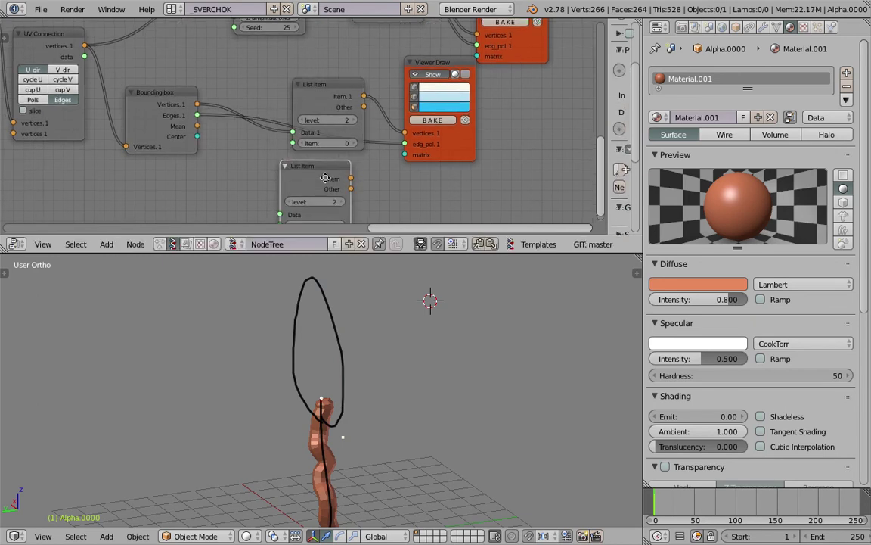
{"action": "middle_click_drag", "start_coordinate": [322, 177], "coordinate": [308, 155]}
{"action": "left_click_drag", "start_coordinate": [444, 119], "coordinate": [540, 147]}
{"action": "key", "text": "ctrl+s"}
{"action": "left_click", "coordinate": [444, 124]}
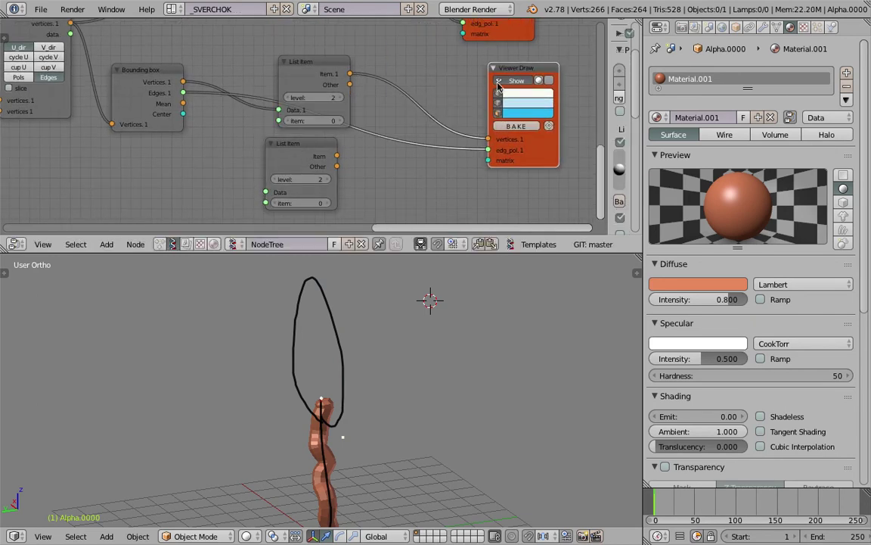
{"action": "key", "text": "x"}
Add a Distance node after the two List Item nodes.
{"action": "key", "text": "alt+space"}
{"action": "type", "text": "dist"}
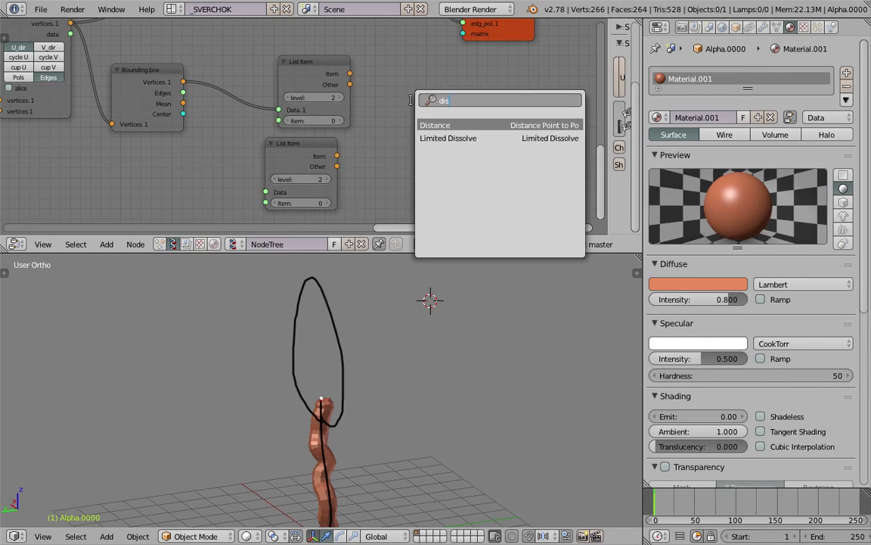
{"action": "key", "text": "Return"}
{"action": "left_click", "coordinate": [412, 100]}
{"action": "key", "text": "ctrl+s"}
{"action": "left_click", "coordinate": [414, 102]}
Feed the Bounding box's vertices into the second List Item and both items into the Distance node's vertices1 and vertices2.
{"action": "left_click_drag", "start_coordinate": [305, 71], "coordinate": [289, 63]}
{"action": "left_click_drag", "start_coordinate": [184, 82], "coordinate": [266, 193]}
{"action": "left_click_drag", "start_coordinate": [334, 68], "coordinate": [412, 144]}
{"action": "left_click_drag", "start_coordinate": [337, 156], "coordinate": [412, 165]}
{"action": "left_click_drag", "start_coordinate": [455, 116], "coordinate": [421, 114]}
Add a Math MK2 node after the Distance node, using Multiply with y set to 0.50.
{"action": "middle_click_drag", "start_coordinate": [503, 122], "coordinate": [460, 157]}
{"action": "scroll", "coordinate": [461, 158], "scroll_direction": "down", "scroll_amount": 2}
{"action": "key", "text": "shift+a"}
{"action": "left_click", "coordinate": [454, 145]}
{"action": "type", "text": "m"}
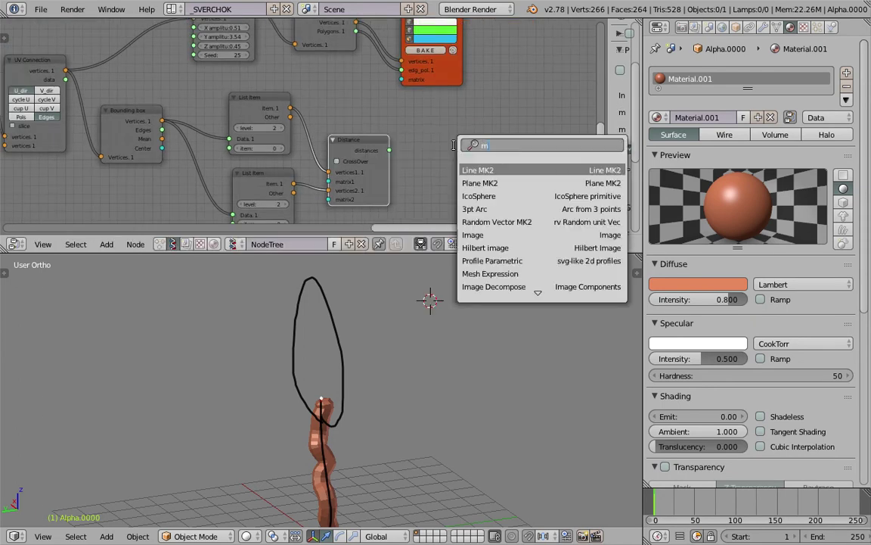
{"action": "type", "text": "ath"}
{"action": "key", "text": "Down"}
{"action": "key", "text": "Down"}
{"action": "key", "text": "Return"}
{"action": "left_click", "coordinate": [443, 131]}
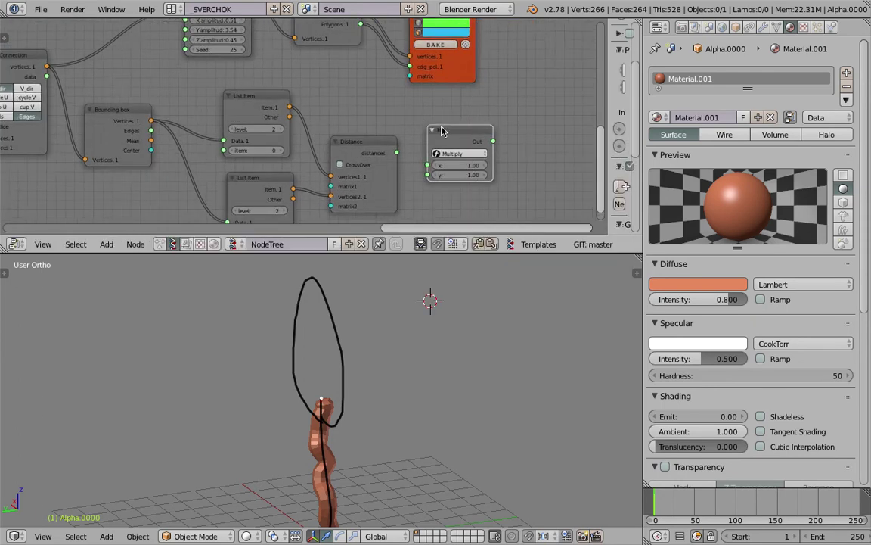
{"action": "scroll", "coordinate": [442, 131], "scroll_direction": "up", "scroll_amount": 1}
{"action": "left_click", "coordinate": [479, 176]}
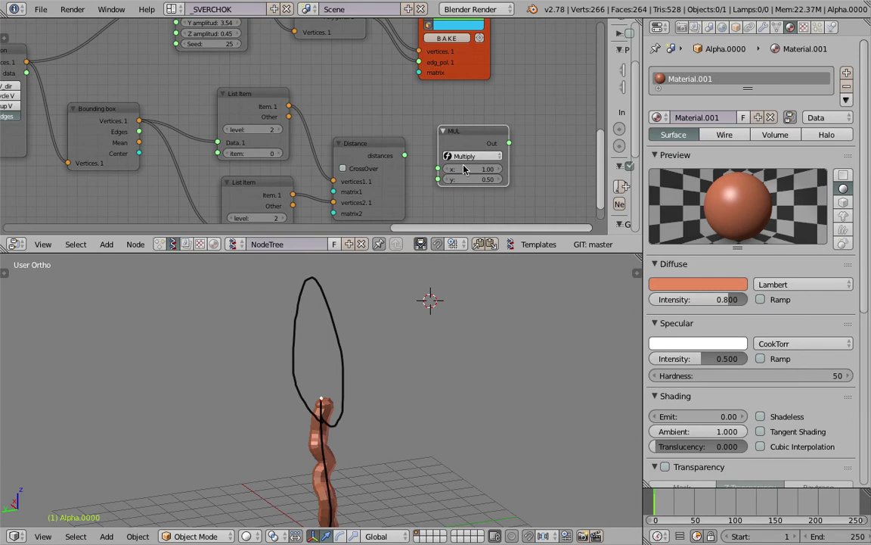
Connect the distances output to the Multiply node's x and its result to the crown Randomize node's Y amplitude.
{"action": "left_click_drag", "start_coordinate": [404, 155], "coordinate": [438, 169]}
{"action": "middle_click_drag", "start_coordinate": [414, 93], "coordinate": [413, 146]}
{"action": "scroll", "coordinate": [413, 146], "scroll_direction": "down", "scroll_amount": 1}
{"action": "left_click_drag", "start_coordinate": [492, 195], "coordinate": [184, 83]}
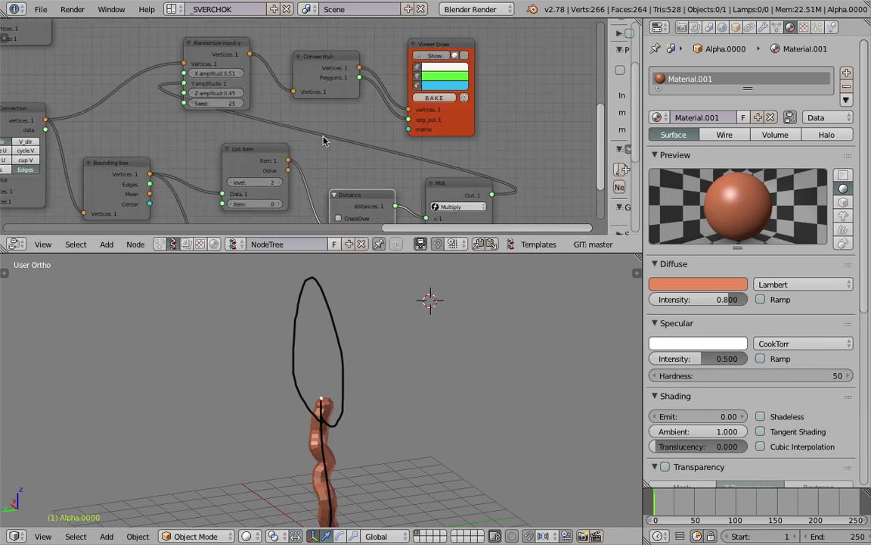
Set the second List Item's item to 3 and try lowering its level to 0.
{"action": "middle_click_drag", "start_coordinate": [324, 140], "coordinate": [329, 99]}
{"action": "mouse_move", "coordinate": [258, 169]}
{"action": "middle_mouse_down"}
{"action": "mouse_move", "coordinate": [262, 129]}
{"action": "mouse_move", "coordinate": [263, 161]}
{"action": "middle_mouse_up"}
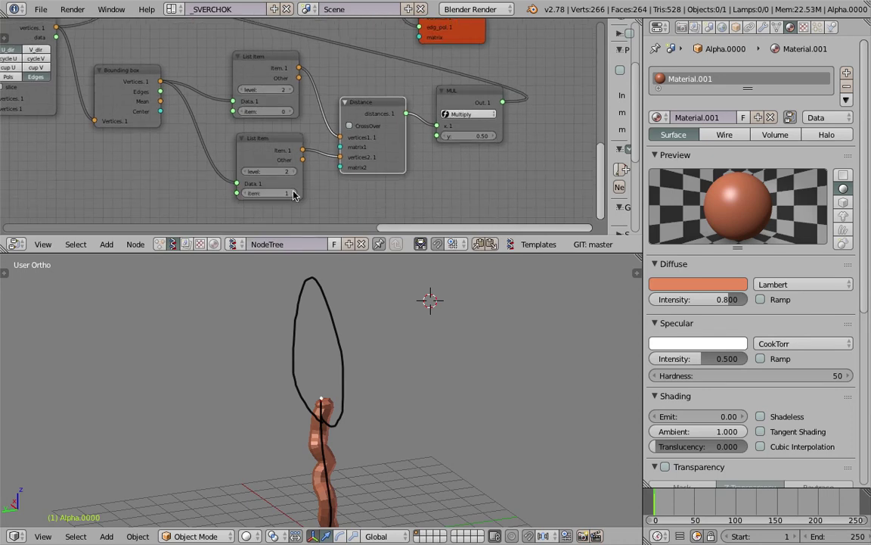
{"action": "left_click", "coordinate": [249, 165]}
{"action": "left_click", "coordinate": [245, 171]}
{"action": "left_click", "coordinate": [245, 171]}
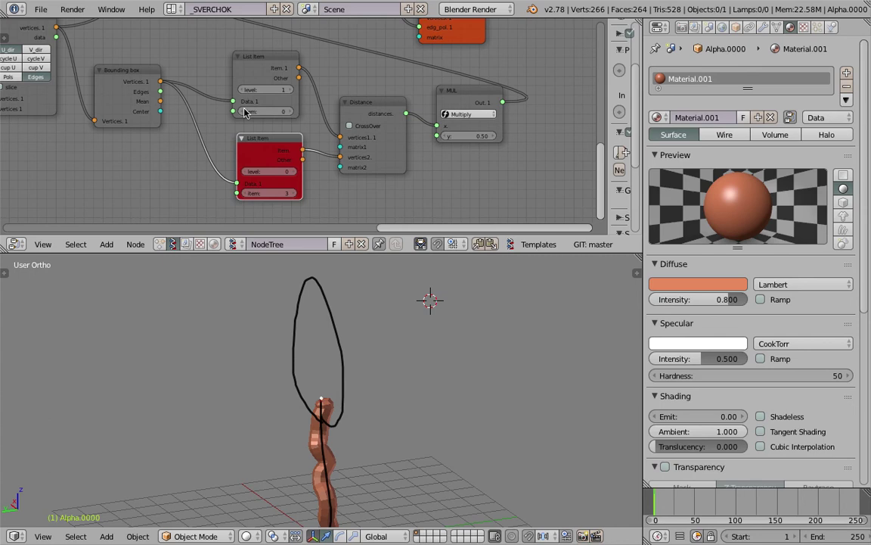
Return both List Item nodes to level 2 and move the second one further from the Distance node.
{"action": "left_click", "coordinate": [242, 90]}
{"action": "middle_click_drag", "start_coordinate": [354, 101], "coordinate": [332, 136]}
{"action": "scroll", "coordinate": [333, 136], "scroll_direction": "down", "scroll_amount": 2}
{"action": "left_click", "coordinate": [275, 122]}
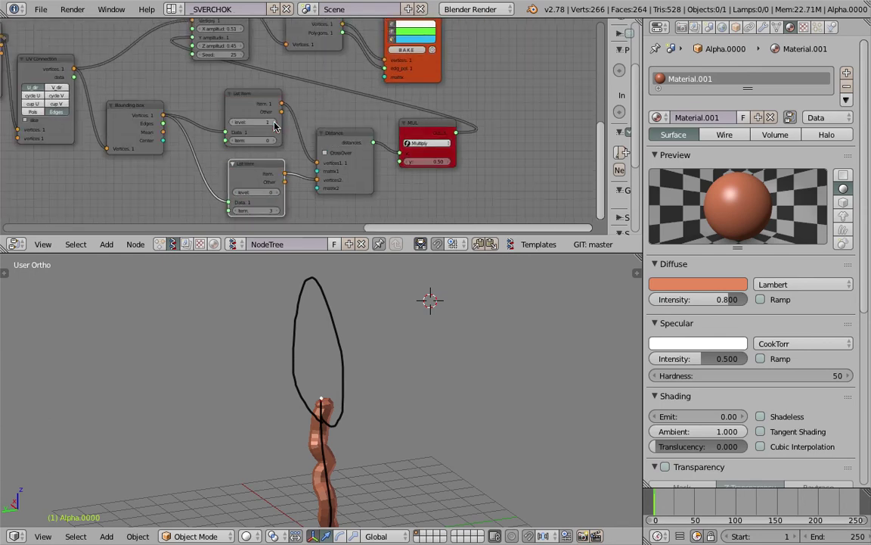
{"action": "left_click", "coordinate": [277, 191]}
{"action": "left_click_drag", "start_coordinate": [256, 173], "coordinate": [218, 165]}
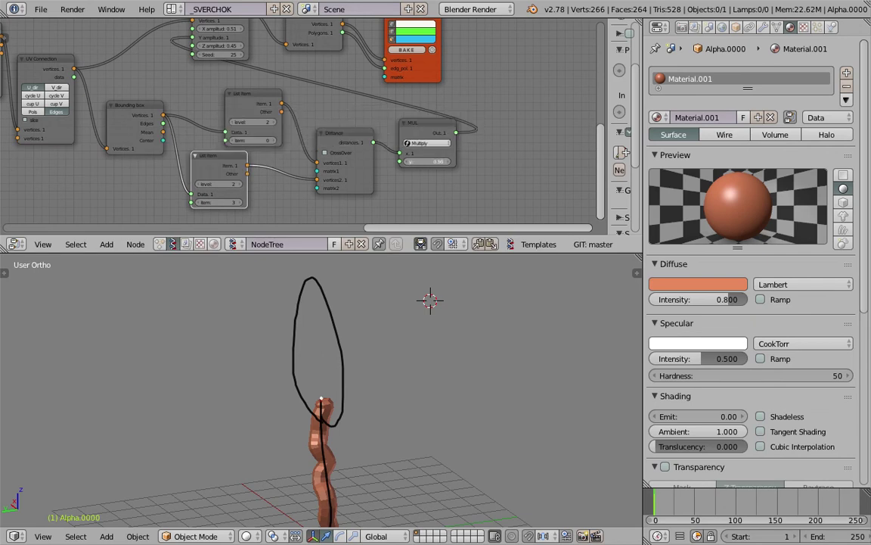
Show the crown hull again, try a Multiply y value of 1.01 and set it back to 0.5.
{"action": "middle_click_drag", "start_coordinate": [464, 107], "coordinate": [442, 157]}
{"action": "left_click", "coordinate": [382, 65]}
{"action": "left_click", "coordinate": [382, 65]}
{"action": "left_click", "coordinate": [382, 65]}
{"action": "middle_click_drag", "start_coordinate": [384, 337], "coordinate": [341, 324]}
{"action": "middle_click_drag", "start_coordinate": [357, 184], "coordinate": [352, 118]}
{"action": "left_click_drag", "start_coordinate": [406, 149], "coordinate": [406, 153]}
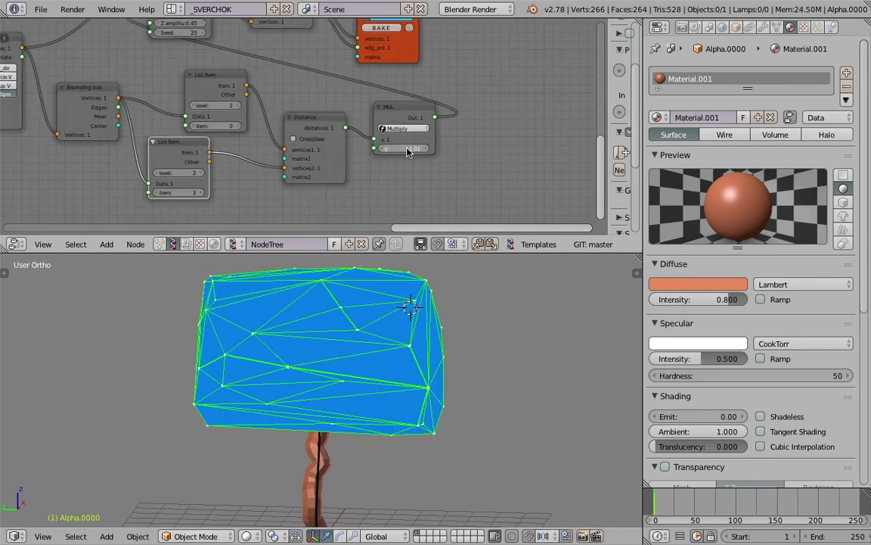
{"action": "type", "text": "0.5"}
{"action": "key", "text": "Return"}
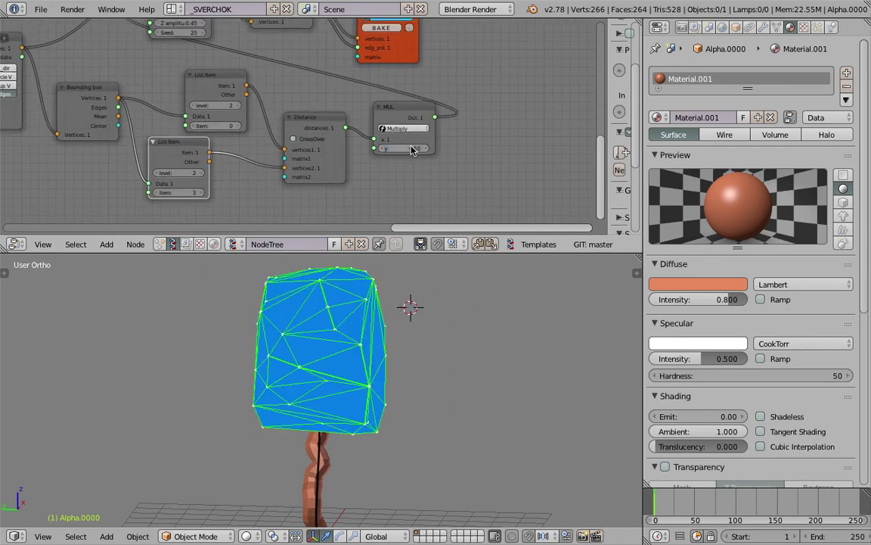
Hide the crown hull and rearrange the two List Item nodes one above the other beside the Bounding box node.
{"action": "middle_click_drag", "start_coordinate": [356, 303], "coordinate": [389, 297]}
{"action": "middle_click_drag", "start_coordinate": [400, 35], "coordinate": [400, 74]}
{"action": "left_click", "coordinate": [384, 27]}
{"action": "middle_click_drag", "start_coordinate": [279, 146], "coordinate": [310, 89]}
{"action": "key", "text": "ctrl+s"}
{"action": "key", "text": "Return"}
{"action": "left_click_drag", "start_coordinate": [252, 52], "coordinate": [218, 56]}
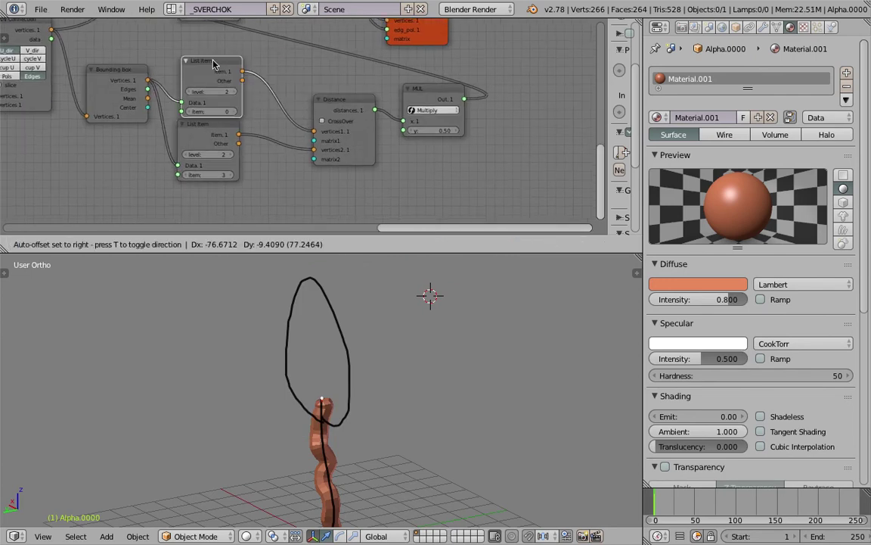
{"action": "left_click_drag", "start_coordinate": [191, 125], "coordinate": [194, 137]}
{"action": "key", "text": "ctrl+s"}
{"action": "left_click", "coordinate": [170, 95]}
{"action": "middle_click_drag", "start_coordinate": [102, 79], "coordinate": [167, 87]}
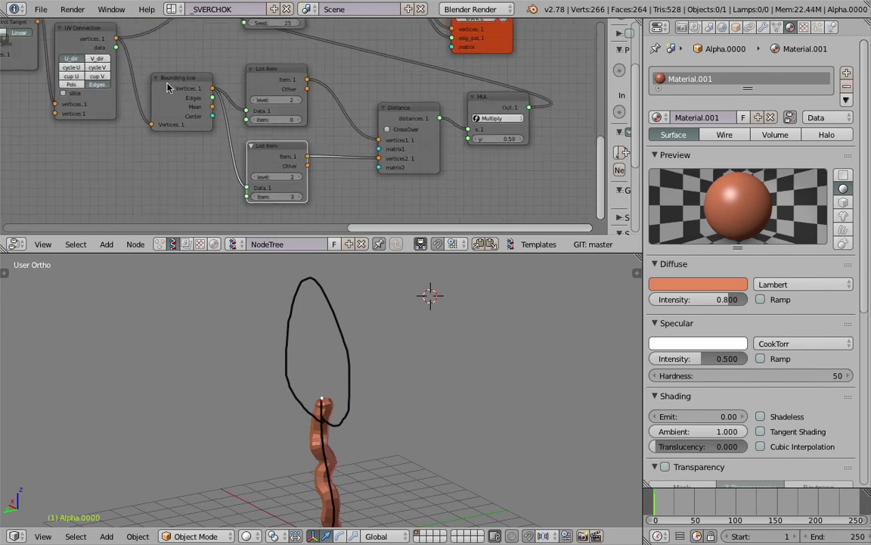
Add a Viewer Index node below the Multiply node.
{"action": "middle_click_drag", "start_coordinate": [318, 389], "coordinate": [357, 403]}
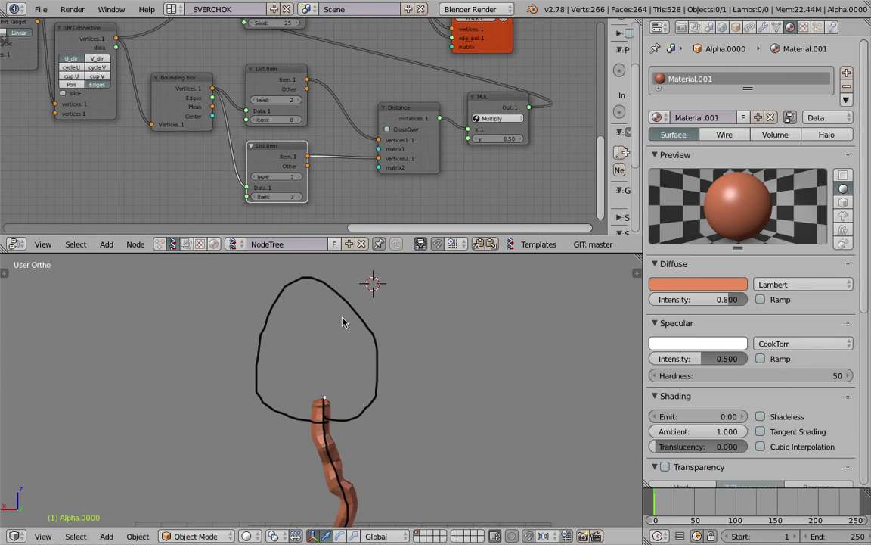
{"action": "middle_click_drag", "start_coordinate": [389, 123], "coordinate": [370, 75]}
{"action": "scroll", "coordinate": [444, 168], "scroll_direction": "down", "scroll_amount": 2}
{"action": "key", "text": "alt+space"}
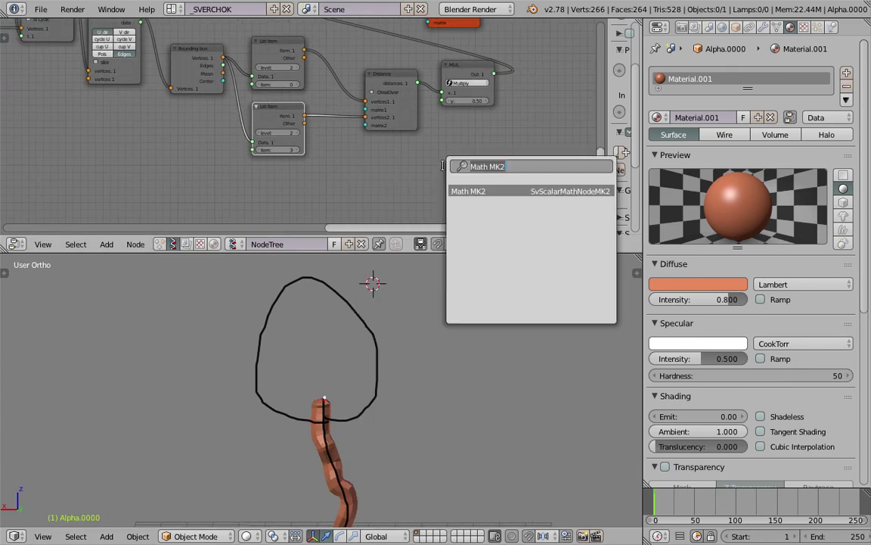
{"action": "type", "text": "list i"}
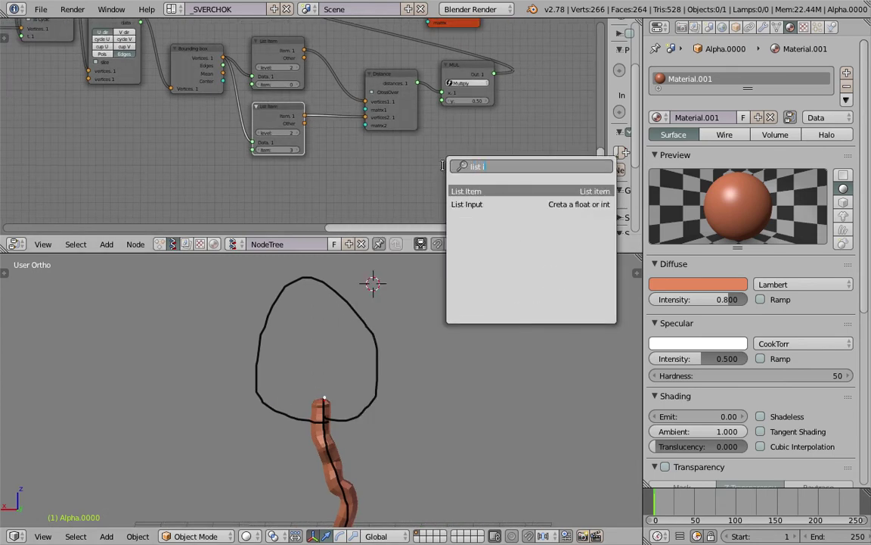
{"action": "key", "text": "BackSpace"}
{"action": "key", "text": "BackSpace"}
{"action": "key", "text": "BackSpace"}
{"action": "key", "text": "BackSpace"}
{"action": "key", "text": "BackSpace"}
{"action": "key", "text": "BackSpace"}
{"action": "type", "text": "vec"}
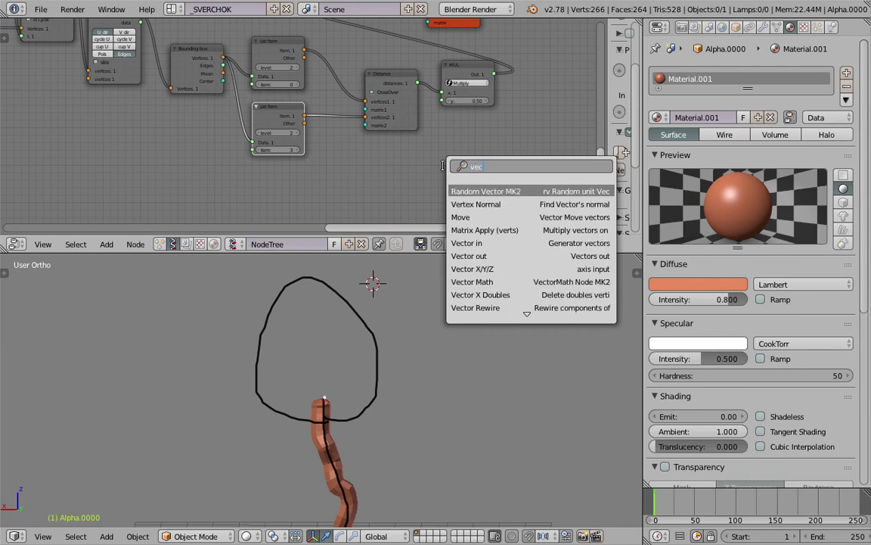
{"action": "type", "text": "tor iindex"}
{"action": "key", "text": "Down"}
{"action": "key", "text": "Up"}
{"action": "key", "text": "Return"}
{"action": "left_click", "coordinate": [452, 145]}
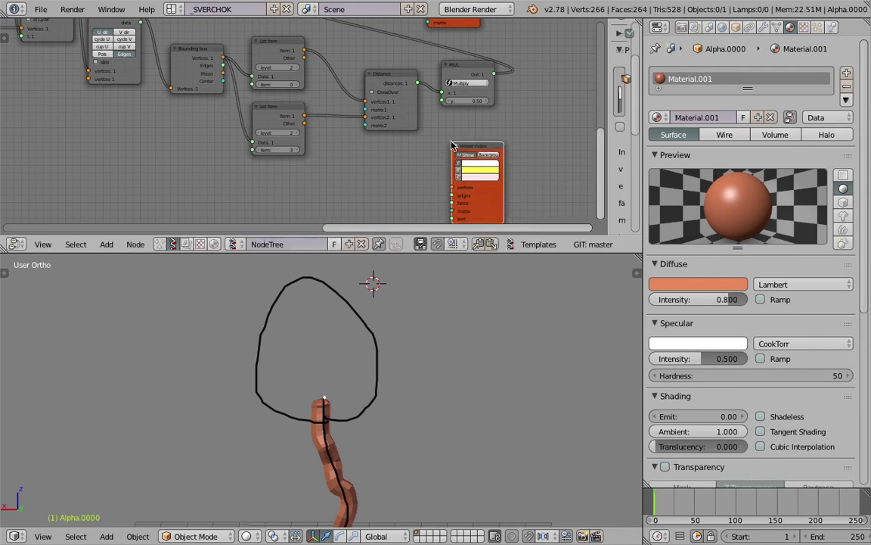
Connect the Bounding box's vertices to the Viewer Index node, enable its label background and check the corner numbers.
{"action": "left_click_drag", "start_coordinate": [224, 58], "coordinate": [452, 187]}
{"action": "left_click", "coordinate": [488, 155]}
{"action": "left_click", "coordinate": [467, 357]}
{"action": "left_click", "coordinate": [257, 281]}
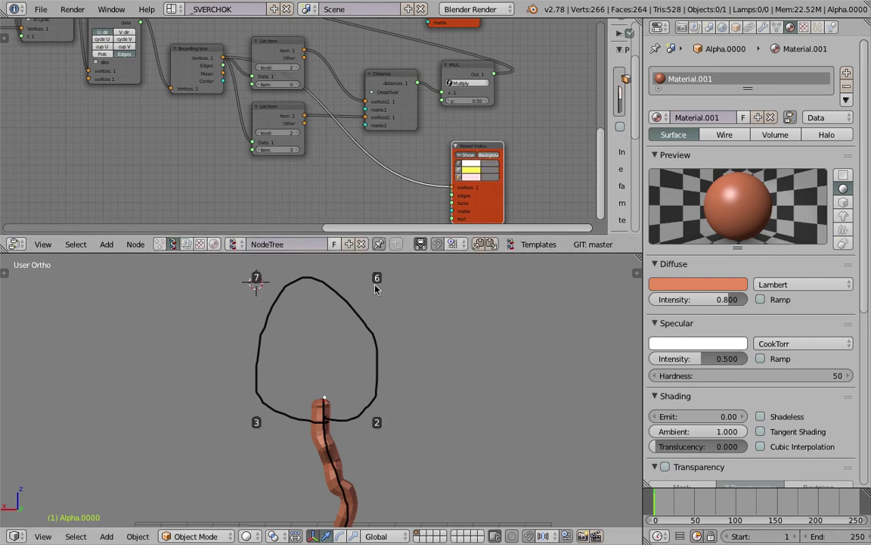
{"action": "left_click", "coordinate": [348, 432]}
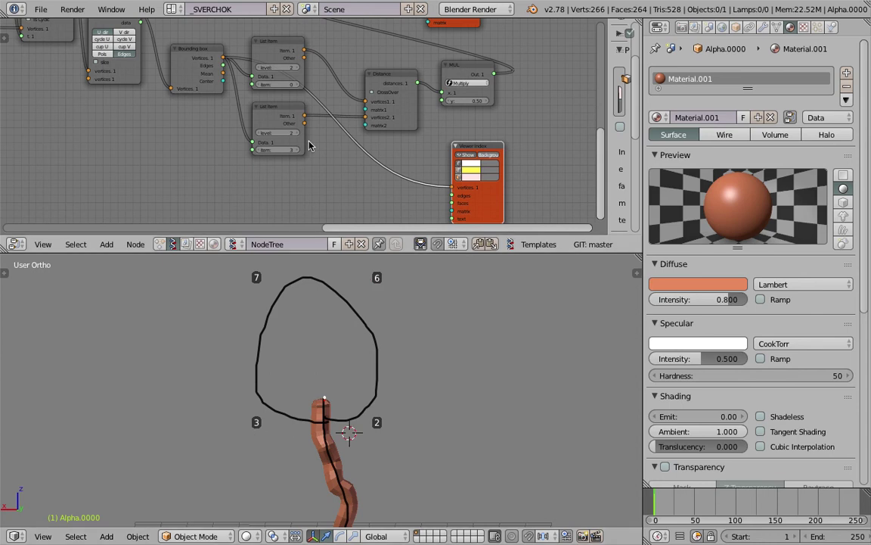
Set the first List Item's item to 2 and compare it with the corner numbers around the crown.
{"action": "scroll", "coordinate": [279, 102], "scroll_direction": "up", "scroll_amount": 3}
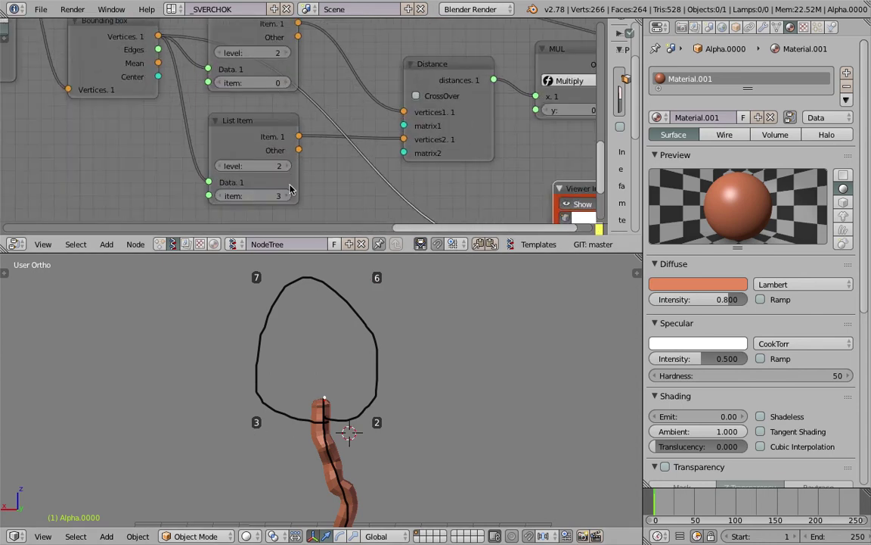
{"action": "key", "text": "Return"}
{"action": "middle_click_drag", "start_coordinate": [379, 281], "coordinate": [357, 295]}
{"action": "key", "text": "ctrl+s"}
{"action": "left_click", "coordinate": [409, 335]}
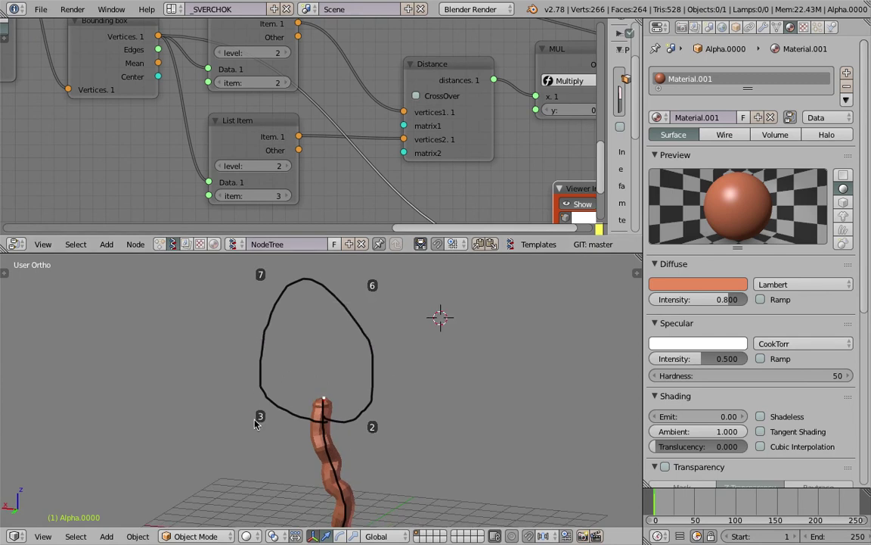
Set the first List Item's item to 6 and the second one's to 7.
{"action": "left_click", "coordinate": [359, 285]}
{"action": "left_click", "coordinate": [268, 85]}
{"action": "type", "text": "6"}
{"action": "left_click", "coordinate": [280, 198]}
{"action": "type", "text": "7"}
{"action": "key", "text": "Return"}
Turn on the display of the Viewer Draw node fed by the Convex Hull and view the crown beside the trunk.
{"action": "scroll", "coordinate": [370, 304], "scroll_direction": "down", "scroll_amount": 2}
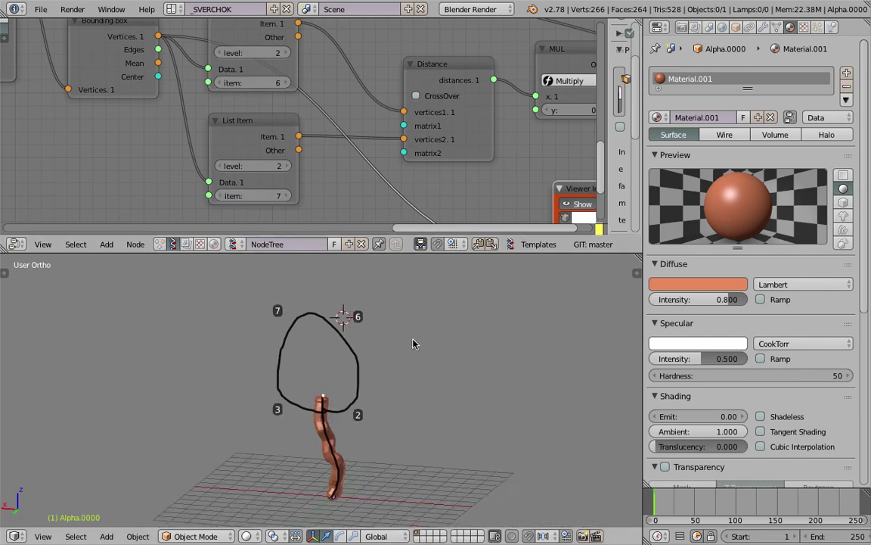
{"action": "mouse_move", "coordinate": [579, 101]}
{"action": "middle_mouse_down"}
{"action": "mouse_move", "coordinate": [405, 190]}
{"action": "mouse_move", "coordinate": [406, 217]}
{"action": "middle_mouse_up"}
{"action": "scroll", "coordinate": [406, 215], "scroll_direction": "down", "scroll_amount": 1}
{"action": "middle_click_drag", "start_coordinate": [359, 36], "coordinate": [370, 64]}
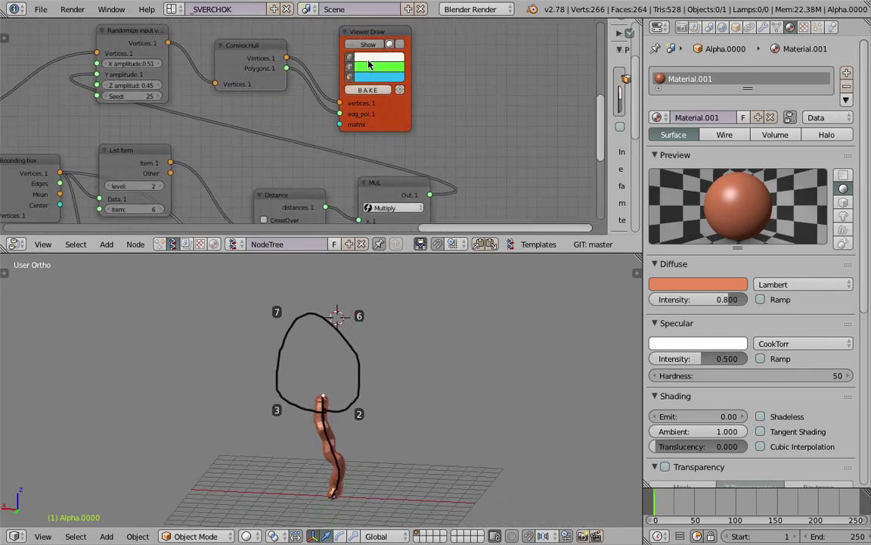
{"action": "left_click", "coordinate": [364, 47]}
{"action": "mouse_move", "coordinate": [444, 379]}
{"action": "middle_mouse_down"}
{"action": "mouse_move", "coordinate": [467, 353]}
{"action": "mouse_move", "coordinate": [453, 362]}
{"action": "mouse_move", "coordinate": [288, 337]}
{"action": "middle_mouse_up"}
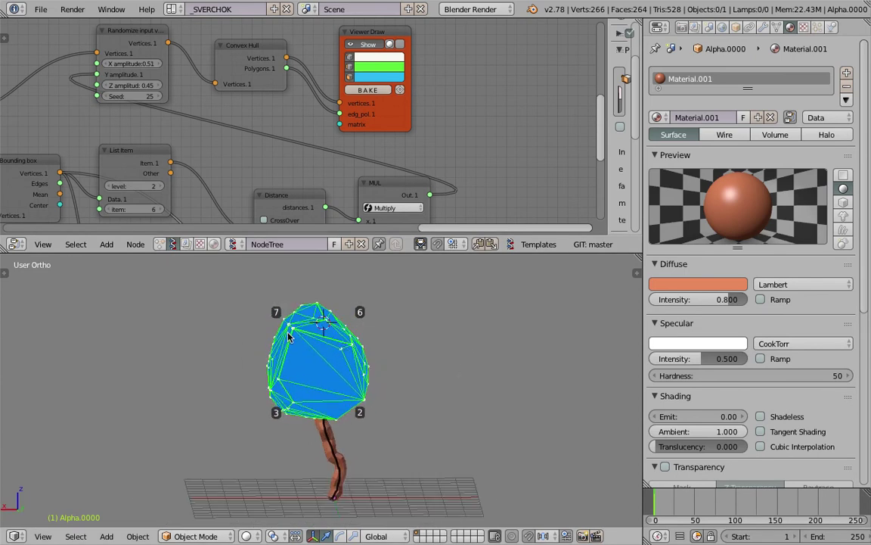
Remove the Viewer Index node from the bounding-box branch and save the file.
{"action": "middle_click_drag", "start_coordinate": [391, 206], "coordinate": [414, 119]}
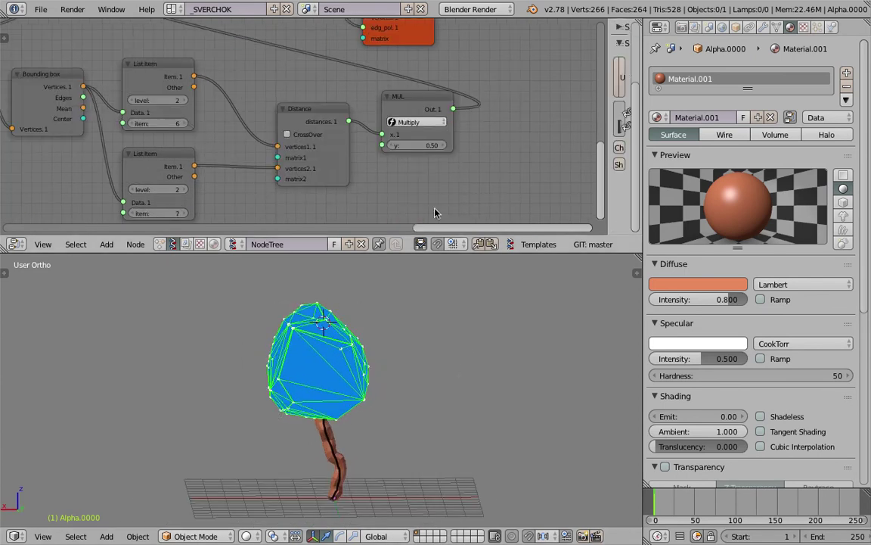
{"action": "middle_click_drag", "start_coordinate": [378, 149], "coordinate": [406, 125]}
{"action": "key", "text": "ctrl+s"}
{"action": "scroll", "coordinate": [360, 330], "scroll_direction": "up", "scroll_amount": 4}
{"action": "middle_click_drag", "start_coordinate": [329, 326], "coordinate": [446, 340]}
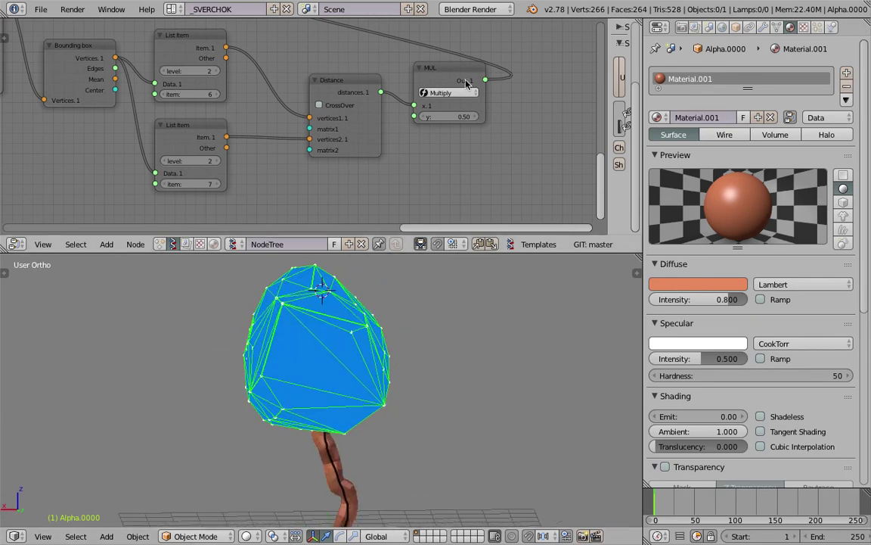
Spread out the crown's Viewer Draw, the Skin Mesher and the trunk's Randomize node, and save over sv_gp_low_tree_demo_001.blend.
{"action": "scroll", "coordinate": [465, 79], "scroll_direction": "down", "scroll_amount": 5}
{"action": "middle_click_drag", "start_coordinate": [460, 68], "coordinate": [409, 142]}
{"action": "left_click_drag", "start_coordinate": [353, 125], "coordinate": [427, 125]}
{"action": "middle_click_drag", "start_coordinate": [365, 56], "coordinate": [376, 161]}
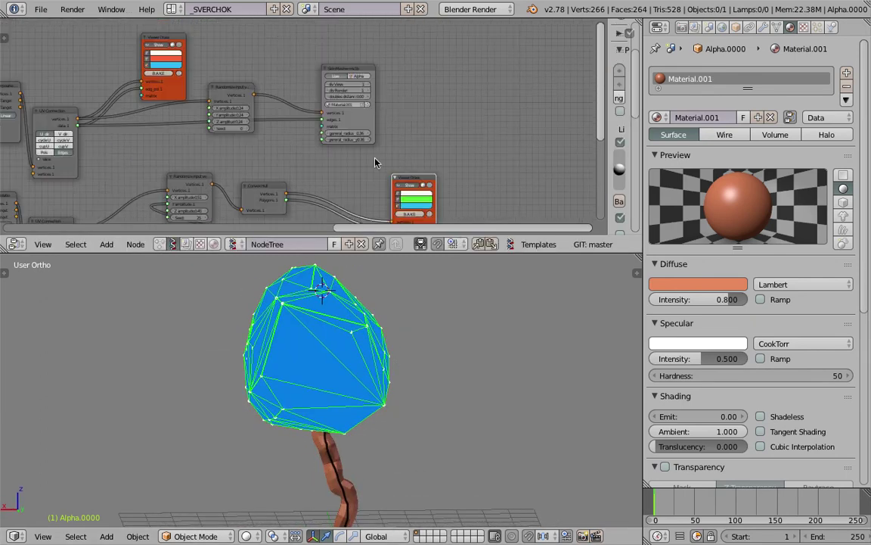
{"action": "left_click_drag", "start_coordinate": [355, 74], "coordinate": [433, 59]}
{"action": "middle_click_drag", "start_coordinate": [369, 412], "coordinate": [338, 428]}
{"action": "scroll", "coordinate": [355, 153], "scroll_direction": "up", "scroll_amount": 3}
{"action": "key", "text": "ctrl+s"}
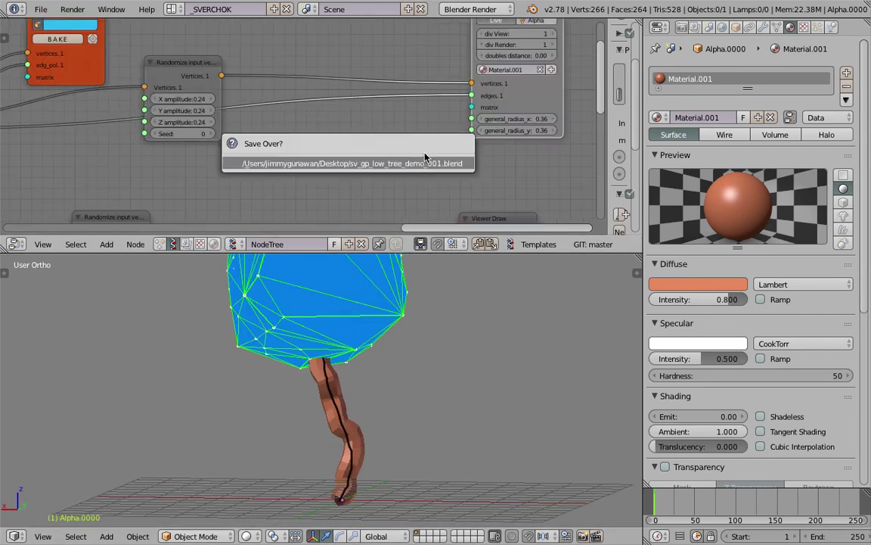
{"action": "left_click_drag", "start_coordinate": [201, 109], "coordinate": [212, 75]}
{"action": "middle_click_drag", "start_coordinate": [294, 105], "coordinate": [310, 137]}
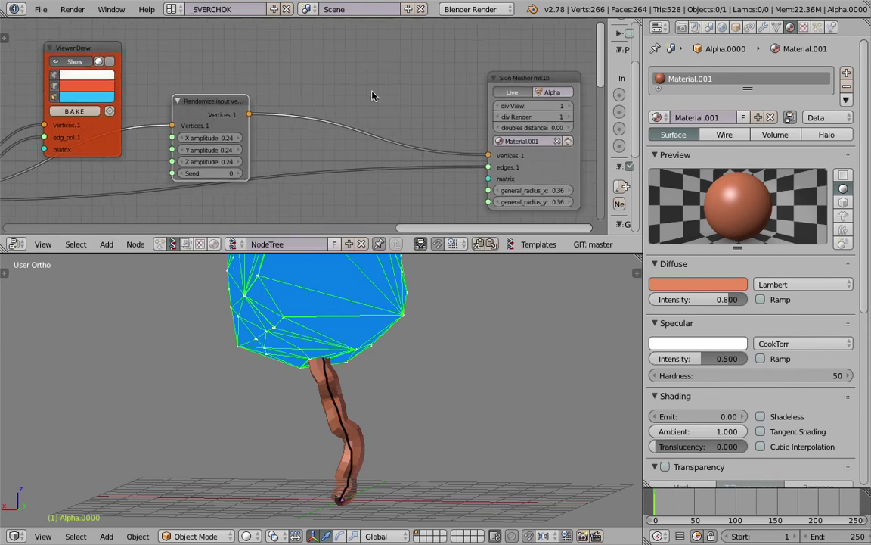
Add a Range Float node in Count mode between the trunk's Randomize node and the Skin Mesher.
{"action": "key", "text": "shift+a"}
{"action": "left_click", "coordinate": [371, 80]}
{"action": "type", "text": "range"}
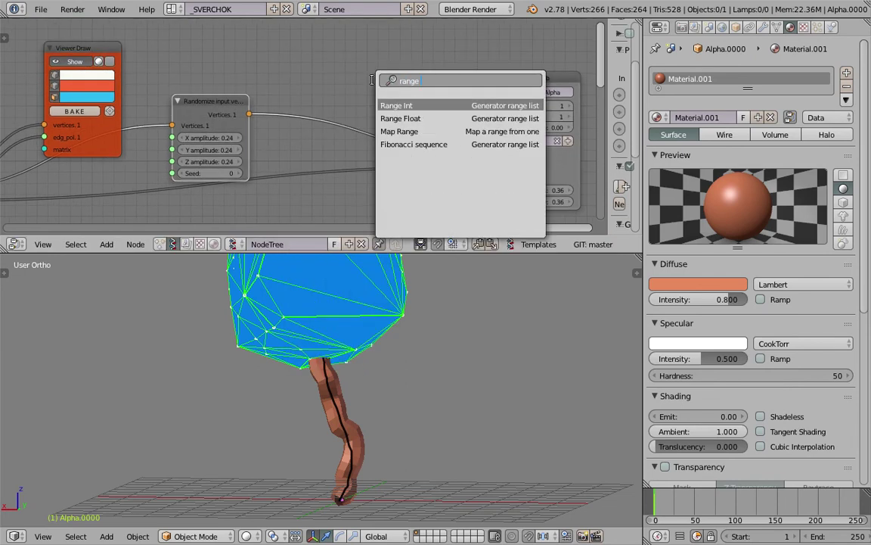
{"action": "type", "text": "r"}
{"action": "key", "text": "BackSpace"}
{"action": "key", "text": "Down"}
{"action": "key", "text": "Return"}
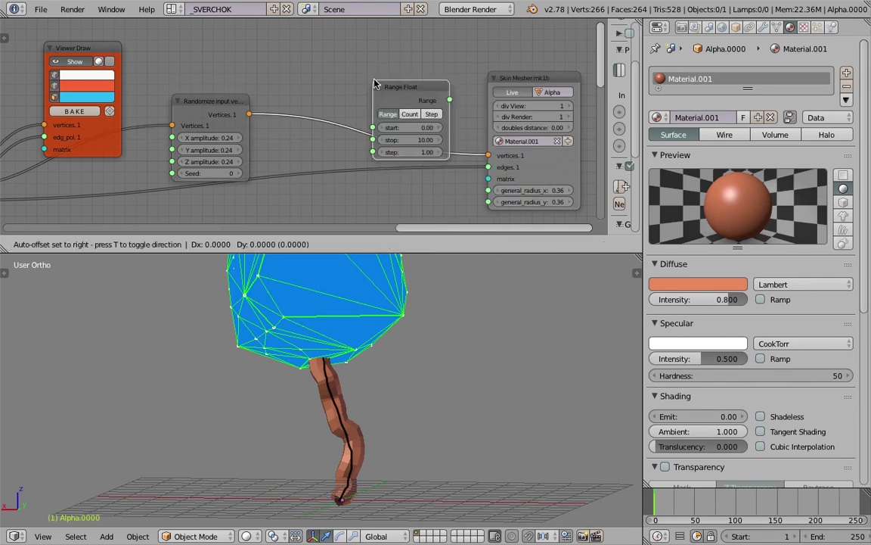
{"action": "left_click", "coordinate": [401, 50]}
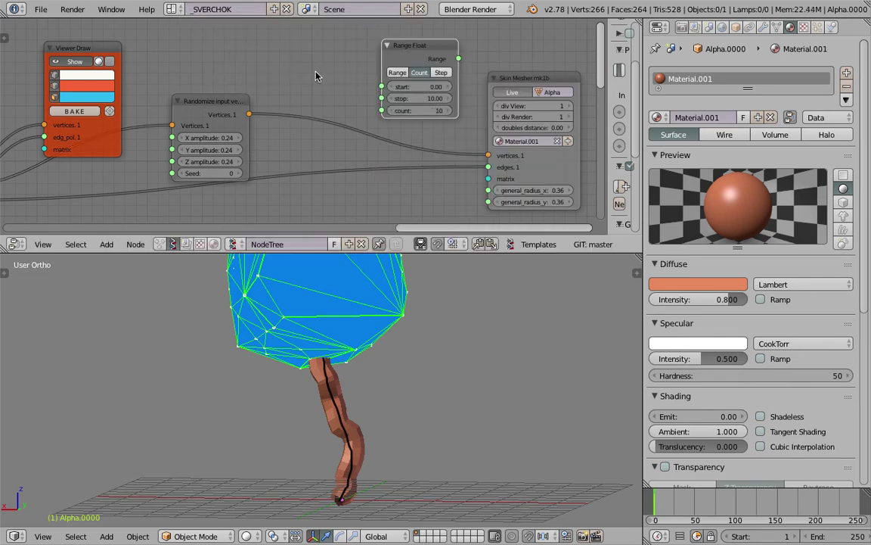
Add a List Length node fed by the trunk's randomized vertices and connect its length to the Range Float's count.
{"action": "key", "text": "shift+a"}
{"action": "left_click", "coordinate": [316, 74]}
{"action": "type", "text": "list l"}
{"action": "key", "text": "Return"}
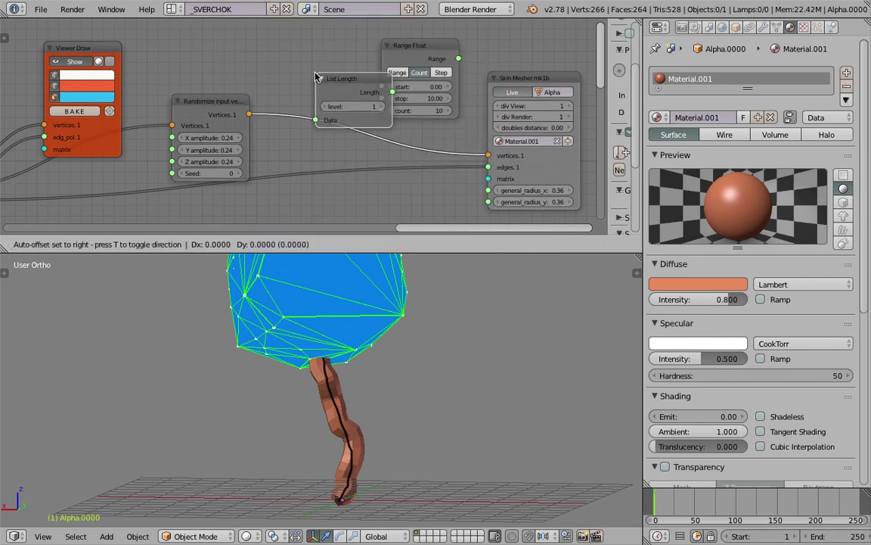
{"action": "left_click", "coordinate": [290, 50]}
{"action": "left_click_drag", "start_coordinate": [249, 114], "coordinate": [296, 89]}
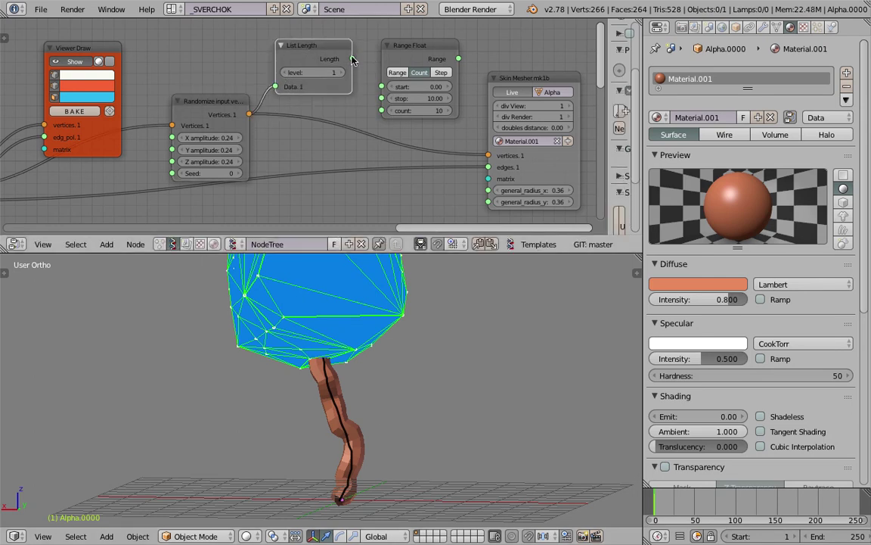
{"action": "left_click_drag", "start_coordinate": [352, 59], "coordinate": [361, 60]}
{"action": "left_click_drag", "start_coordinate": [385, 113], "coordinate": [386, 114]}
Feed the Range Float, with start 0.53 and stop 0.25, into the Skin Mesher's general_radius_x and general_radius_y, and save.
{"action": "middle_click_drag", "start_coordinate": [391, 121], "coordinate": [375, 111]}
{"action": "key", "text": "Tab"}
{"action": "key", "text": "Return"}
{"action": "left_click_drag", "start_coordinate": [441, 48], "coordinate": [472, 180]}
{"action": "left_click_drag", "start_coordinate": [445, 59], "coordinate": [472, 192]}
{"action": "middle_click_drag", "start_coordinate": [391, 406], "coordinate": [317, 437]}
{"action": "left_click_drag", "start_coordinate": [413, 88], "coordinate": [372, 76]}
{"action": "left_click_drag", "start_coordinate": [473, 81], "coordinate": [503, 79]}
{"action": "key", "text": "ctrl+s"}
Set the trunk's Randomize node to seed 13 and to an amplitude of 0.12 on X, Y and Z.
{"action": "left_click", "coordinate": [405, 435]}
{"action": "scroll", "coordinate": [277, 121], "scroll_direction": "left", "scroll_amount": 3}
{"action": "left_click_drag", "start_coordinate": [273, 125], "coordinate": [303, 165]}
{"action": "type", "text": "0.12"}
{"action": "key", "text": "Return"}
{"action": "scroll", "coordinate": [442, 446], "scroll_direction": "down", "scroll_amount": 2}
{"action": "middle_click_drag", "start_coordinate": [423, 419], "coordinate": [315, 419]}
{"action": "scroll", "coordinate": [379, 418], "scroll_direction": "down", "scroll_amount": 2}
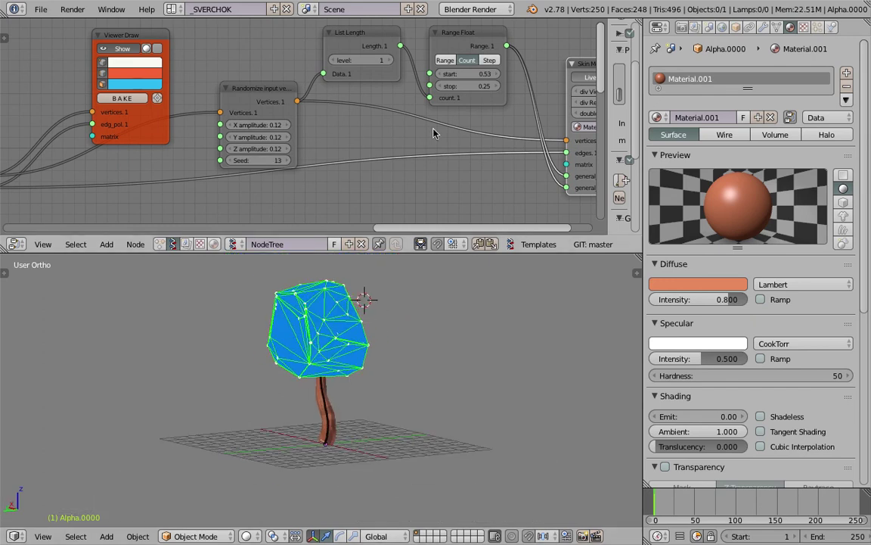
Set the seed of the crown's Randomize node to 45.
{"action": "middle_click_drag", "start_coordinate": [503, 198], "coordinate": [408, 113]}
{"action": "scroll", "coordinate": [408, 113], "scroll_direction": "down", "scroll_amount": 4}
{"action": "middle_click_drag", "start_coordinate": [361, 155], "coordinate": [389, 103]}
{"action": "left_click_drag", "start_coordinate": [173, 173], "coordinate": [242, 173]}
{"action": "mouse_move", "coordinate": [382, 378]}
{"action": "middle_mouse_down"}
{"action": "mouse_move", "coordinate": [513, 374]}
{"action": "mouse_move", "coordinate": [476, 384]}
{"action": "middle_mouse_up"}
Move the crown's Viewer Draw node closer to the Convex Hull and switch off its display.
{"action": "left_click", "coordinate": [441, 134]}
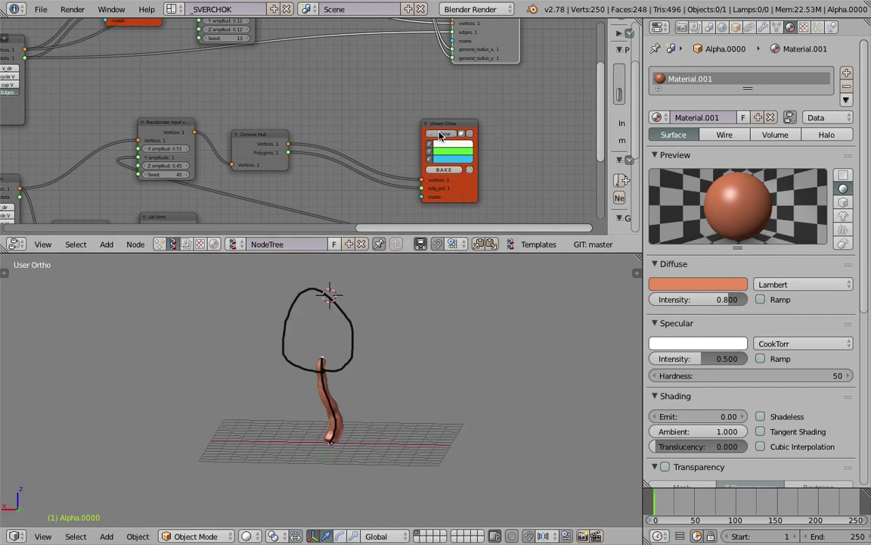
{"action": "left_click", "coordinate": [441, 134]}
{"action": "left_click_drag", "start_coordinate": [434, 127], "coordinate": [360, 103]}
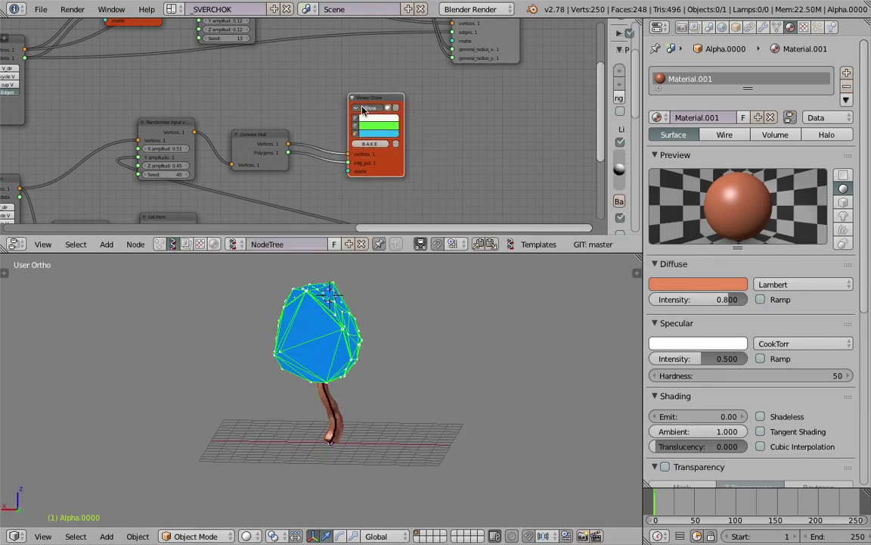
{"action": "left_click", "coordinate": [363, 107]}
Add a Viewer BMesh node and connect the Convex Hull's vertices and polygons to its vertices and faces.
{"action": "middle_click_drag", "start_coordinate": [449, 105], "coordinate": [431, 133]}
{"action": "key", "text": "alt+space"}
{"action": "type", "text": "bm"}
{"action": "key", "text": "Return"}
{"action": "left_click", "coordinate": [445, 132]}
{"action": "middle_click_drag", "start_coordinate": [445, 132], "coordinate": [450, 118]}
{"action": "left_click_drag", "start_coordinate": [274, 159], "coordinate": [449, 208]}
Select the generated crown mesh, save the file and check the mesh in wireframe and solid shading.
{"action": "mouse_move", "coordinate": [393, 348]}
{"action": "middle_mouse_down"}
{"action": "mouse_move", "coordinate": [375, 362]}
{"action": "mouse_move", "coordinate": [330, 341]}
{"action": "mouse_move", "coordinate": [358, 340]}
{"action": "mouse_move", "coordinate": [385, 360]}
{"action": "middle_mouse_up"}
{"action": "right_click", "coordinate": [327, 340]}
{"action": "key", "text": "ctrl+s"}
{"action": "left_click", "coordinate": [385, 359]}
{"action": "middle_click_drag", "start_coordinate": [355, 331], "coordinate": [370, 333]}
{"action": "key", "text": "z"}
{"action": "key", "text": "z"}
{"action": "middle_click_drag", "start_coordinate": [317, 327], "coordinate": [393, 303]}
Move the crown's Viewer Draw and Viewer BMesh nodes apart to leave room for another node.
{"action": "left_click_drag", "start_coordinate": [365, 121], "coordinate": [348, 101]}
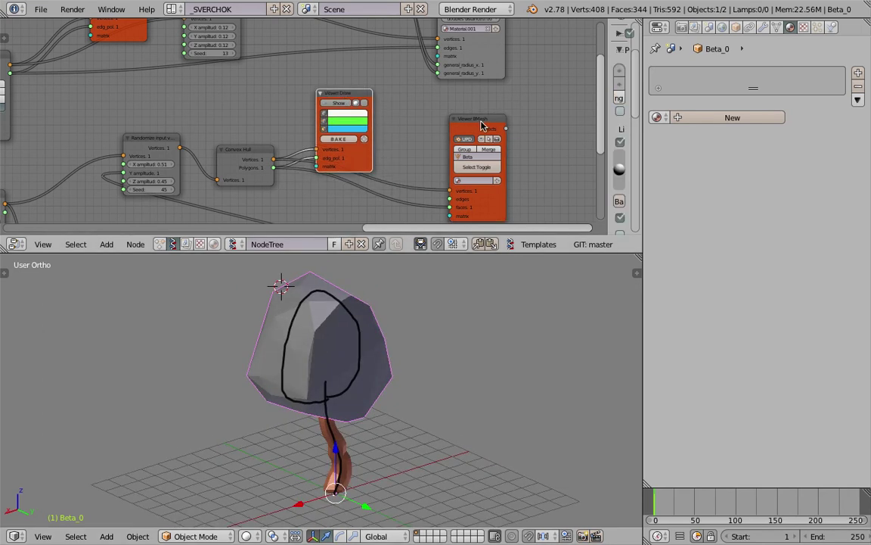
{"action": "left_click_drag", "start_coordinate": [478, 128], "coordinate": [517, 127]}
{"action": "mouse_move", "coordinate": [318, 356]}
{"action": "middle_mouse_down"}
{"action": "mouse_move", "coordinate": [346, 376]}
{"action": "mouse_move", "coordinate": [487, 338]}
{"action": "mouse_move", "coordinate": [394, 362]}
{"action": "mouse_move", "coordinate": [403, 232]}
{"action": "middle_mouse_up"}
{"action": "left_click_drag", "start_coordinate": [508, 129], "coordinate": [533, 129]}
Insert a Smooth Vertices node between the Convex Hull and the Viewer BMesh, routing both vertices and faces through it.
{"action": "key", "text": "shift+a"}
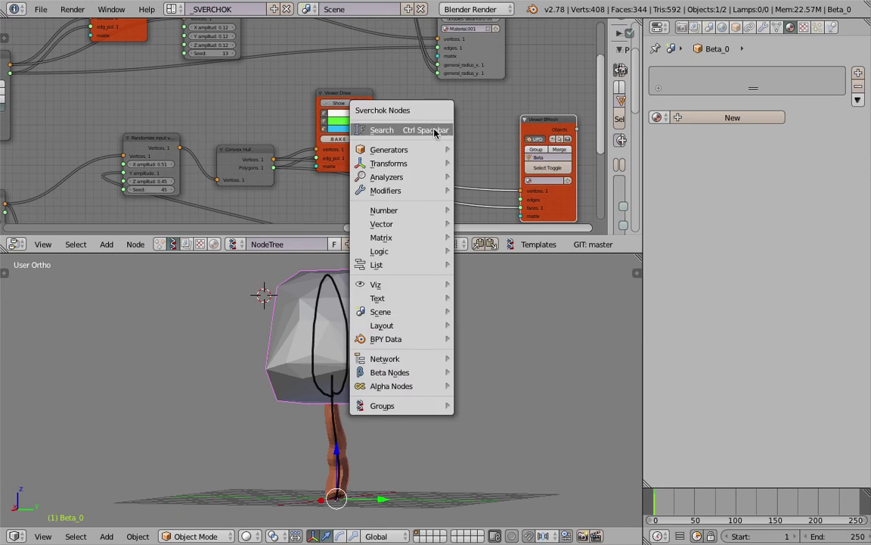
{"action": "left_click", "coordinate": [439, 129]}
{"action": "type", "text": "smo"}
{"action": "key", "text": "Return"}
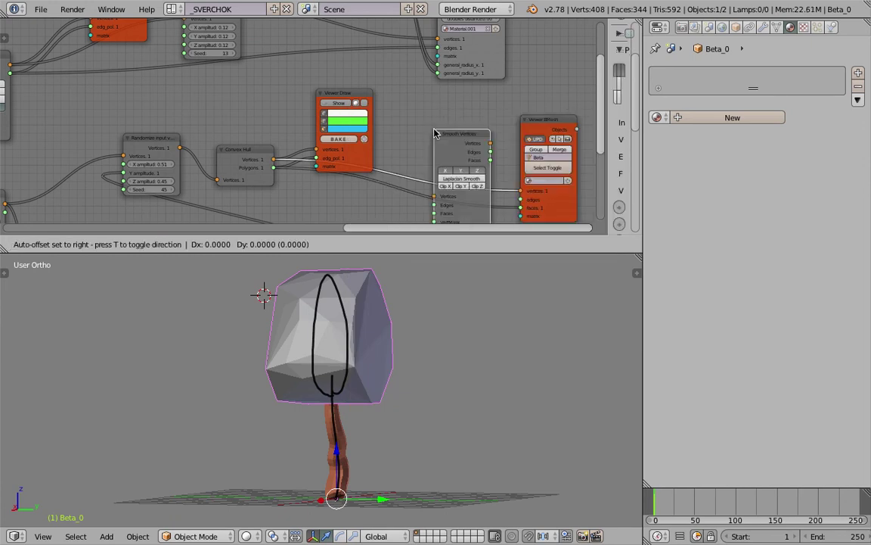
{"action": "left_click", "coordinate": [431, 117]}
{"action": "left_click_drag", "start_coordinate": [273, 167], "coordinate": [432, 202]}
{"action": "left_click_drag", "start_coordinate": [488, 148], "coordinate": [522, 208]}
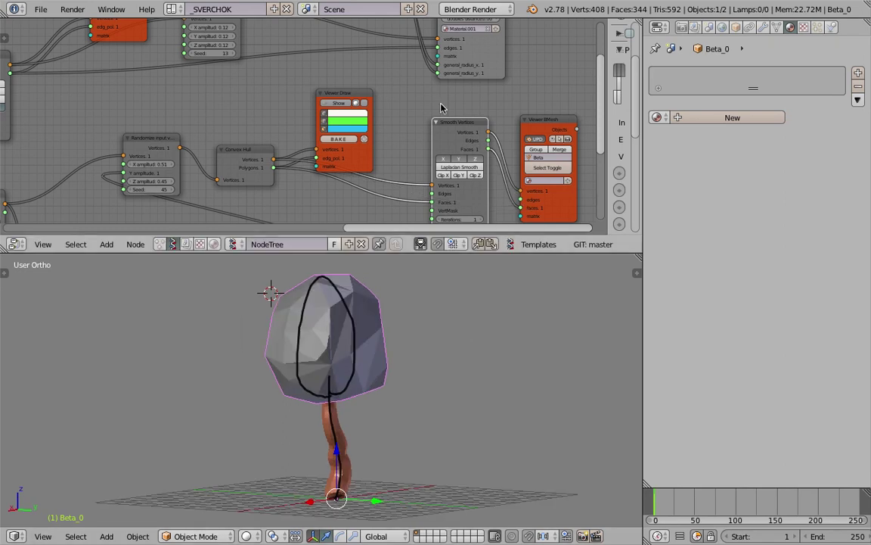
Set the Smooth Vertices node to 3 iterations with a factor of 0.23.
{"action": "scroll", "coordinate": [461, 144], "scroll_direction": "up", "scroll_amount": 2}
{"action": "left_click", "coordinate": [488, 180]}
{"action": "left_click", "coordinate": [488, 180]}
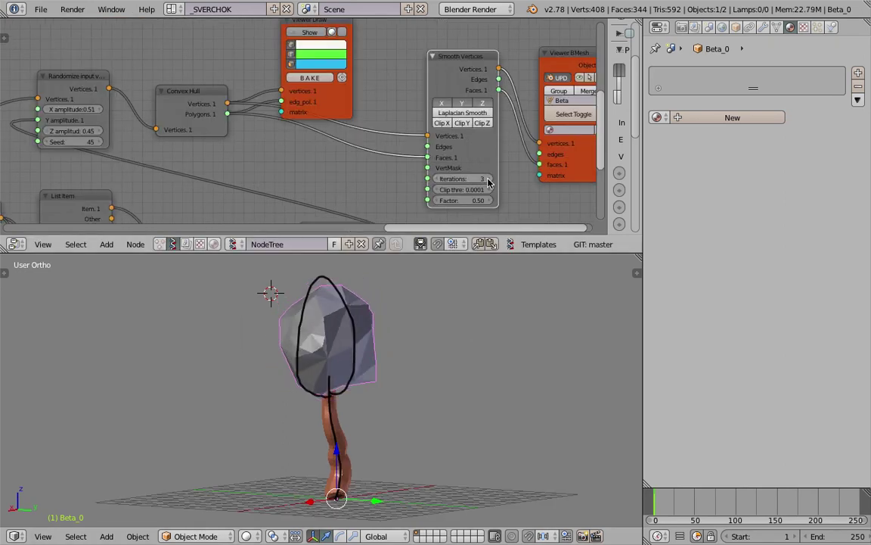
{"action": "mouse_move", "coordinate": [477, 203]}
{"action": "left_mouse_down"}
{"action": "mouse_move", "coordinate": [485, 203]}
{"action": "mouse_move", "coordinate": [423, 202]}
{"action": "mouse_move", "coordinate": [433, 203]}
{"action": "left_mouse_up"}
Set the seed of the crown's Randomize node to 57.
{"action": "middle_click_drag", "start_coordinate": [188, 146], "coordinate": [211, 137]}
{"action": "left_click_drag", "start_coordinate": [96, 133], "coordinate": [105, 132]}
{"action": "middle_click_drag", "start_coordinate": [348, 410], "coordinate": [312, 393]}
{"action": "scroll", "coordinate": [494, 107], "scroll_direction": "down", "scroll_amount": 4}
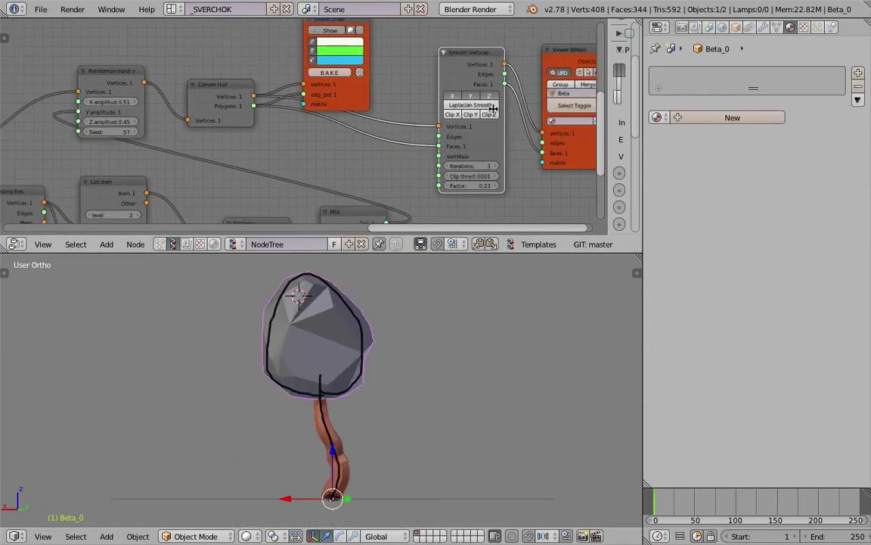
Give the crown mesh a new material with a bright green diffuse colour.
{"action": "middle_click_drag", "start_coordinate": [490, 123], "coordinate": [305, 135]}
{"action": "scroll", "coordinate": [305, 136], "scroll_direction": "up", "scroll_amount": 1}
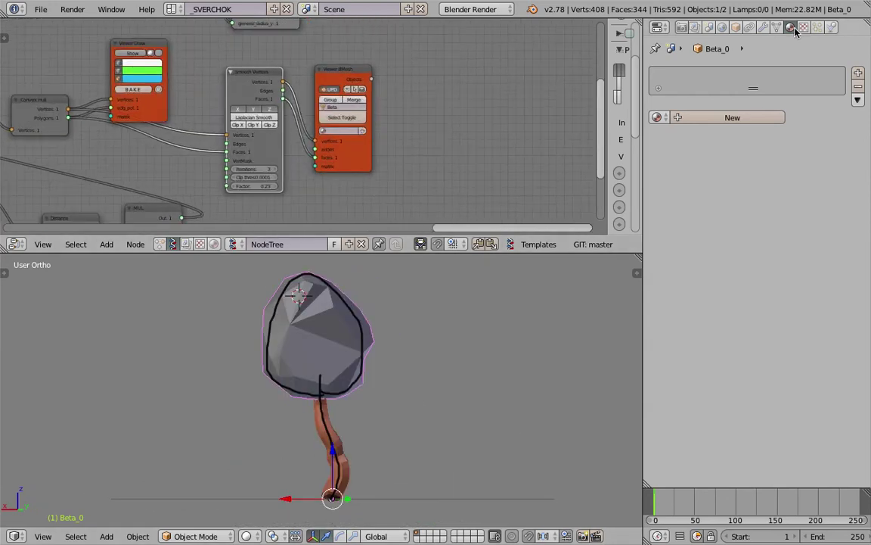
{"action": "left_click", "coordinate": [745, 118]}
{"action": "left_click", "coordinate": [691, 285]}
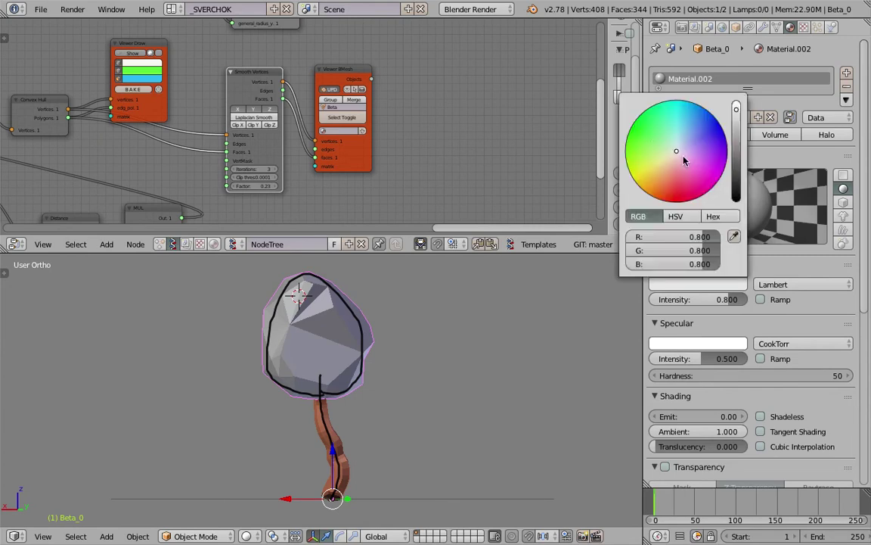
{"action": "left_click", "coordinate": [658, 159]}
Assign Material.002 in the crown's Viewer BMesh node.
{"action": "left_click", "coordinate": [336, 131]}
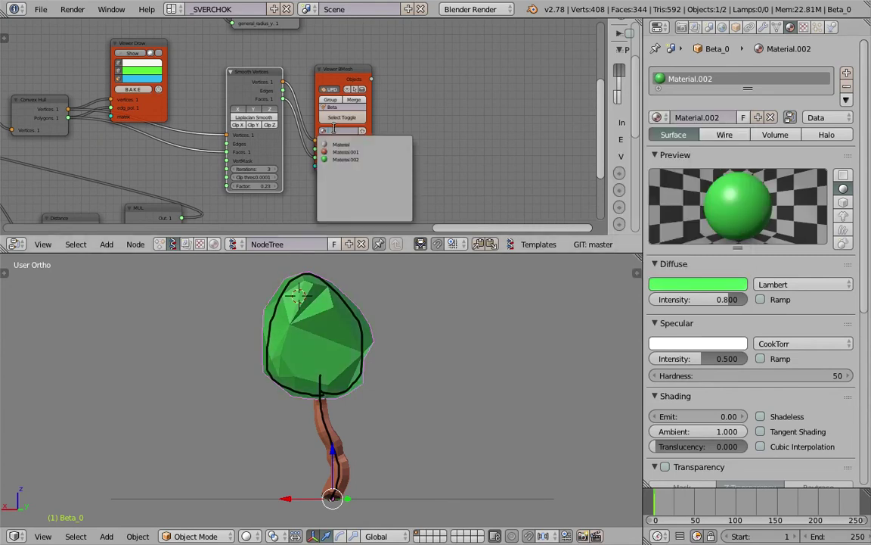
{"action": "left_click", "coordinate": [344, 159]}
{"action": "scroll", "coordinate": [367, 174], "scroll_direction": "down", "scroll_amount": 2}
{"action": "middle_click_drag", "start_coordinate": [456, 303], "coordinate": [352, 442]}
In front view at frame 20, draw a winding trunk stroke with a closed crown loop above it in grease pencil.
{"action": "left_click", "coordinate": [43, 537]}
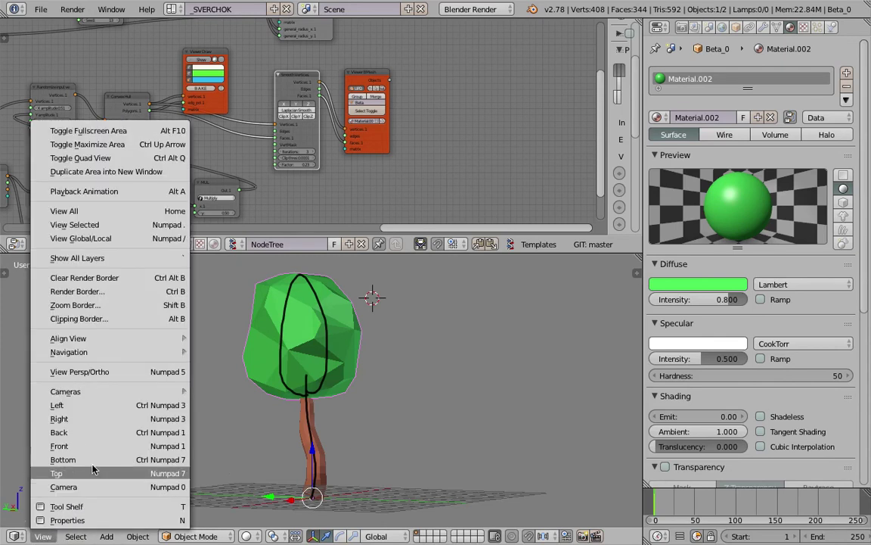
{"action": "left_click", "coordinate": [110, 446]}
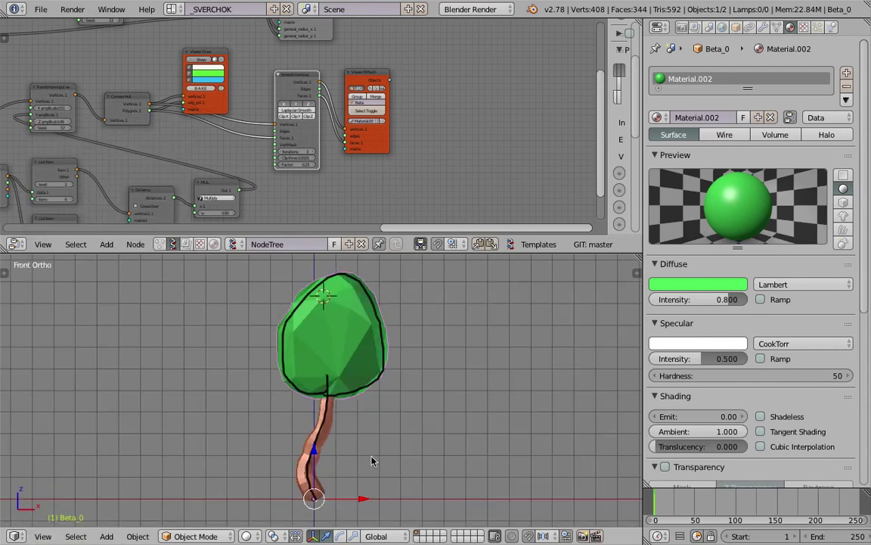
{"action": "middle_click_drag", "start_coordinate": [391, 495], "coordinate": [358, 504], "text": "shift"}
{"action": "left_click", "coordinate": [671, 511]}
{"action": "mouse_move", "coordinate": [369, 507]}
{"action": "left_mouse_down"}
{"action": "mouse_move", "coordinate": [382, 469]}
{"action": "mouse_move", "coordinate": [477, 447]}
{"action": "mouse_move", "coordinate": [384, 362]}
{"action": "left_mouse_up"}
{"action": "scroll", "coordinate": [404, 371], "scroll_direction": "down", "scroll_amount": 1}
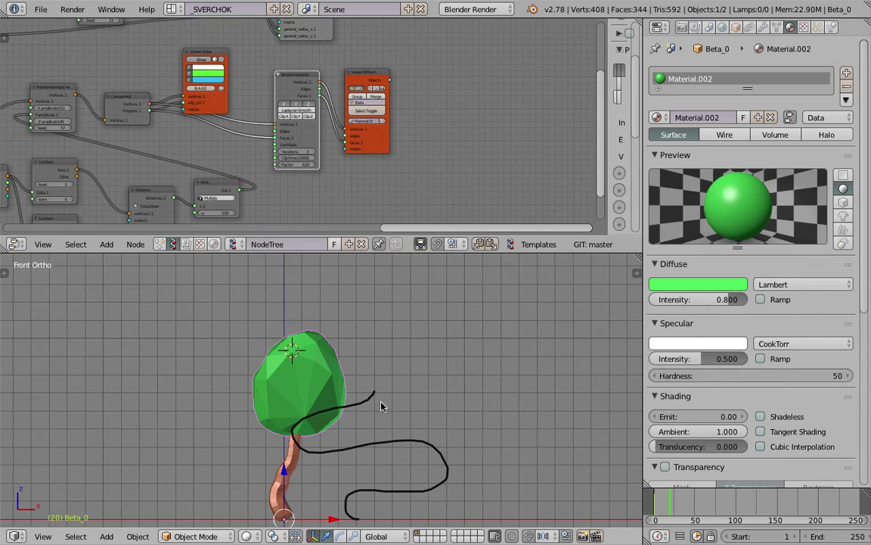
{"action": "mouse_move", "coordinate": [373, 395]}
{"action": "left_mouse_down"}
{"action": "mouse_move", "coordinate": [375, 265]}
{"action": "mouse_move", "coordinate": [376, 392]}
{"action": "left_mouse_up"}
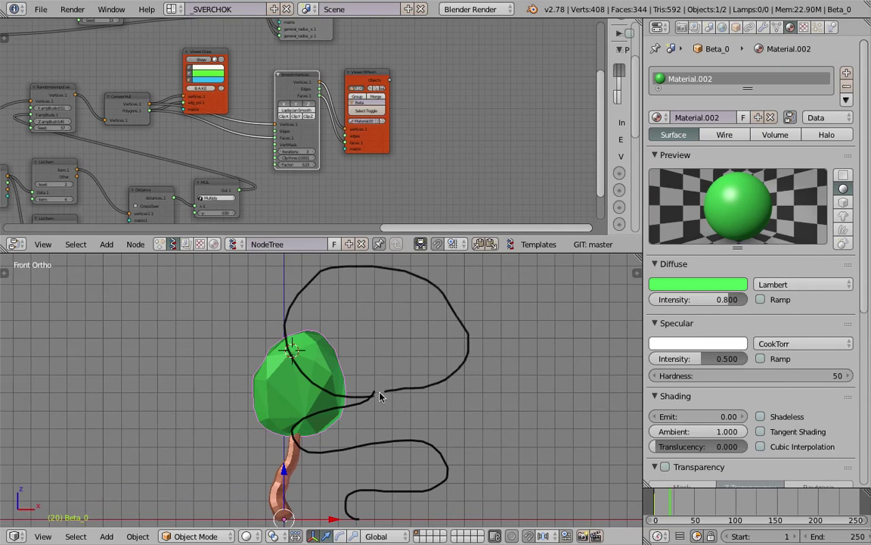
Go to frame 49 and draw a zigzag trunk stroke with a closed crown loop beside the existing tree.
{"action": "left_click", "coordinate": [694, 500]}
{"action": "scroll", "coordinate": [324, 414], "scroll_direction": "down", "scroll_amount": 2}
{"action": "middle_click_drag", "start_coordinate": [224, 489], "coordinate": [299, 445], "text": "shift"}
{"action": "scroll", "coordinate": [315, 444], "scroll_direction": "down", "scroll_amount": 1}
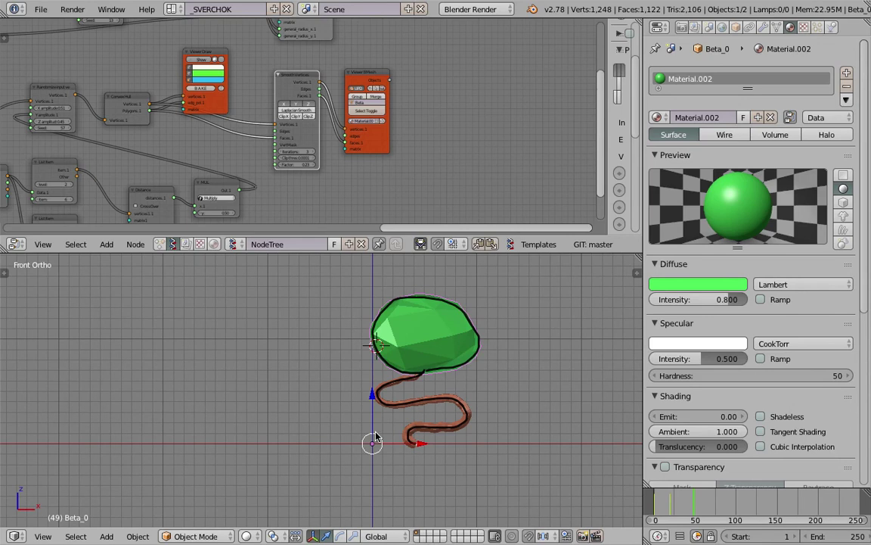
{"action": "middle_click_drag", "start_coordinate": [492, 428], "coordinate": [337, 425], "text": "shift"}
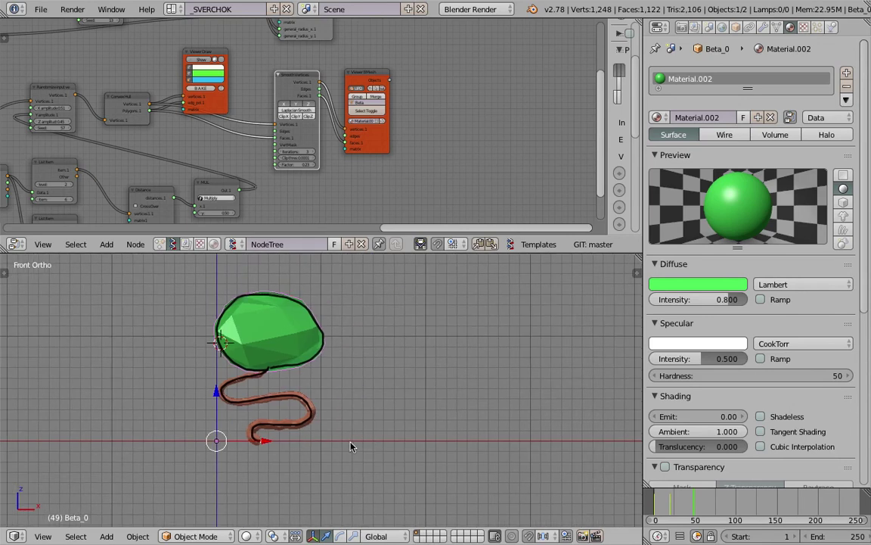
{"action": "mouse_move", "coordinate": [348, 440]}
{"action": "left_mouse_down"}
{"action": "mouse_move", "coordinate": [409, 403]}
{"action": "mouse_move", "coordinate": [396, 361]}
{"action": "mouse_move", "coordinate": [350, 351]}
{"action": "mouse_move", "coordinate": [336, 282]}
{"action": "mouse_move", "coordinate": [350, 347]}
{"action": "left_mouse_up"}
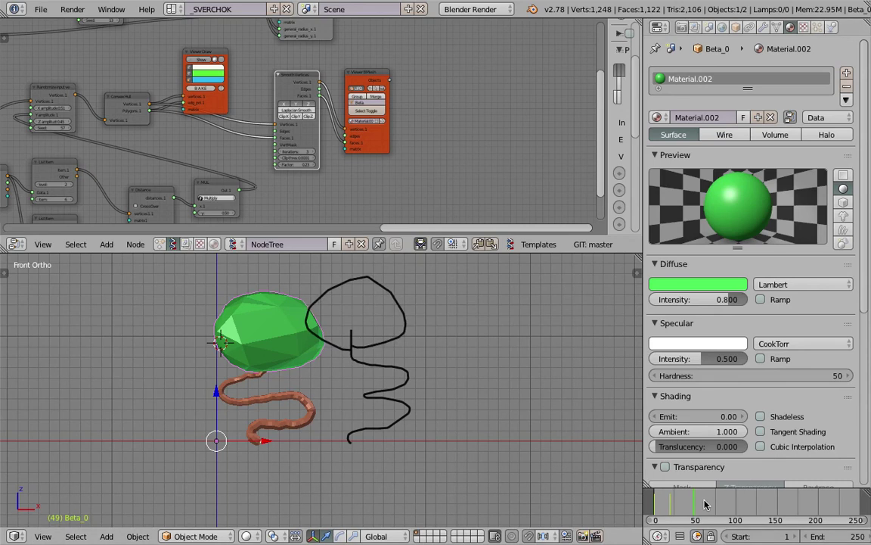
At frame 63, draw a nearly straight trunk stroke and a rounded crown loop above the origin, and advance to frame 86.
{"action": "scroll", "coordinate": [227, 454], "scroll_direction": "up", "scroll_amount": 3}
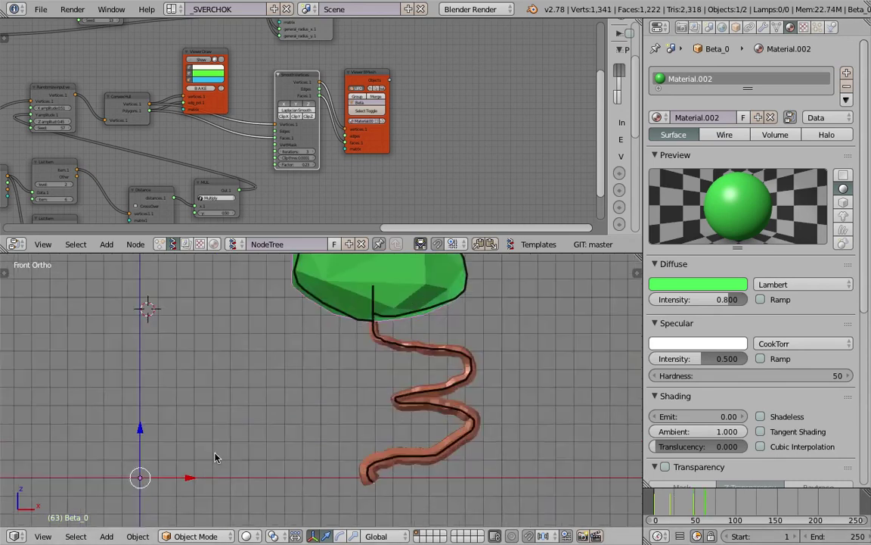
{"action": "middle_click_drag", "start_coordinate": [214, 459], "coordinate": [289, 463], "text": "shift"}
{"action": "mouse_move", "coordinate": [267, 464]}
{"action": "left_mouse_down"}
{"action": "mouse_move", "coordinate": [271, 355]}
{"action": "mouse_move", "coordinate": [232, 350]}
{"action": "mouse_move", "coordinate": [284, 360]}
{"action": "left_mouse_up"}
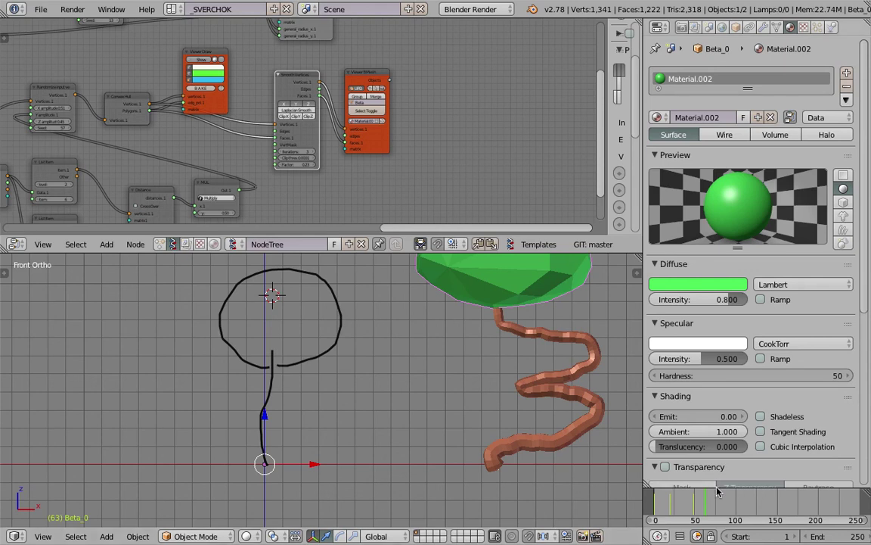
{"action": "scroll", "coordinate": [322, 442], "scroll_direction": "down", "scroll_amount": 1}
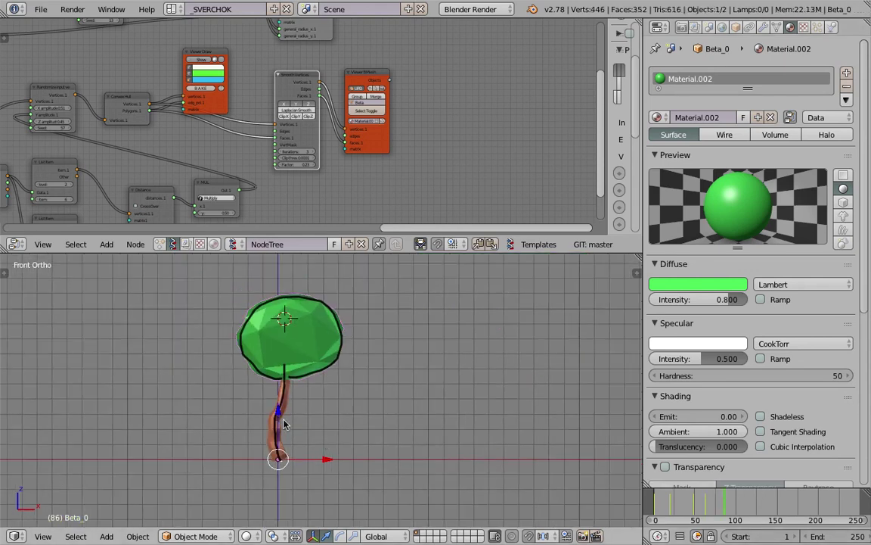
Duplicate the generated tree, trunk and crown together, and place the copy beside the original along the X axis.
{"action": "key", "text": "shift+d"}
{"action": "key", "text": "x"}
{"action": "left_click", "coordinate": [463, 403]}
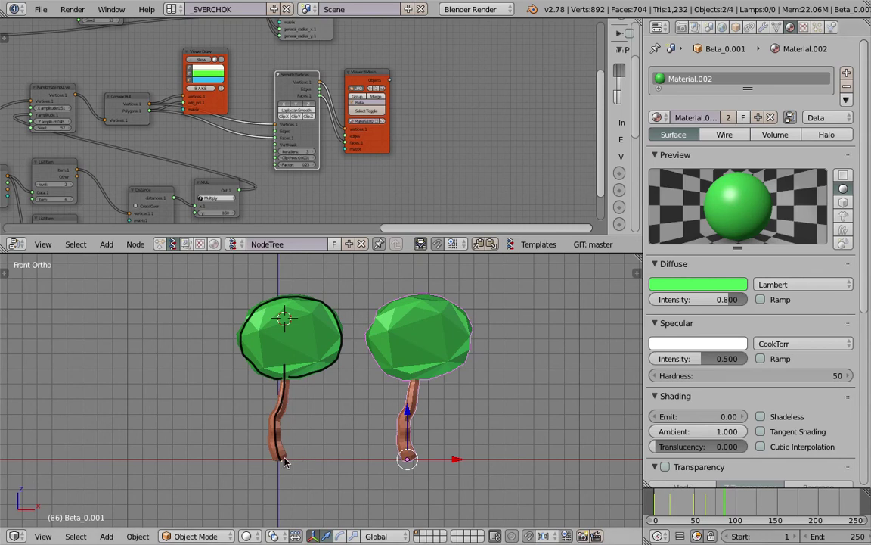
At frame 86, draw a trunk stroke leaning left with a closed crown loop above it, and advance to frame 102.
{"action": "mouse_move", "coordinate": [285, 454]}
{"action": "left_mouse_down"}
{"action": "mouse_move", "coordinate": [269, 367]}
{"action": "mouse_move", "coordinate": [200, 272]}
{"action": "mouse_move", "coordinate": [290, 276]}
{"action": "mouse_move", "coordinate": [305, 361]}
{"action": "mouse_move", "coordinate": [265, 362]}
{"action": "left_mouse_up"}
{"action": "left_click", "coordinate": [738, 507]}
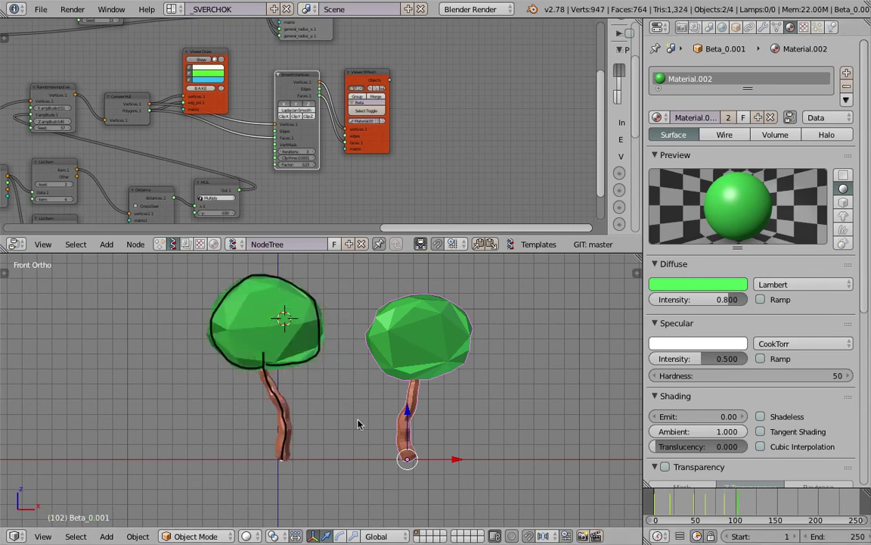
Duplicate the regenerated leaning tree along the X axis and place the copy just past the first copy.
{"action": "right_click", "coordinate": [277, 341]}
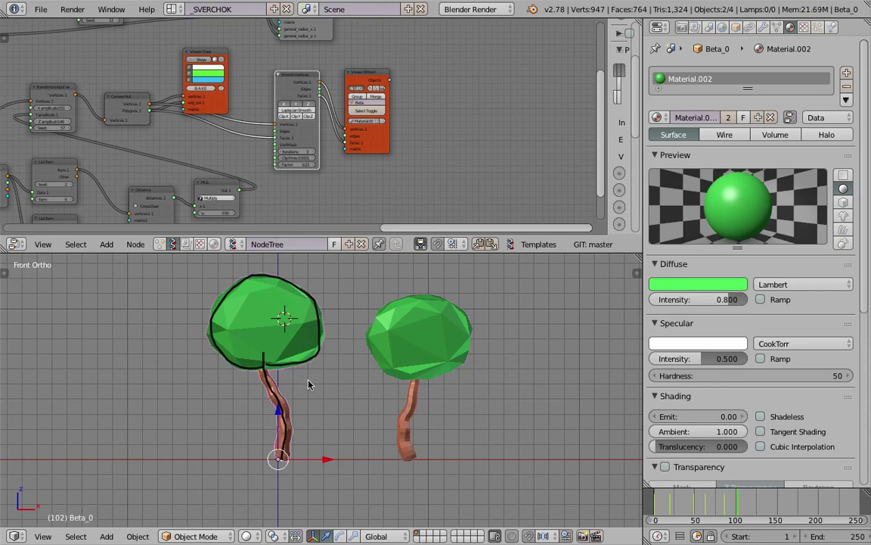
{"action": "key", "text": "shift+d"}
{"action": "key", "text": "x"}
{"action": "left_click", "coordinate": [562, 401]}
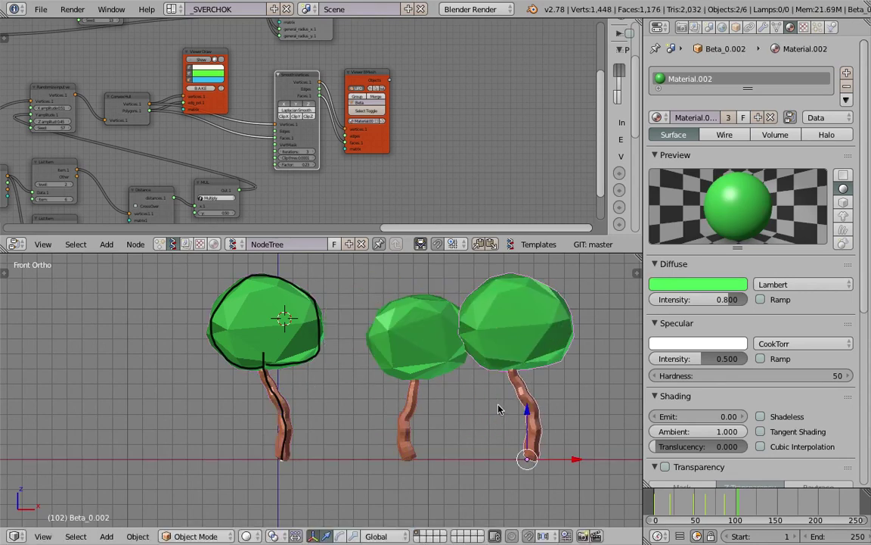
At frame 121, draw a trunk stroke bulging to the right with a large round crown loop, and advance to frame 134.
{"action": "left_click", "coordinate": [753, 504]}
{"action": "middle_click_drag", "start_coordinate": [285, 473], "coordinate": [276, 484], "text": "shift"}
{"action": "mouse_move", "coordinate": [278, 481]}
{"action": "left_mouse_down"}
{"action": "mouse_move", "coordinate": [281, 376]}
{"action": "mouse_move", "coordinate": [203, 326]}
{"action": "mouse_move", "coordinate": [306, 299]}
{"action": "mouse_move", "coordinate": [301, 377]}
{"action": "mouse_move", "coordinate": [252, 387]}
{"action": "left_mouse_up"}
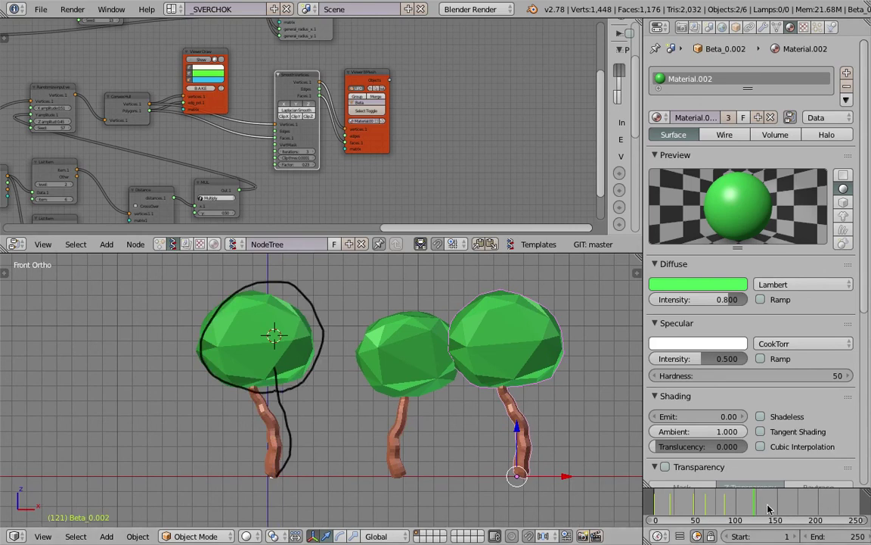
{"action": "left_click", "coordinate": [763, 506]}
Duplicate the large round-crowned tree along the X axis and place the copy at the far end of the row.
{"action": "right_click", "coordinate": [287, 412]}
{"action": "right_click", "coordinate": [287, 367]}
{"action": "key", "text": "shift+d"}
{"action": "key", "text": "x"}
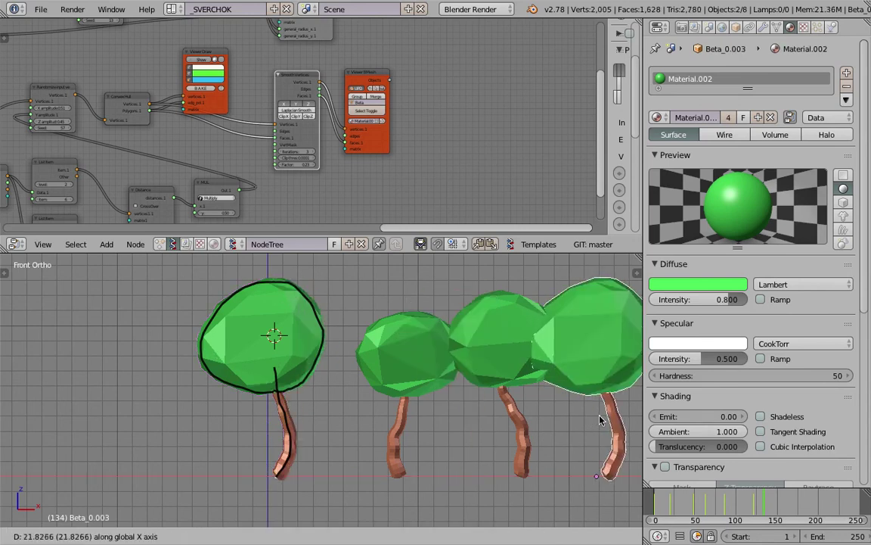
{"action": "left_click", "coordinate": [618, 414]}
{"action": "middle_click_drag", "start_coordinate": [618, 414], "coordinate": [399, 419], "text": "shift"}
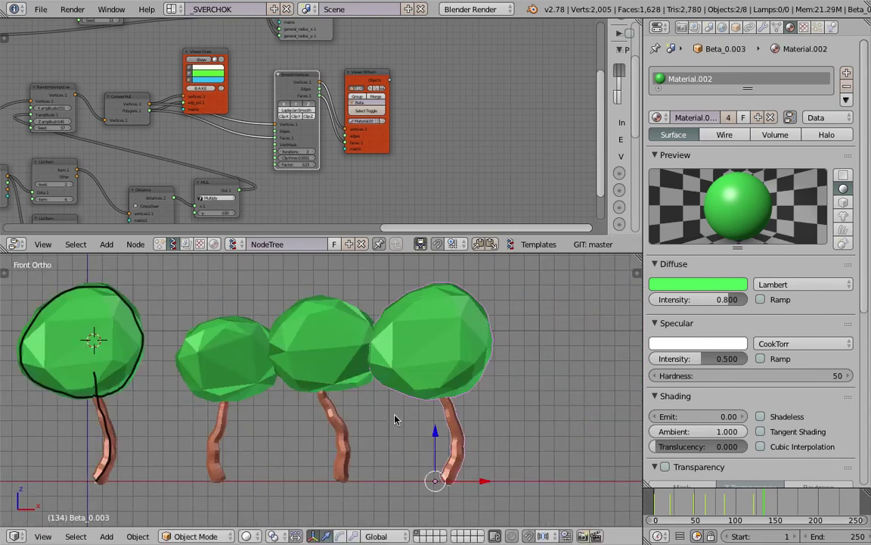
{"action": "key", "text": "r"}
{"action": "key", "text": "r"}
{"action": "right_click", "coordinate": [493, 376]}
Move the trunk and crown of the last tree copy farther along the X axis, clear of its neighbour.
{"action": "mouse_move", "coordinate": [485, 481]}
{"action": "left_mouse_down"}
{"action": "mouse_move", "coordinate": [514, 486]}
{"action": "mouse_move", "coordinate": [493, 480]}
{"action": "left_mouse_up"}
{"action": "right_click", "coordinate": [457, 426]}
{"action": "right_click", "coordinate": [474, 382], "text": "shift"}
{"action": "key", "text": "g"}
{"action": "key", "text": "x"}
{"action": "left_click", "coordinate": [515, 395]}
Examine the row of trees from several angles in solid and wireframe shading, along with the complete node tree.
{"action": "middle_click_drag", "start_coordinate": [428, 404], "coordinate": [394, 395]}
{"action": "key", "text": "a"}
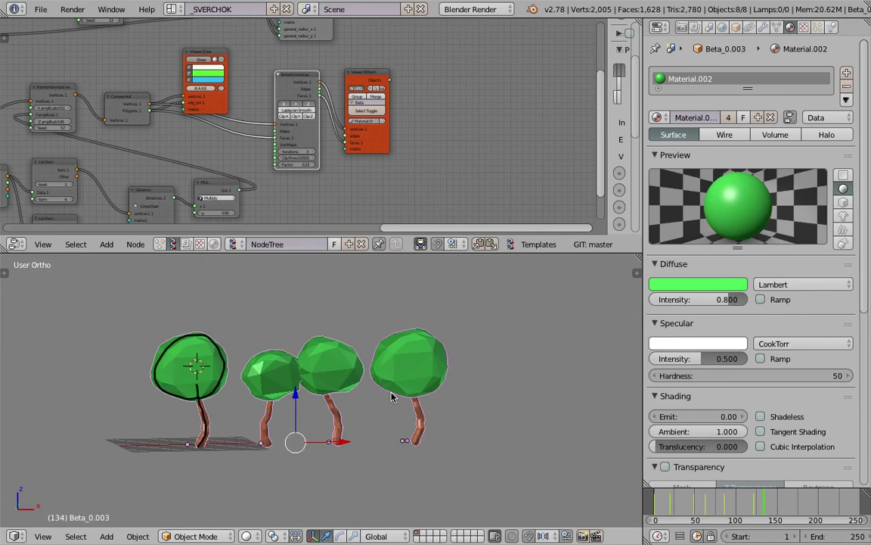
{"action": "key", "text": "a"}
{"action": "middle_click_drag", "start_coordinate": [318, 405], "coordinate": [309, 409]}
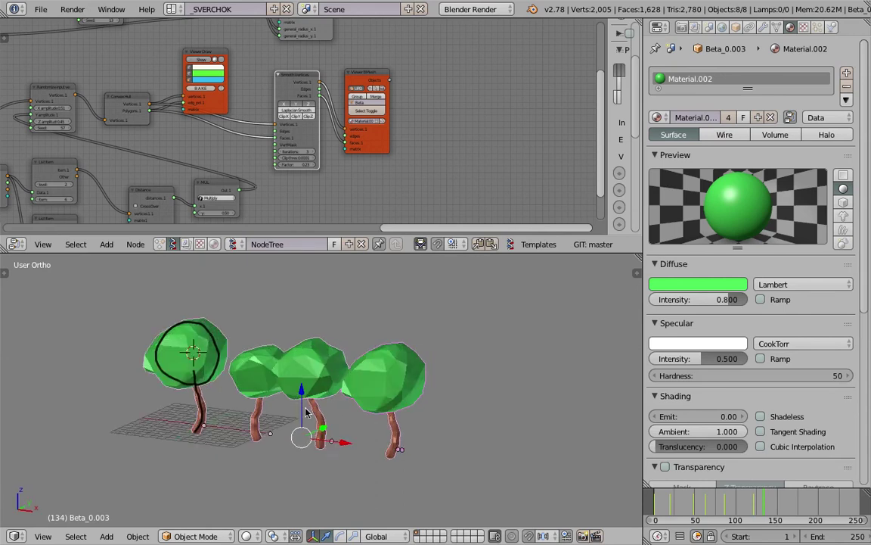
{"action": "scroll", "coordinate": [313, 402], "scroll_direction": "up", "scroll_amount": 3}
{"action": "scroll", "coordinate": [436, 385], "scroll_direction": "down", "scroll_amount": 2}
{"action": "mouse_move", "coordinate": [385, 414]}
{"action": "middle_mouse_down"}
{"action": "mouse_move", "coordinate": [448, 394]}
{"action": "mouse_move", "coordinate": [514, 409]}
{"action": "mouse_move", "coordinate": [393, 454]}
{"action": "mouse_move", "coordinate": [437, 490]}
{"action": "mouse_move", "coordinate": [542, 444]}
{"action": "mouse_move", "coordinate": [459, 375]}
{"action": "mouse_move", "coordinate": [393, 388]}
{"action": "middle_mouse_up"}
{"action": "right_click", "coordinate": [442, 355]}
{"action": "scroll", "coordinate": [467, 356], "scroll_direction": "up", "scroll_amount": 1}
{"action": "key", "text": "z"}
{"action": "mouse_move", "coordinate": [481, 358]}
{"action": "middle_mouse_down", "text": "shift"}
{"action": "mouse_move", "coordinate": [420, 357]}
{"action": "mouse_move", "coordinate": [422, 329]}
{"action": "middle_mouse_up", "text": "shift"}
{"action": "middle_click_drag", "start_coordinate": [441, 360], "coordinate": [419, 340]}
{"action": "right_click", "coordinate": [354, 360]}
{"action": "key", "text": "z"}
{"action": "mouse_move", "coordinate": [354, 358]}
{"action": "middle_mouse_down"}
{"action": "mouse_move", "coordinate": [420, 328]}
{"action": "mouse_move", "coordinate": [443, 368]}
{"action": "middle_mouse_up"}
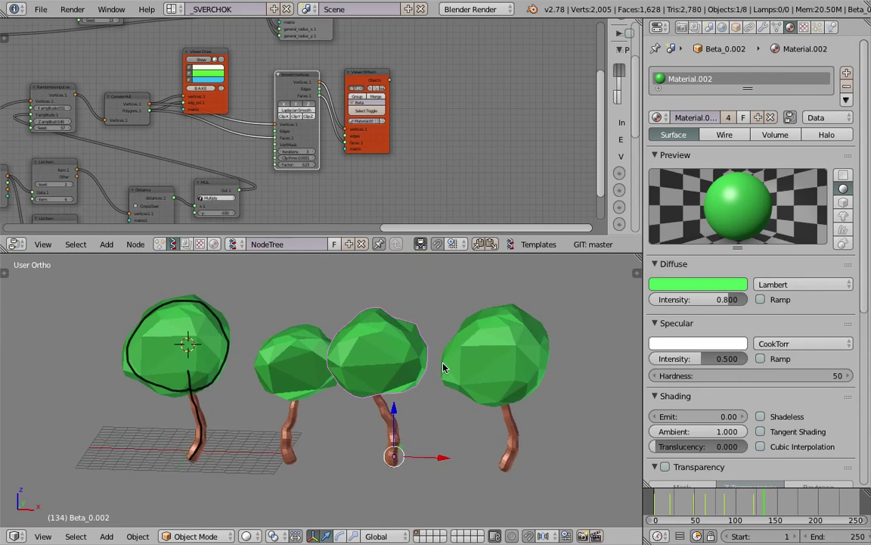
{"action": "middle_click_drag", "start_coordinate": [479, 106], "coordinate": [529, 108]}
{"action": "scroll", "coordinate": [500, 115], "scroll_direction": "down", "scroll_amount": 4}
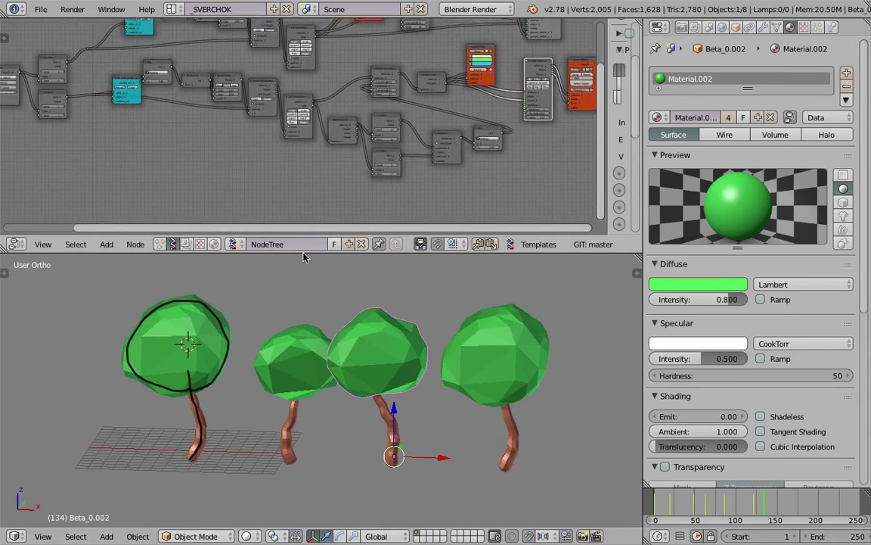
{"action": "scroll", "coordinate": [333, 191], "scroll_direction": "down", "scroll_amount": 4}
{"action": "middle_click_drag", "start_coordinate": [334, 87], "coordinate": [346, 129]}
Viewing the trees from above at frame 134, draw a curved trunk stroke and a rounded crown loop beyond the row.
{"action": "middle_click_drag", "start_coordinate": [353, 443], "coordinate": [470, 406]}
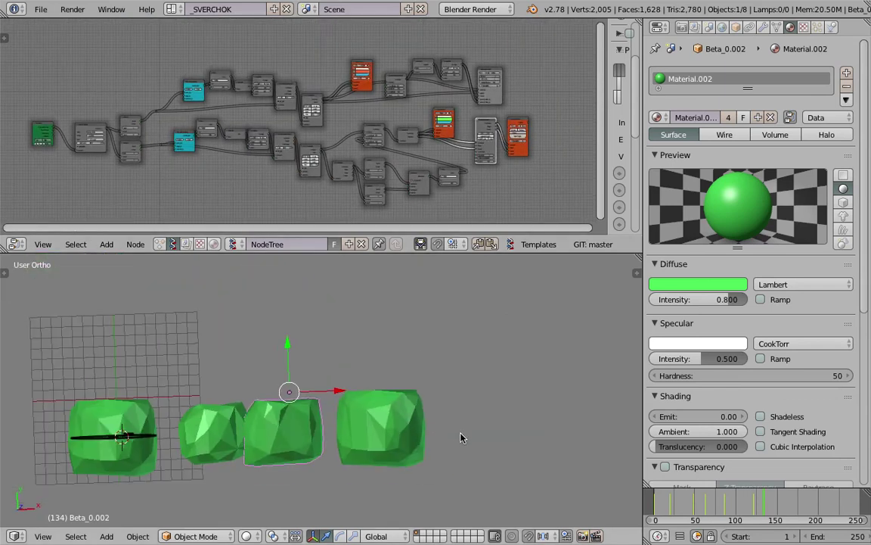
{"action": "left_click_drag", "start_coordinate": [461, 434], "coordinate": [450, 366]}
{"action": "mouse_move", "coordinate": [428, 314]}
{"action": "left_mouse_down"}
{"action": "mouse_move", "coordinate": [537, 296]}
{"action": "mouse_move", "coordinate": [473, 333]}
{"action": "left_mouse_up"}
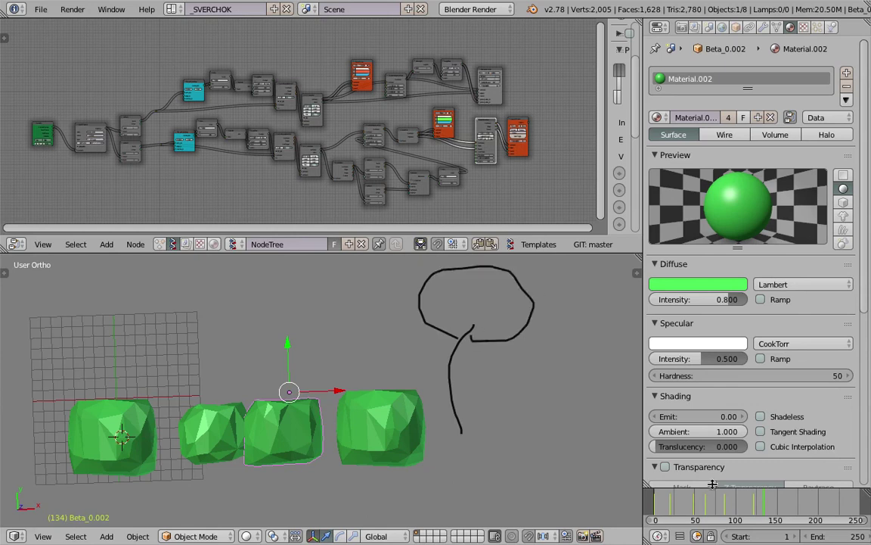
From a near-front view, draw a curved trunk stroke with a flattened crown loop near the origin, and advance to frame 163.
{"action": "mouse_move", "coordinate": [382, 382]}
{"action": "middle_mouse_down"}
{"action": "mouse_move", "coordinate": [374, 357]}
{"action": "mouse_move", "coordinate": [382, 352]}
{"action": "mouse_move", "coordinate": [354, 344]}
{"action": "mouse_move", "coordinate": [399, 335]}
{"action": "mouse_move", "coordinate": [379, 337]}
{"action": "mouse_move", "coordinate": [422, 345]}
{"action": "mouse_move", "coordinate": [416, 326]}
{"action": "middle_mouse_up"}
{"action": "middle_click_drag", "start_coordinate": [299, 356], "coordinate": [291, 349]}
{"action": "middle_click_drag", "start_coordinate": [236, 408], "coordinate": [332, 418], "text": "shift"}
{"action": "mouse_move", "coordinate": [210, 415]}
{"action": "left_mouse_down"}
{"action": "mouse_move", "coordinate": [203, 373]}
{"action": "mouse_move", "coordinate": [247, 332]}
{"action": "mouse_move", "coordinate": [211, 352]}
{"action": "left_mouse_up"}
{"action": "mouse_move", "coordinate": [264, 388]}
{"action": "middle_mouse_down"}
{"action": "mouse_move", "coordinate": [397, 400]}
{"action": "mouse_move", "coordinate": [286, 414]}
{"action": "middle_mouse_up"}
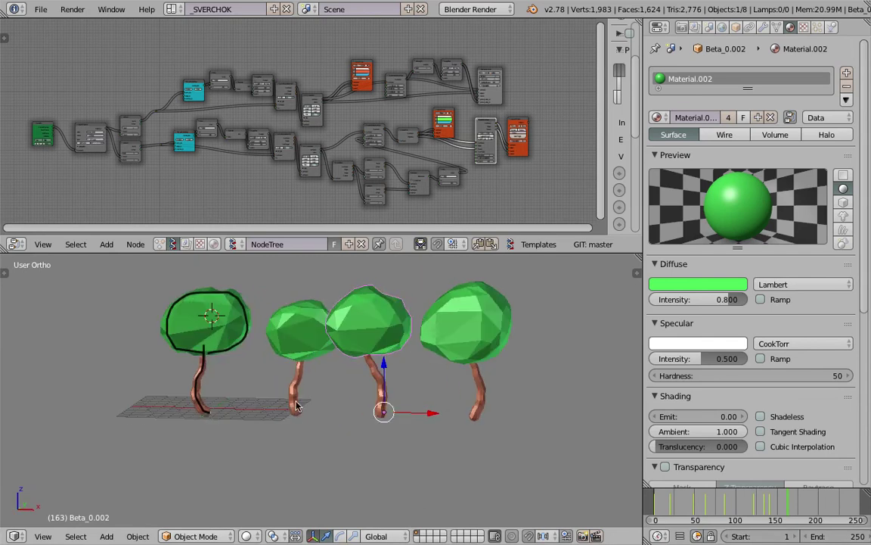